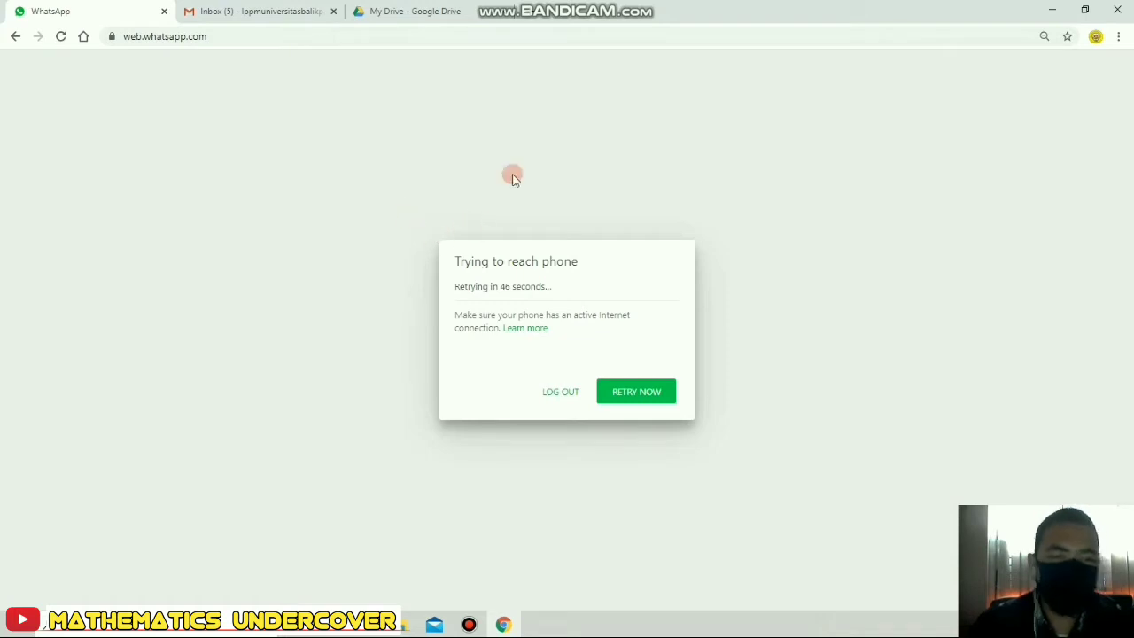
Switch to Gmail, look over the list of Google apps, and go to My Drive in Google Drive.
{"action": "left_click", "coordinate": [256, 20]}
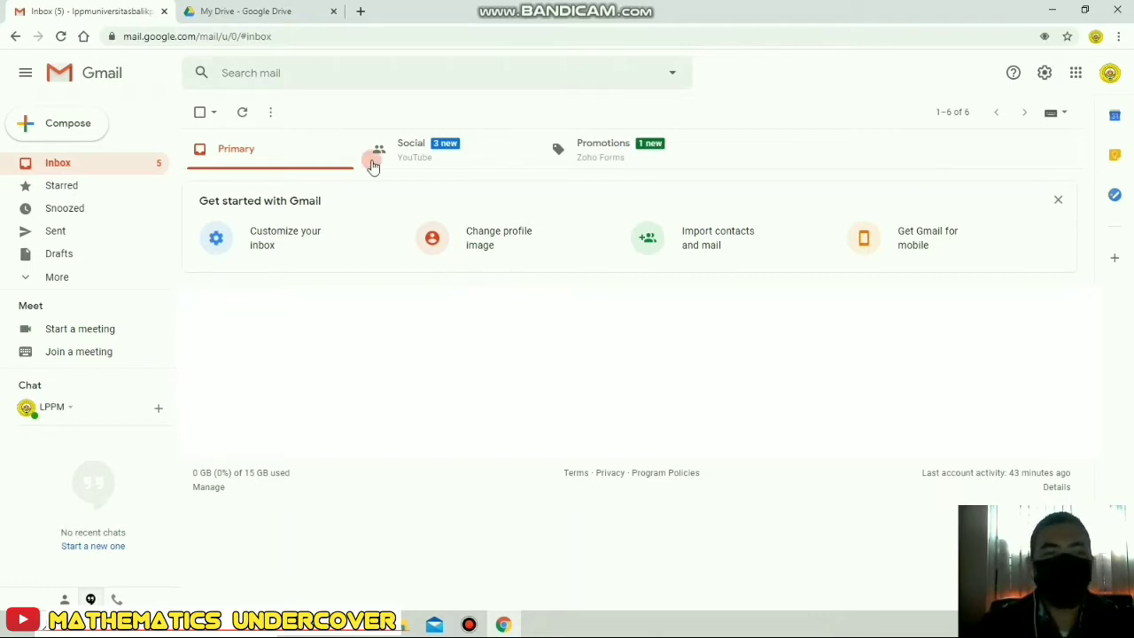
{"action": "left_click", "coordinate": [1076, 75]}
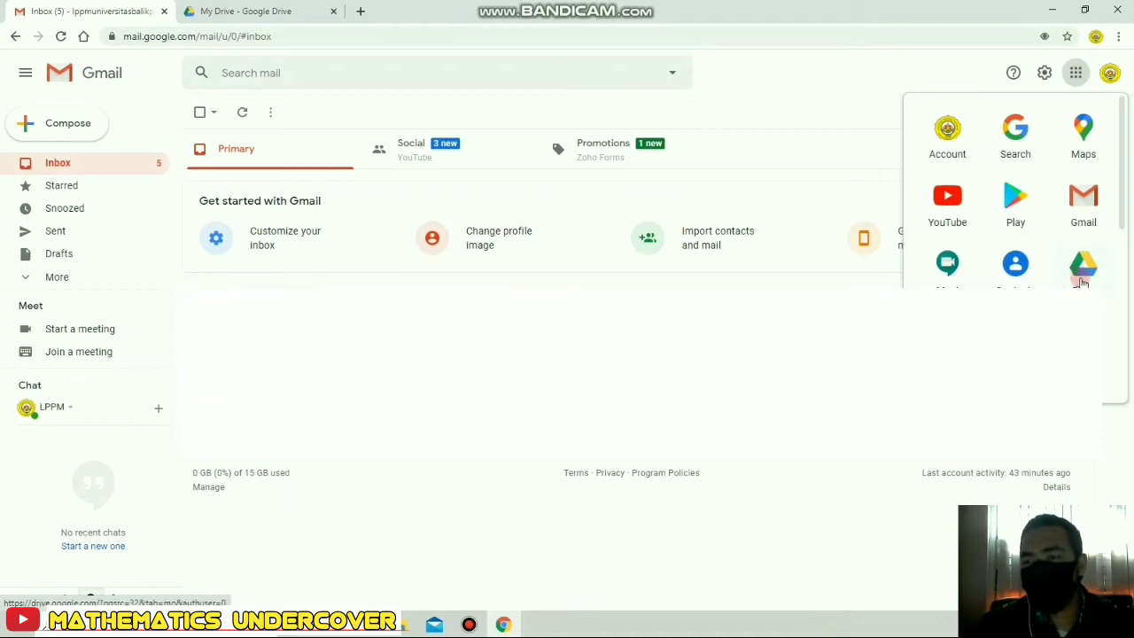
{"action": "left_click", "coordinate": [294, 111]}
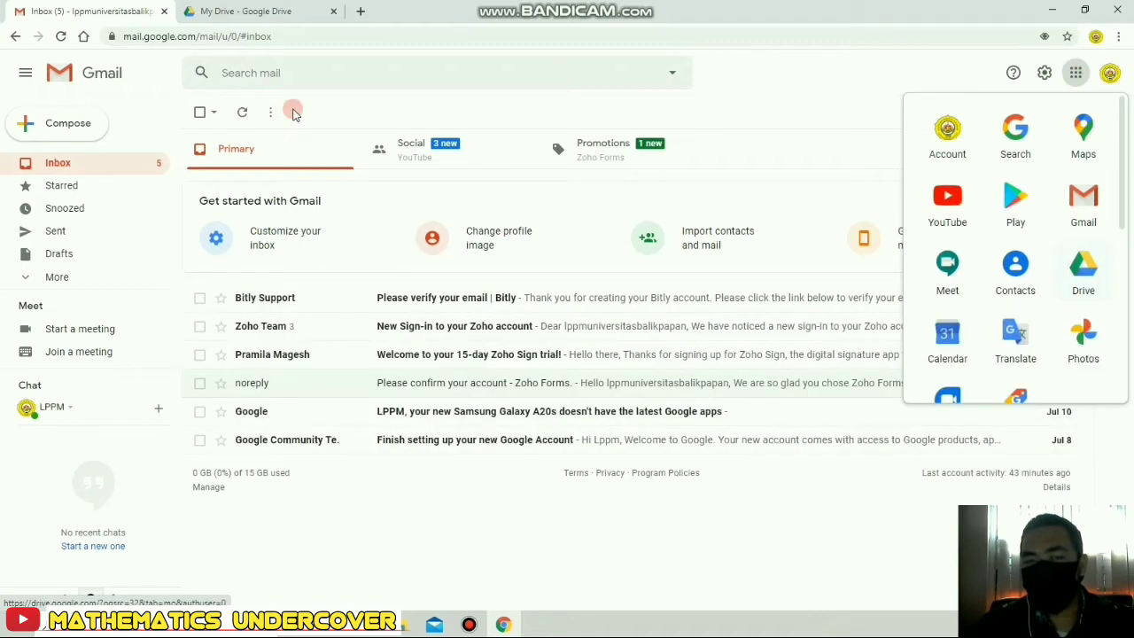
{"action": "left_click", "coordinate": [253, 12]}
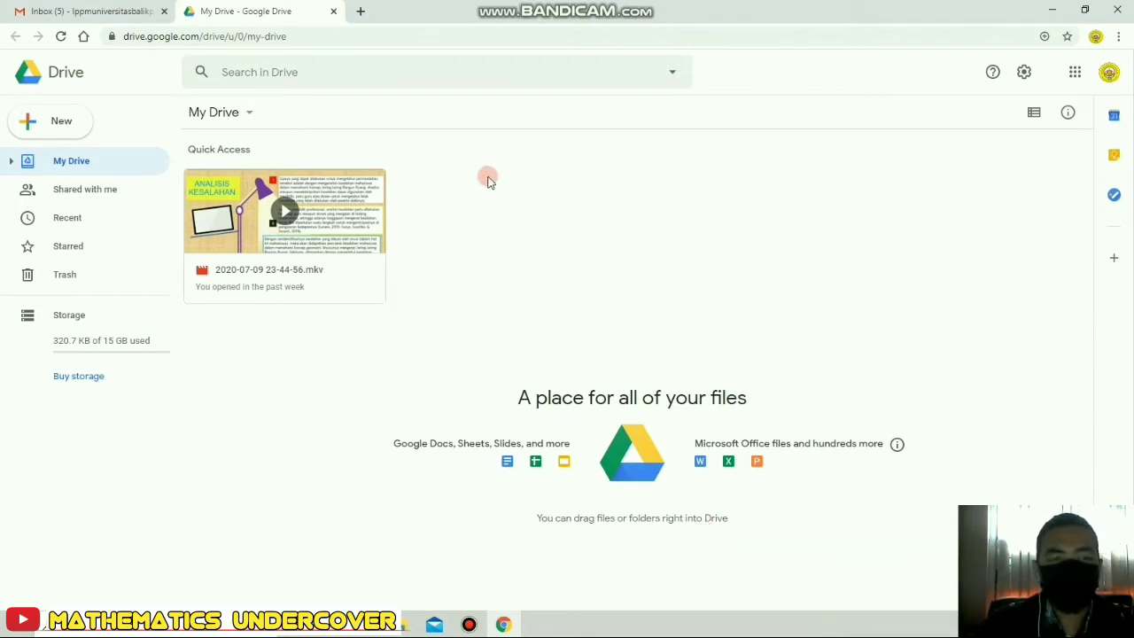
Create a new folder named "Teori Bilangan" in My Drive.
{"action": "right_click", "coordinate": [300, 373]}
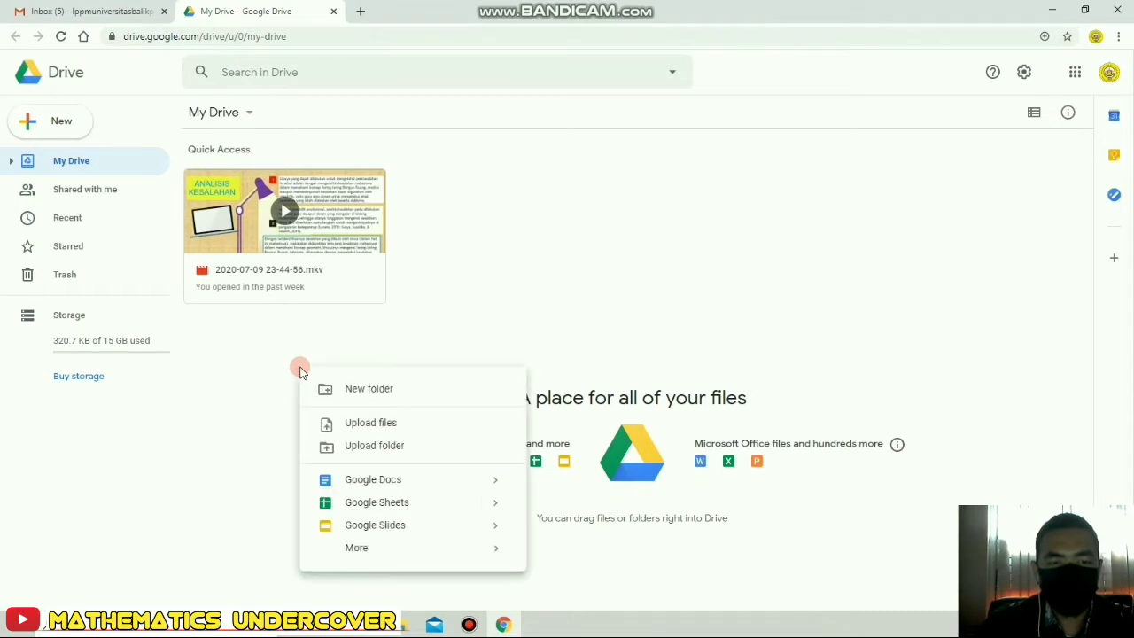
{"action": "left_click", "coordinate": [362, 395]}
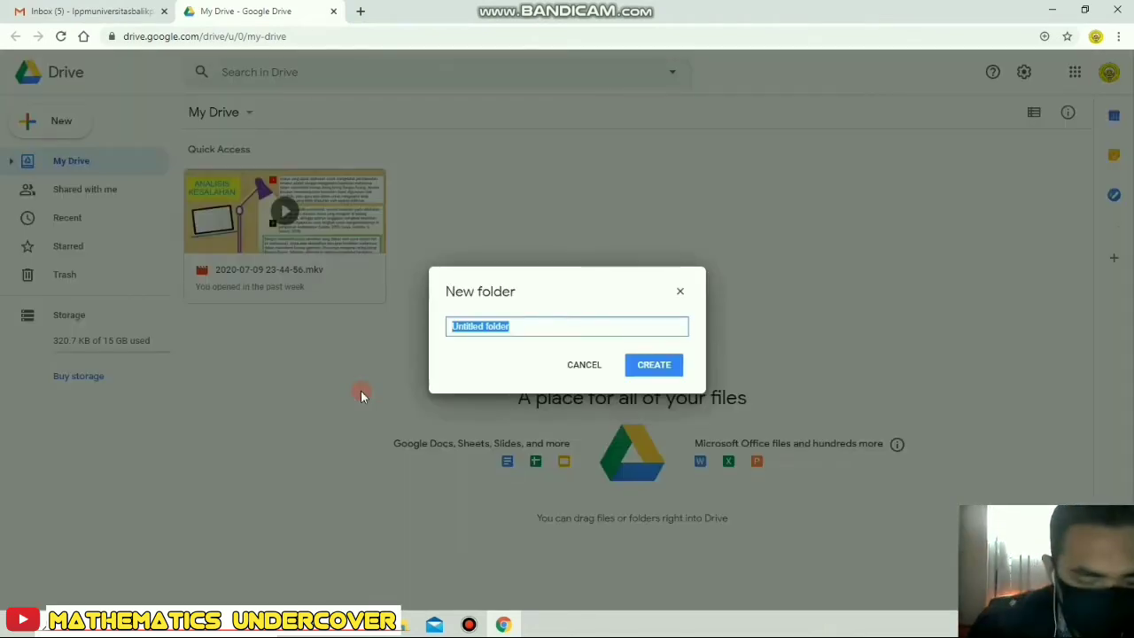
{"action": "type", "text": "Teori"}
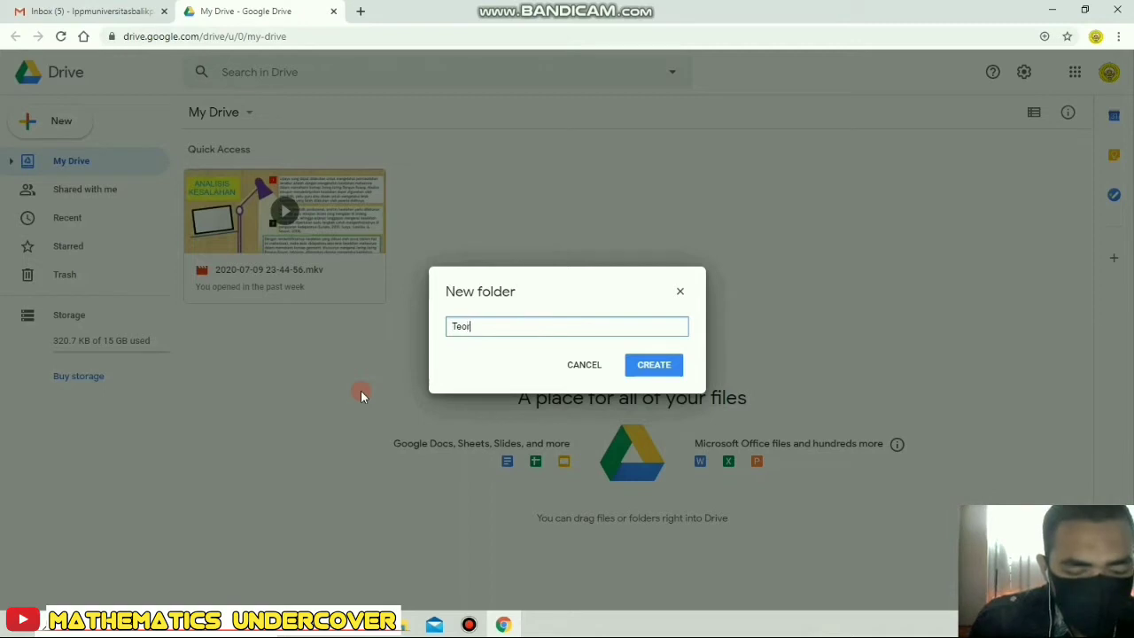
{"action": "type", "text": " Bil"}
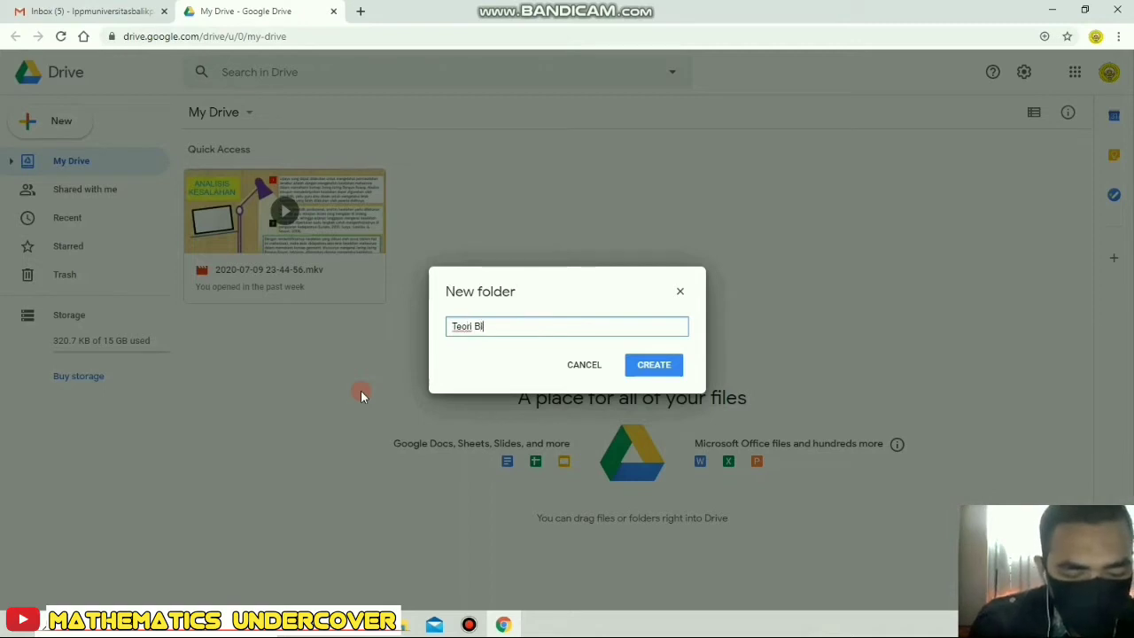
{"action": "type", "text": "angan"}
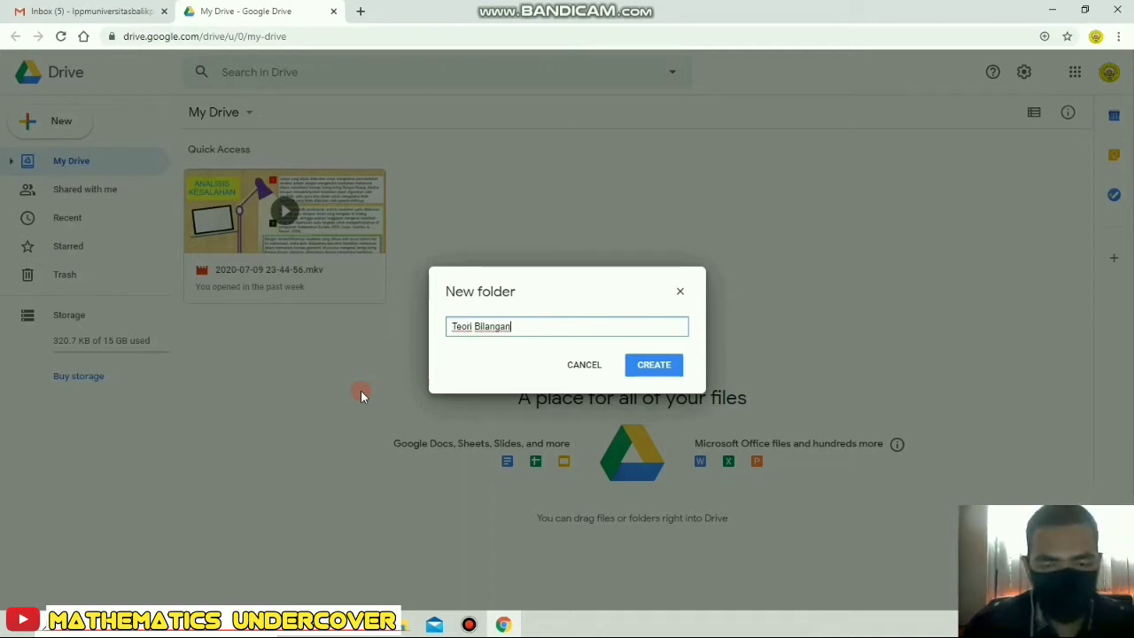
{"action": "left_click", "coordinate": [663, 367]}
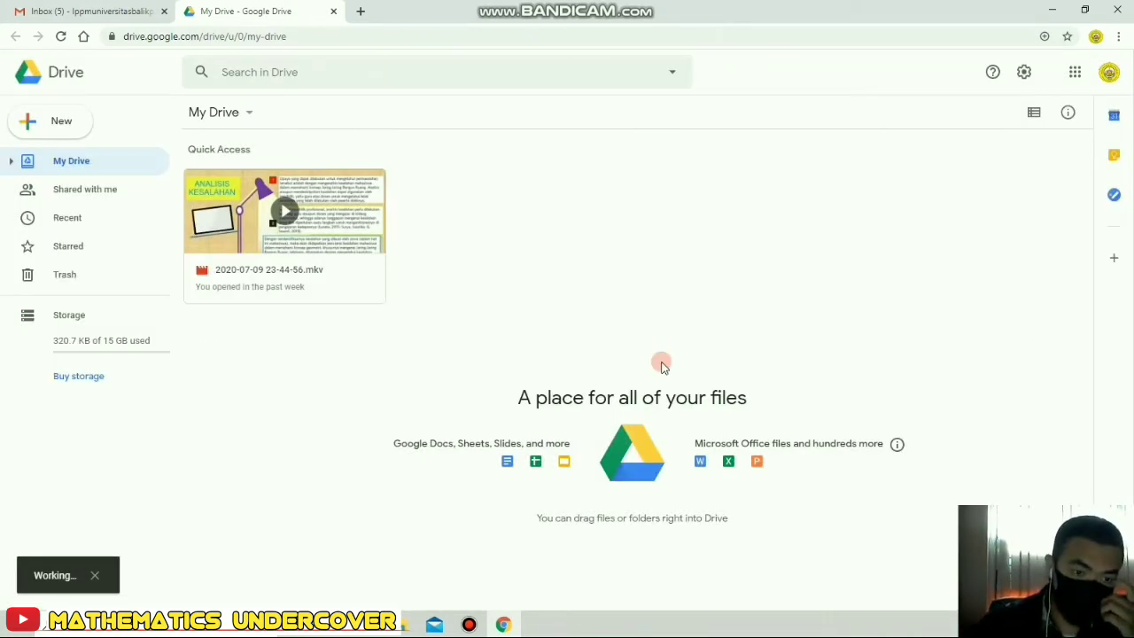
Create another folder named "Media Pembelajaran Matematika" in My Drive.
{"action": "left_click", "coordinate": [421, 374]}
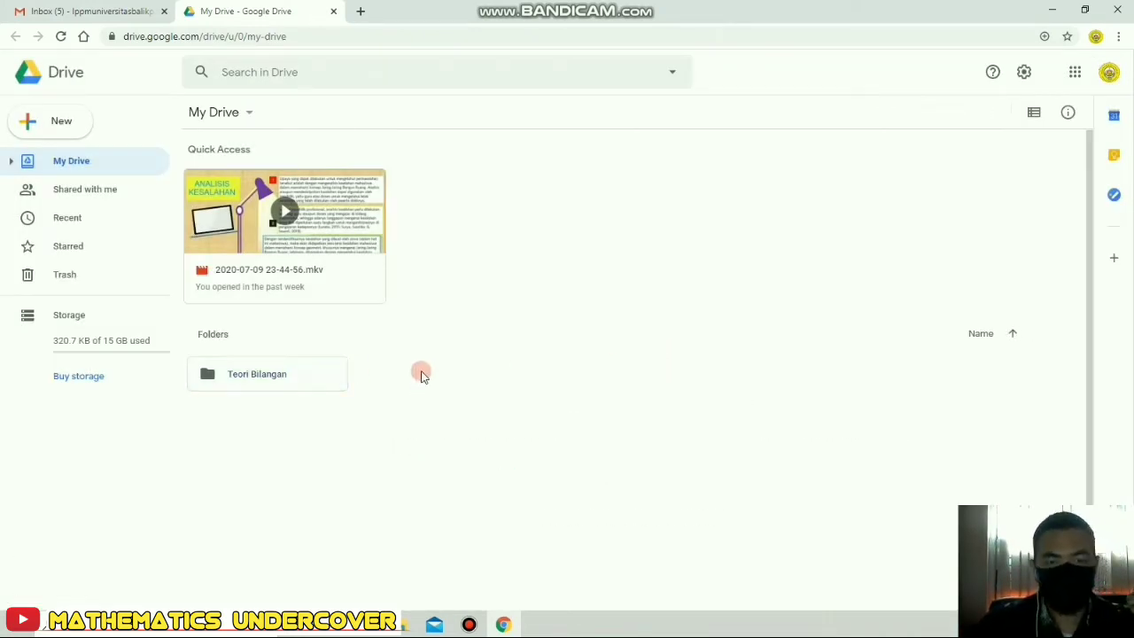
{"action": "right_click", "coordinate": [421, 373]}
{"action": "left_click", "coordinate": [508, 395]}
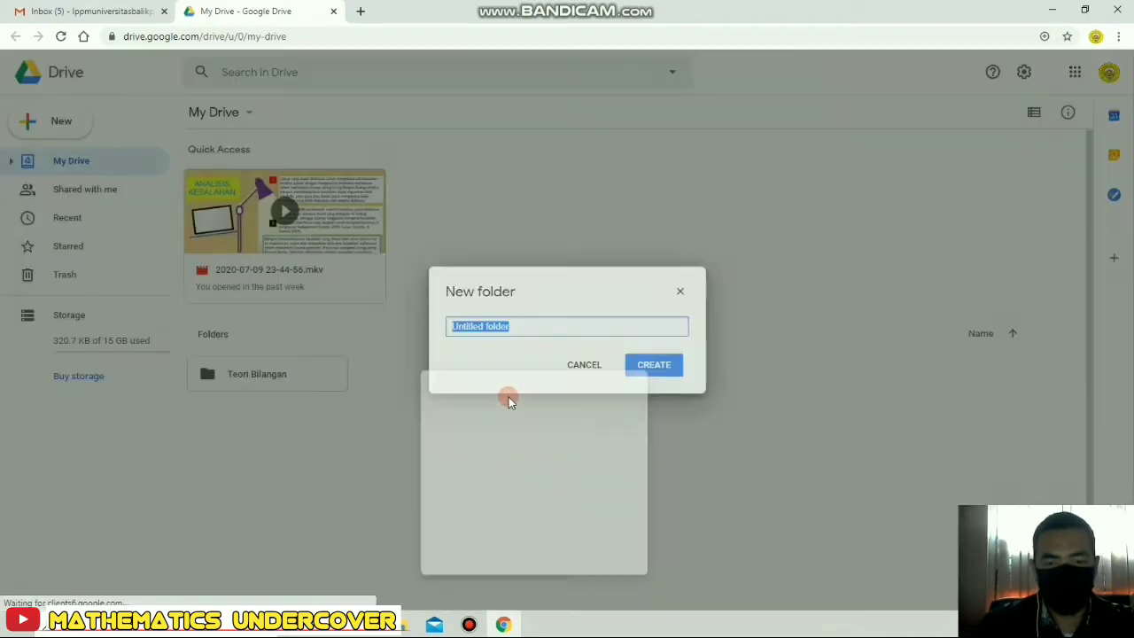
{"action": "type", "text": "M"}
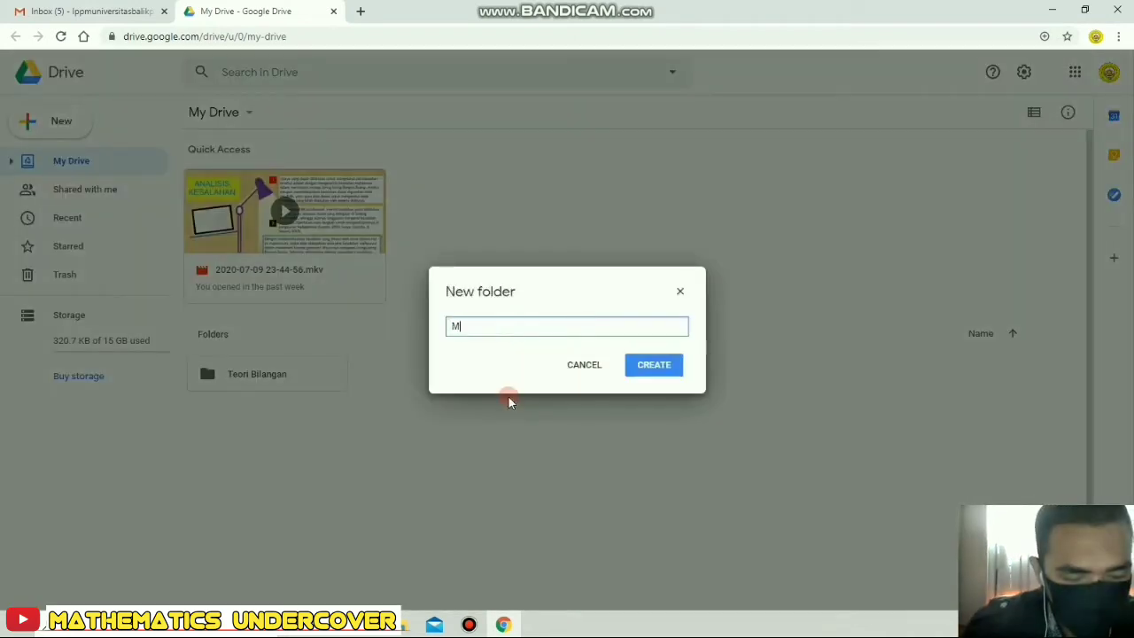
{"action": "type", "text": "edia "}
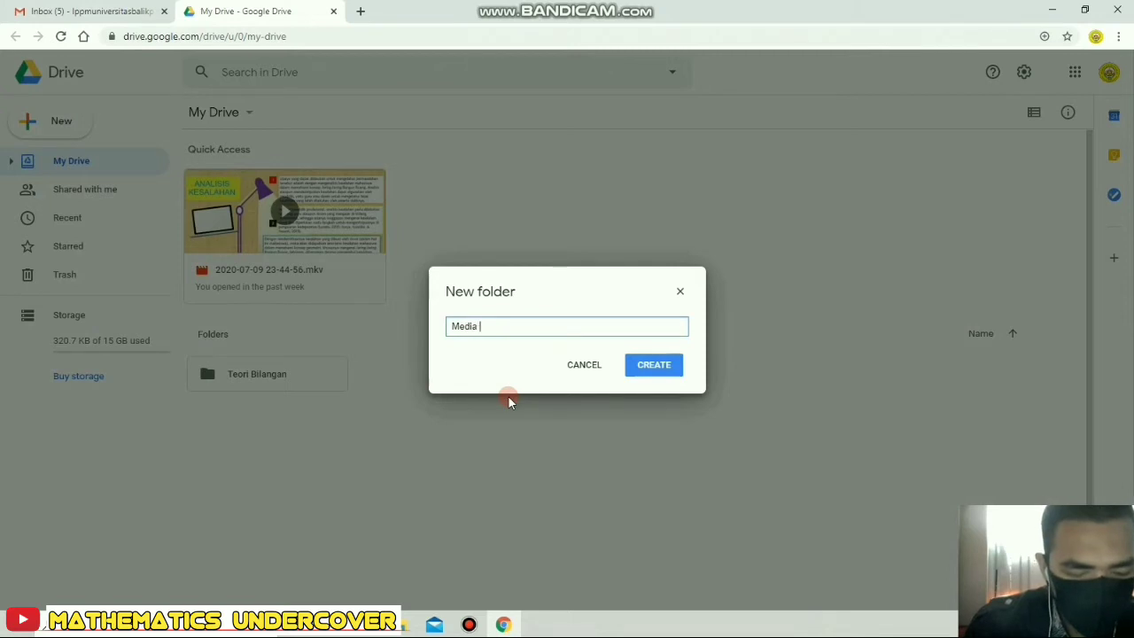
{"action": "type", "text": "Pembelaja"}
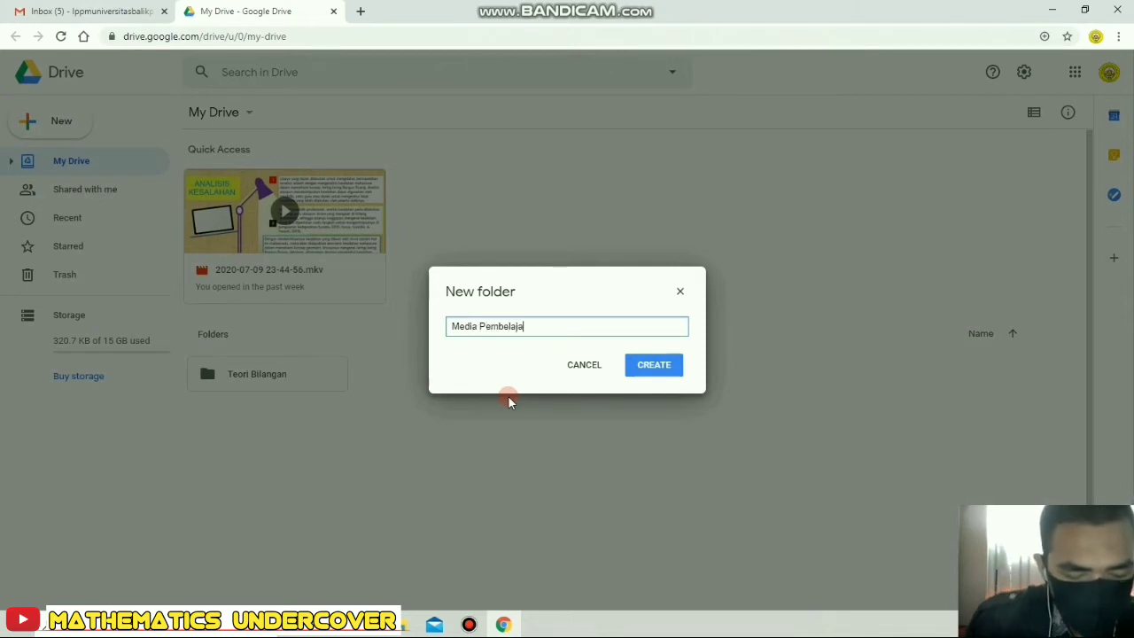
{"action": "type", "text": "ran Matem"}
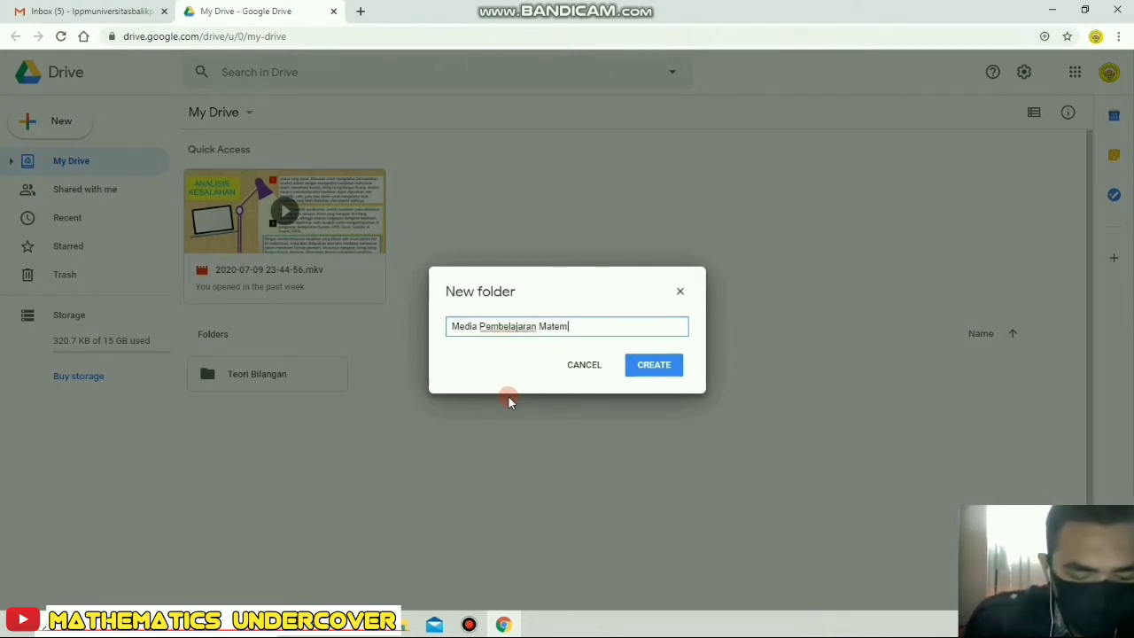
{"action": "type", "text": "atika"}
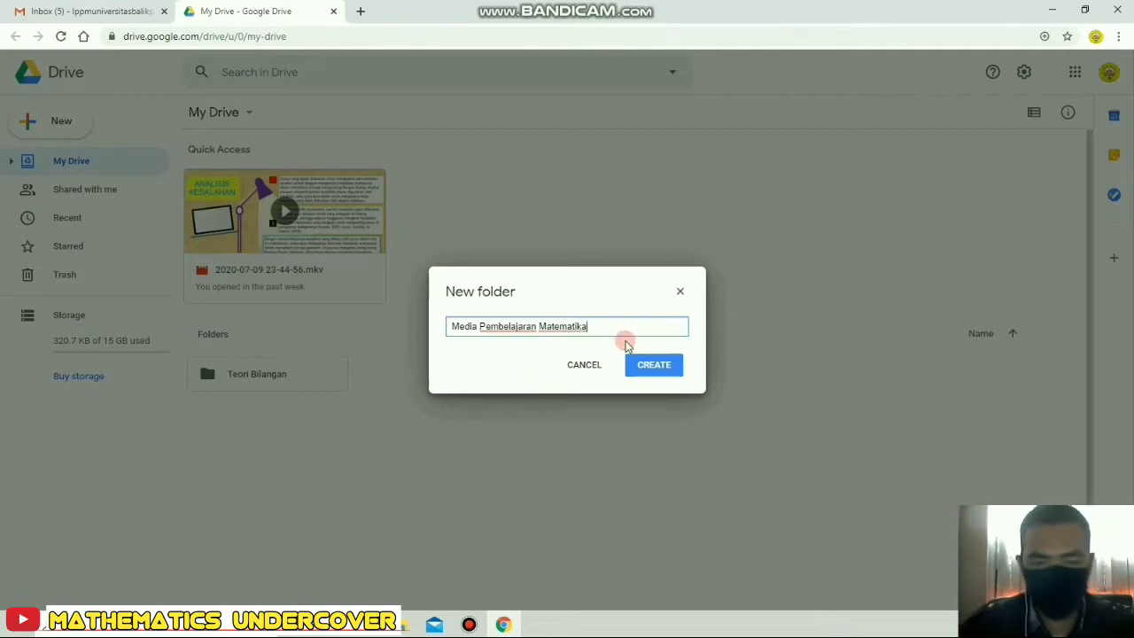
{"action": "left_click", "coordinate": [645, 376]}
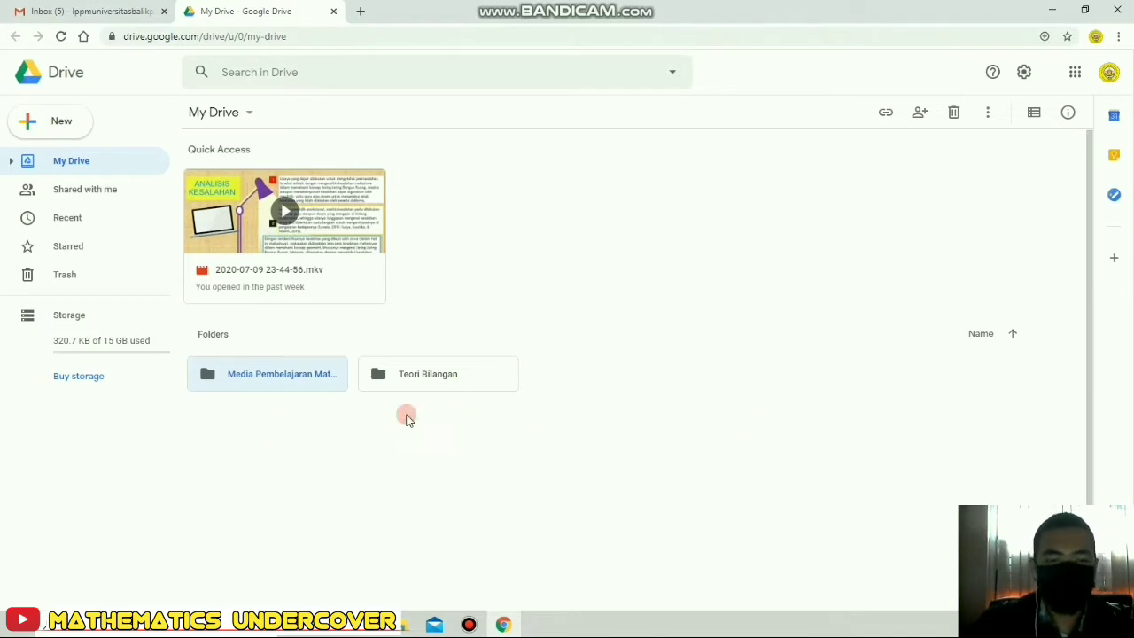
Open the Teori Bilangan folder and create a blank Google Form inside it.
{"action": "left_click", "coordinate": [434, 377]}
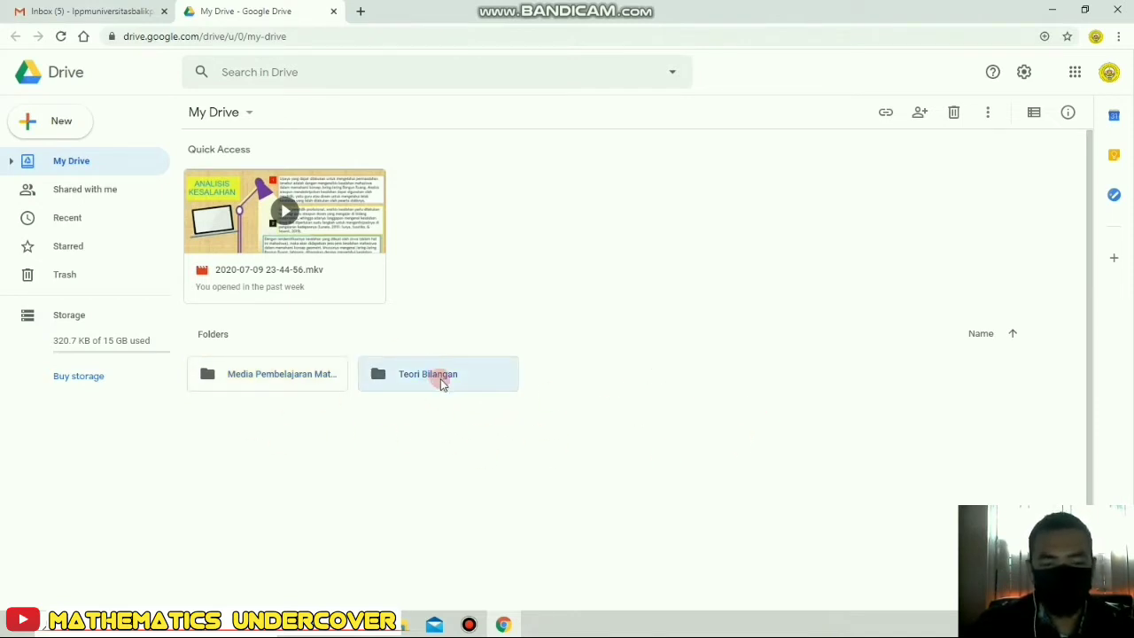
{"action": "double_click", "coordinate": [442, 382]}
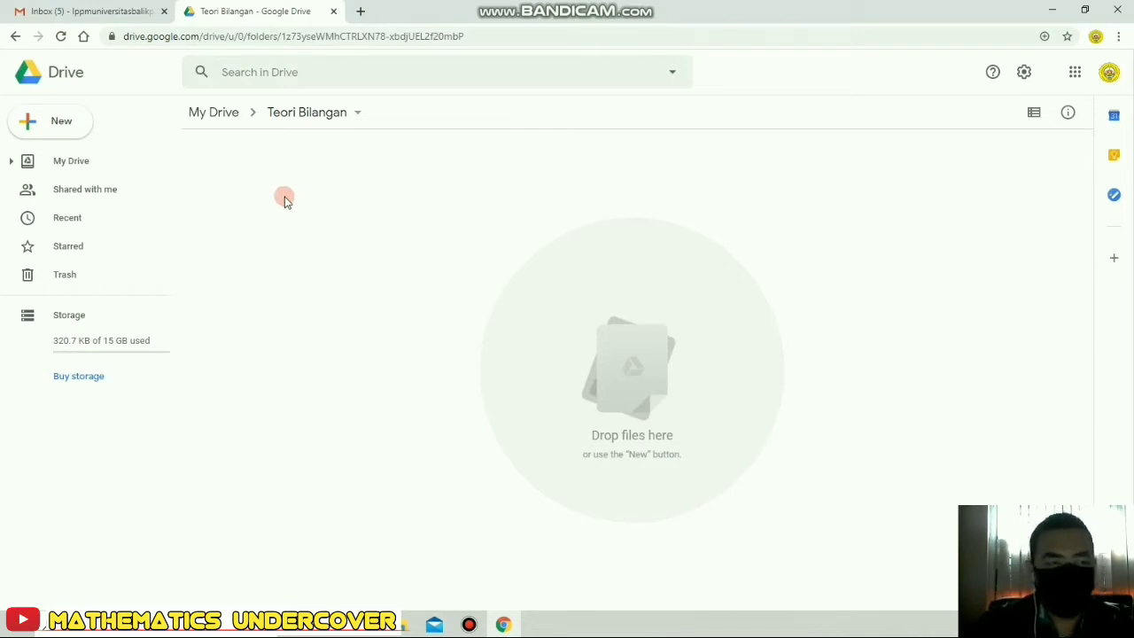
{"action": "left_click", "coordinate": [69, 124]}
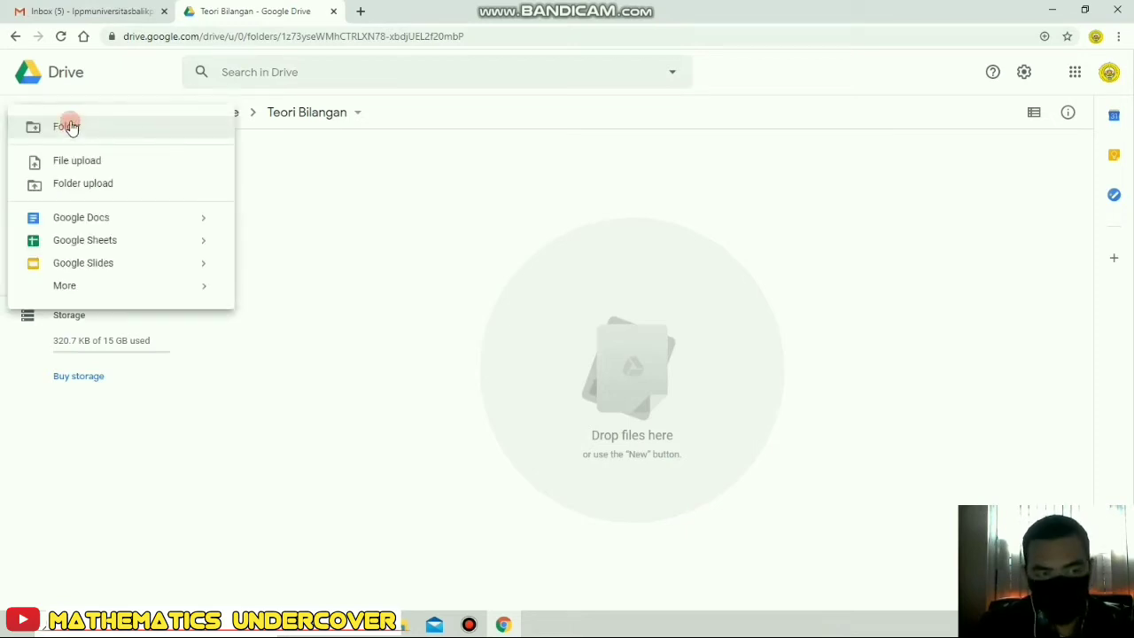
{"action": "mouse_move", "coordinate": [147, 294]}
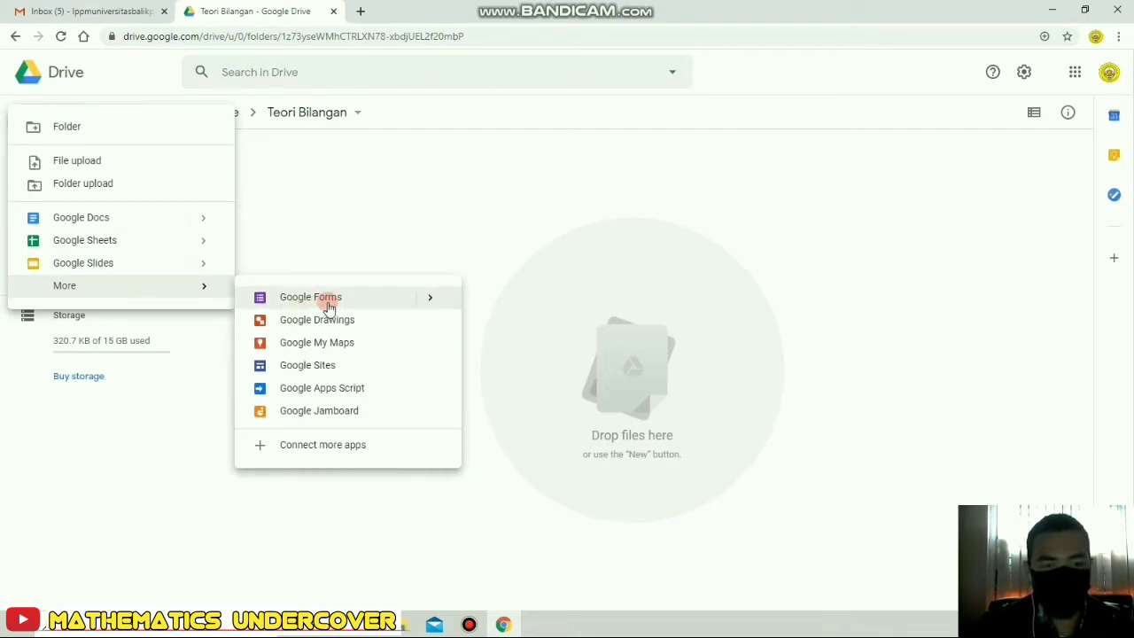
{"action": "mouse_move", "coordinate": [435, 304]}
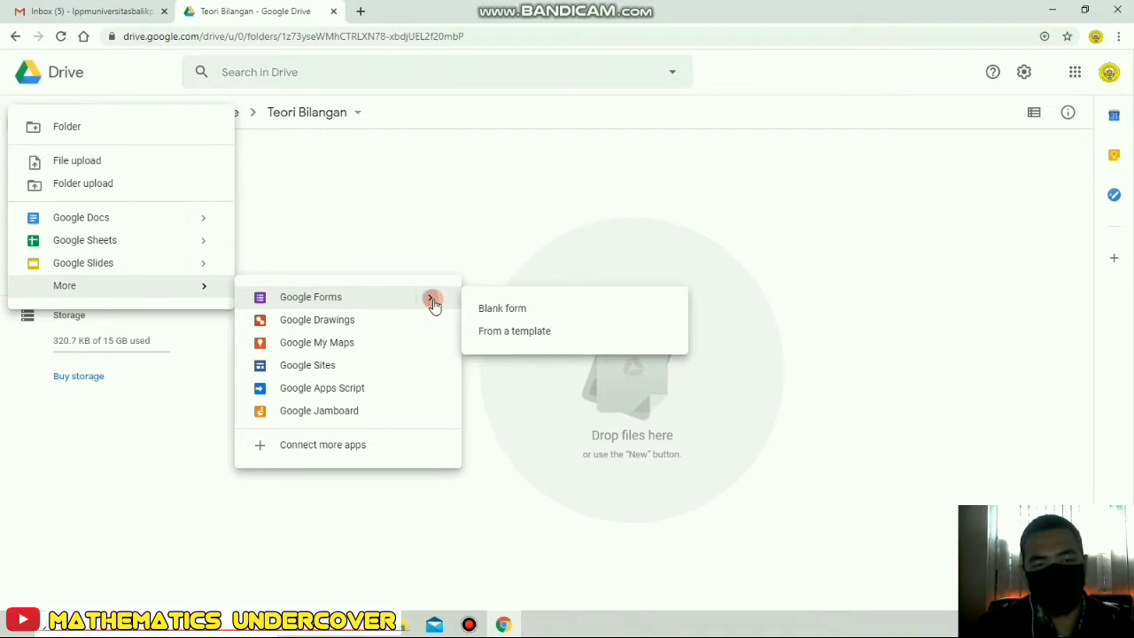
{"action": "left_click", "coordinate": [518, 319]}
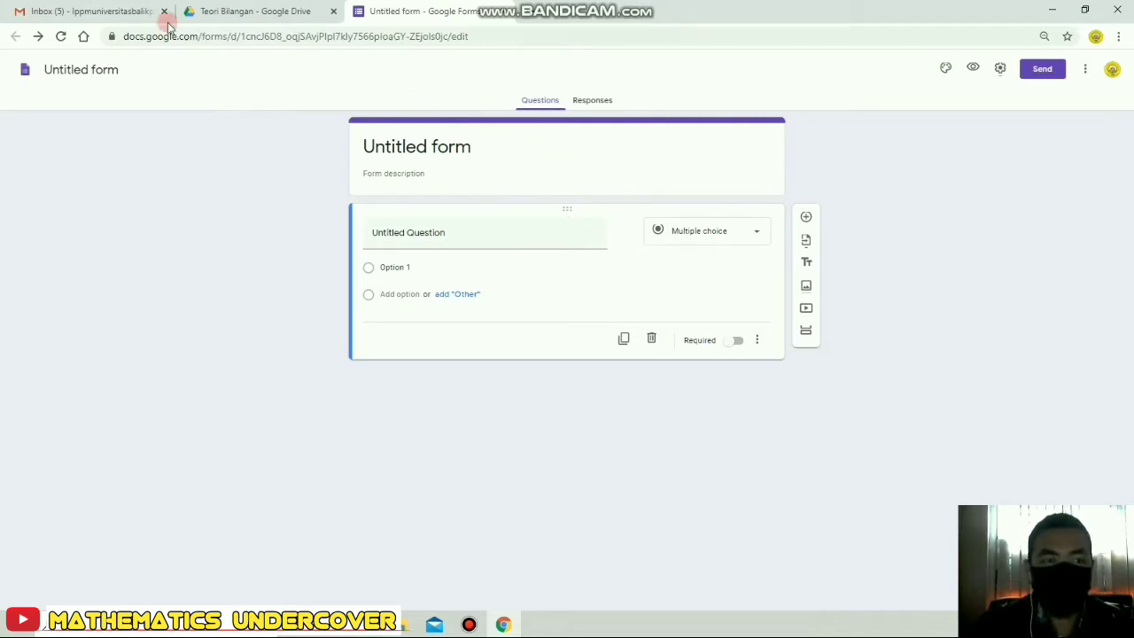
Return to Gmail, open Google Docs from the Google apps, and switch from there to the Google Forms home page.
{"action": "left_click", "coordinate": [75, 12]}
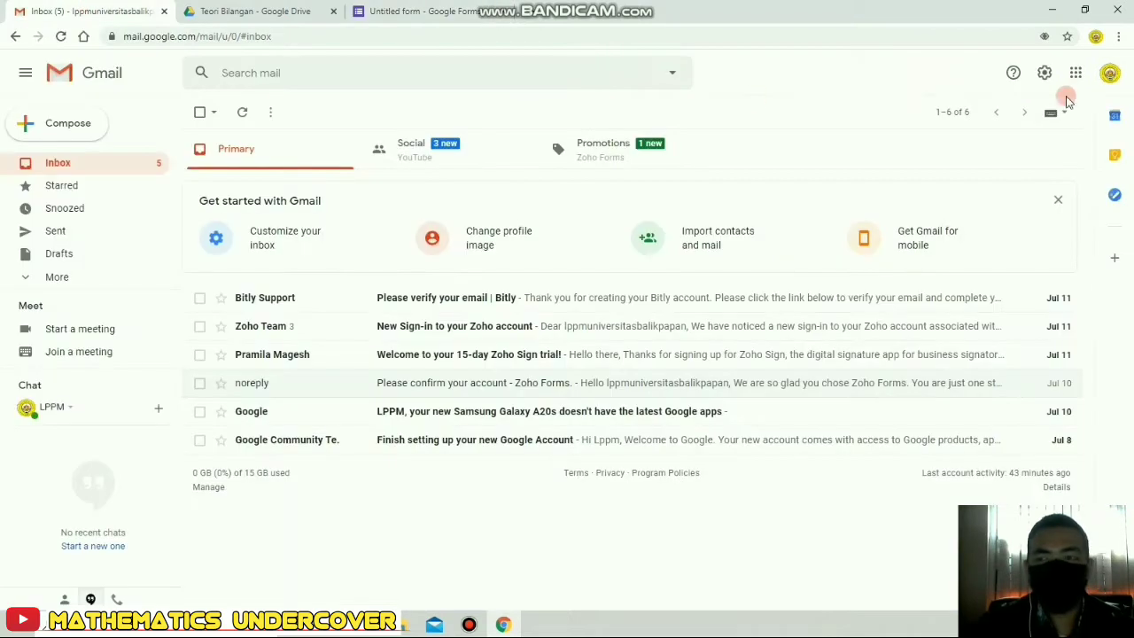
{"action": "left_click", "coordinate": [1076, 72]}
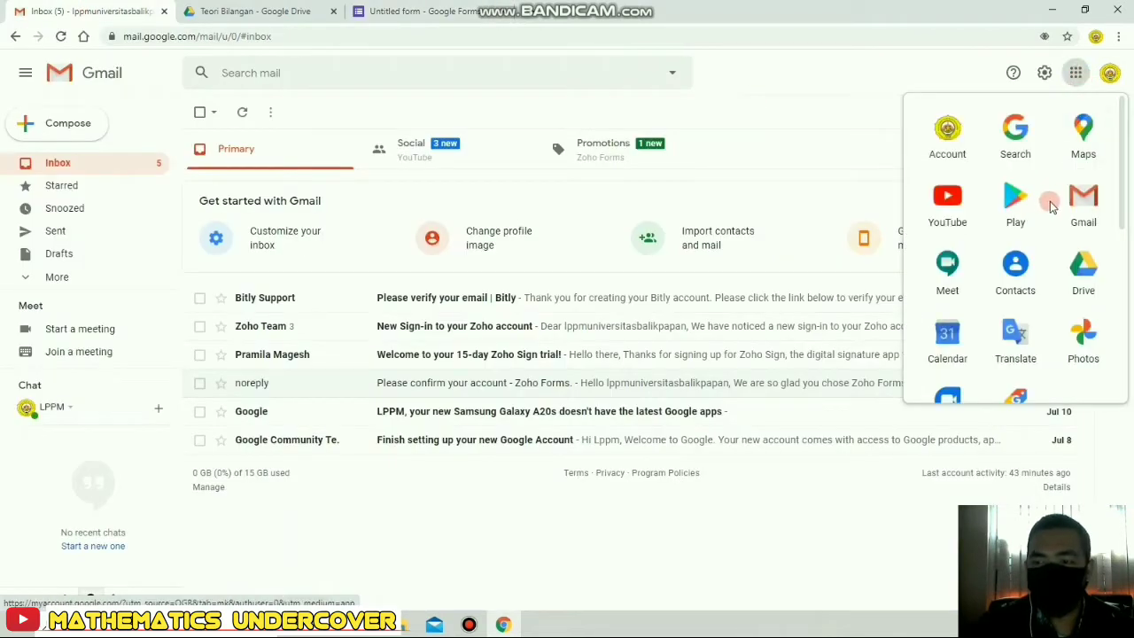
{"action": "scroll", "coordinate": [1051, 207], "scroll_direction": "down", "scroll_amount": 3}
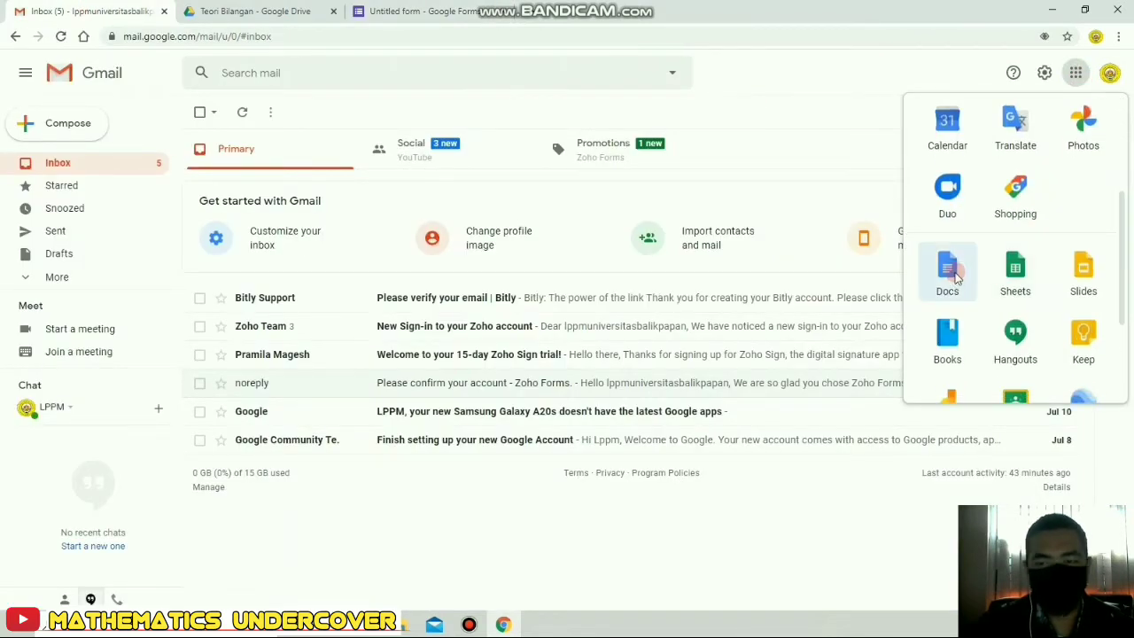
{"action": "left_click", "coordinate": [948, 270]}
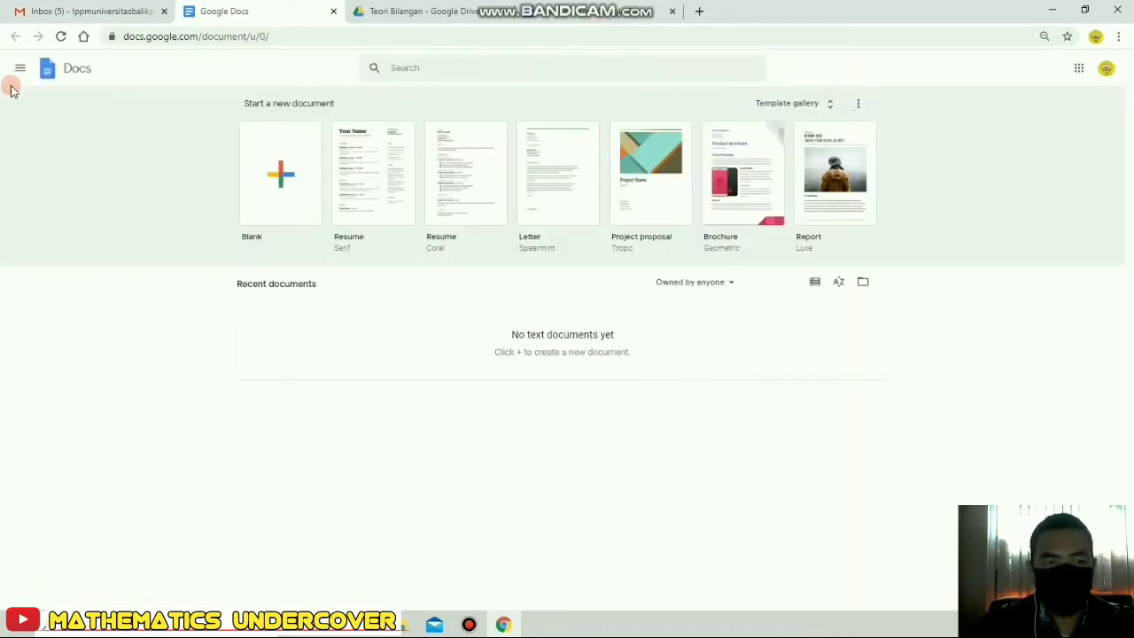
{"action": "left_click", "coordinate": [19, 68]}
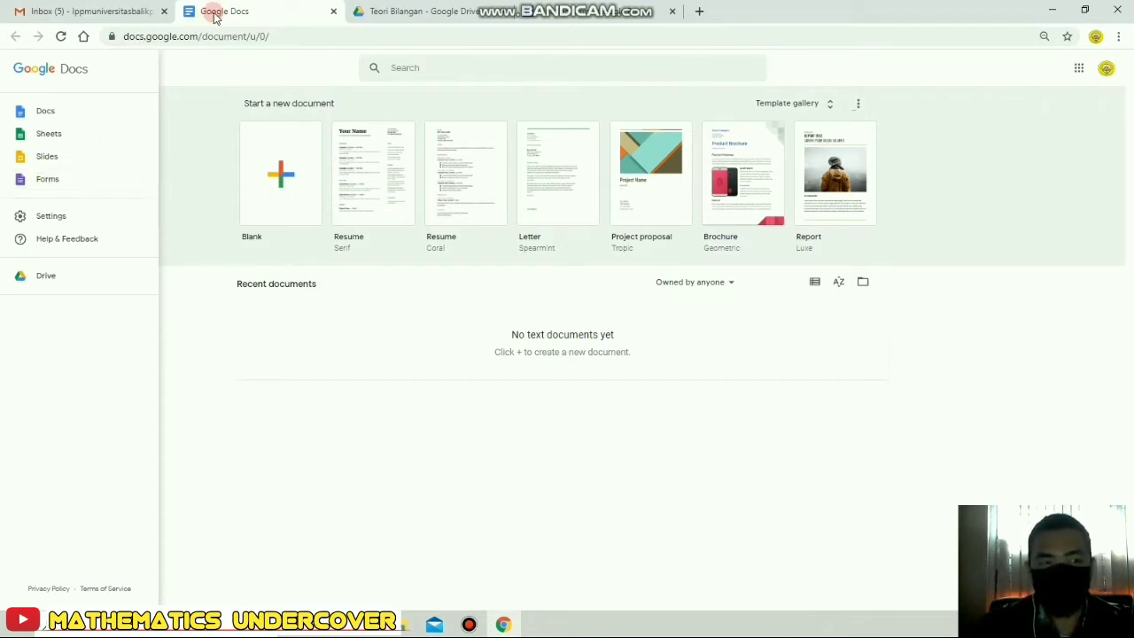
{"action": "left_click", "coordinate": [47, 184]}
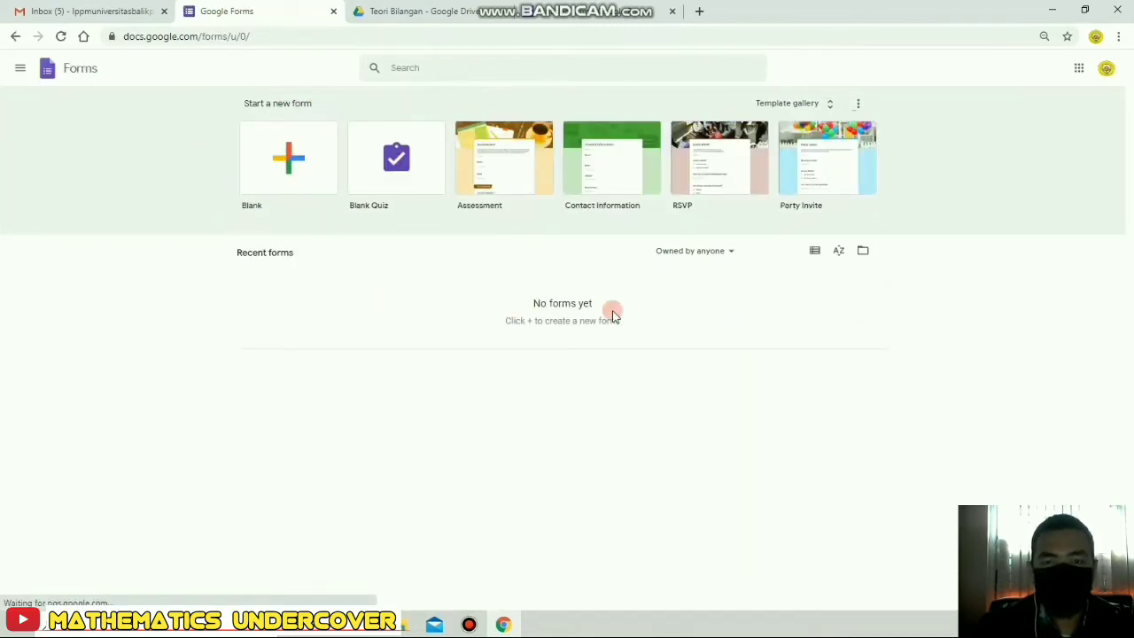
Create a form from the Assessment template in the template gallery's Education section and look through its questions.
{"action": "left_click", "coordinate": [817, 105]}
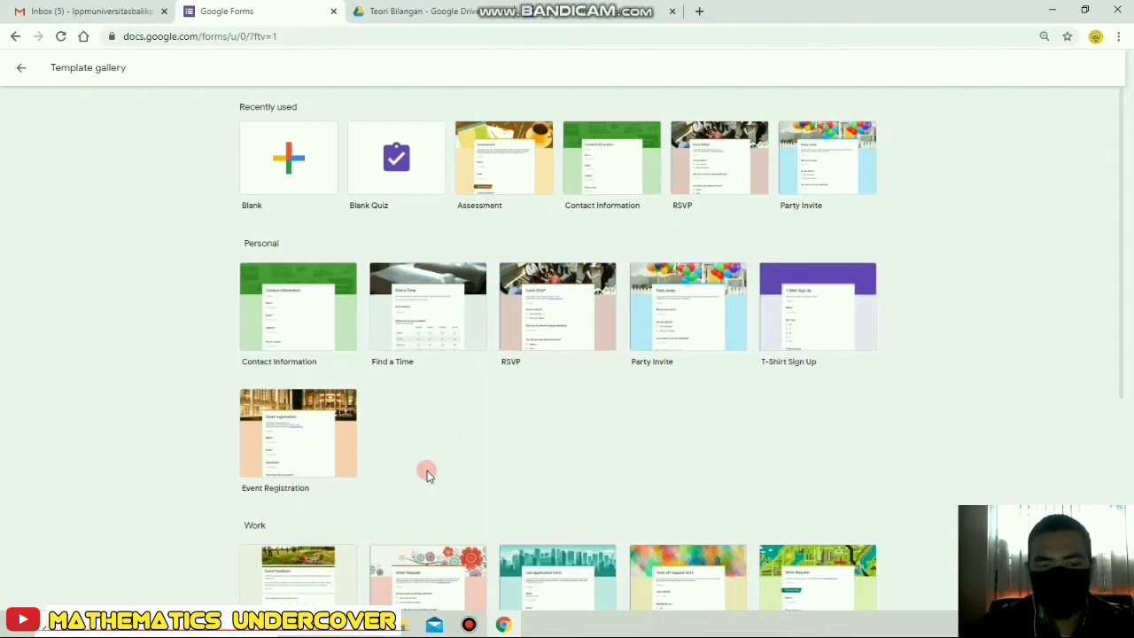
{"action": "scroll", "coordinate": [722, 464], "scroll_direction": "down", "scroll_amount": 4}
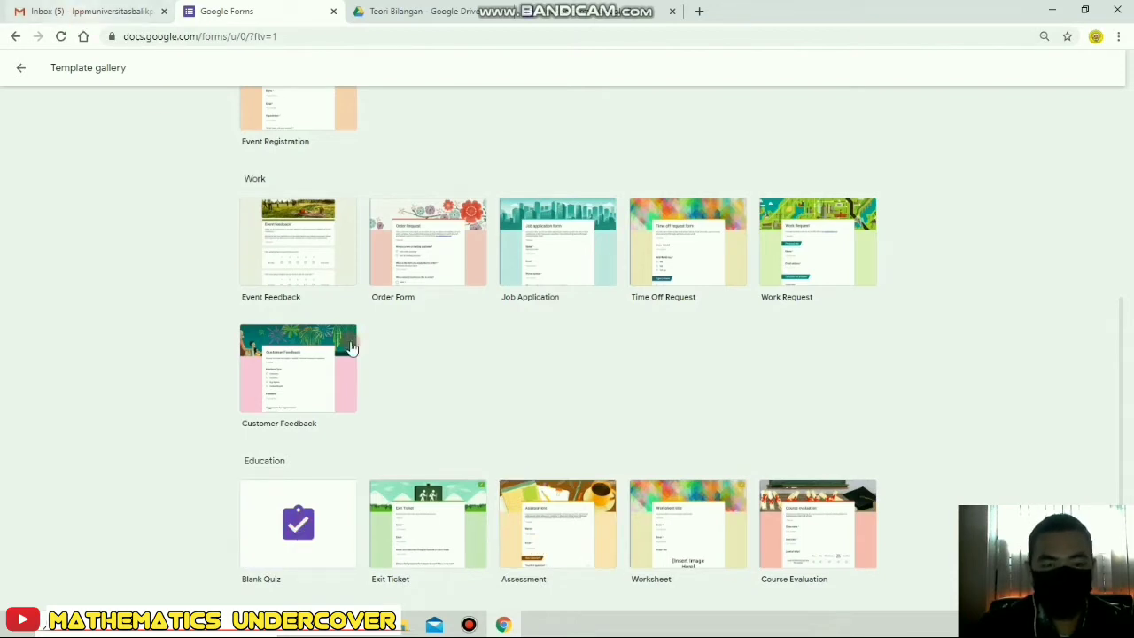
{"action": "left_click", "coordinate": [552, 538]}
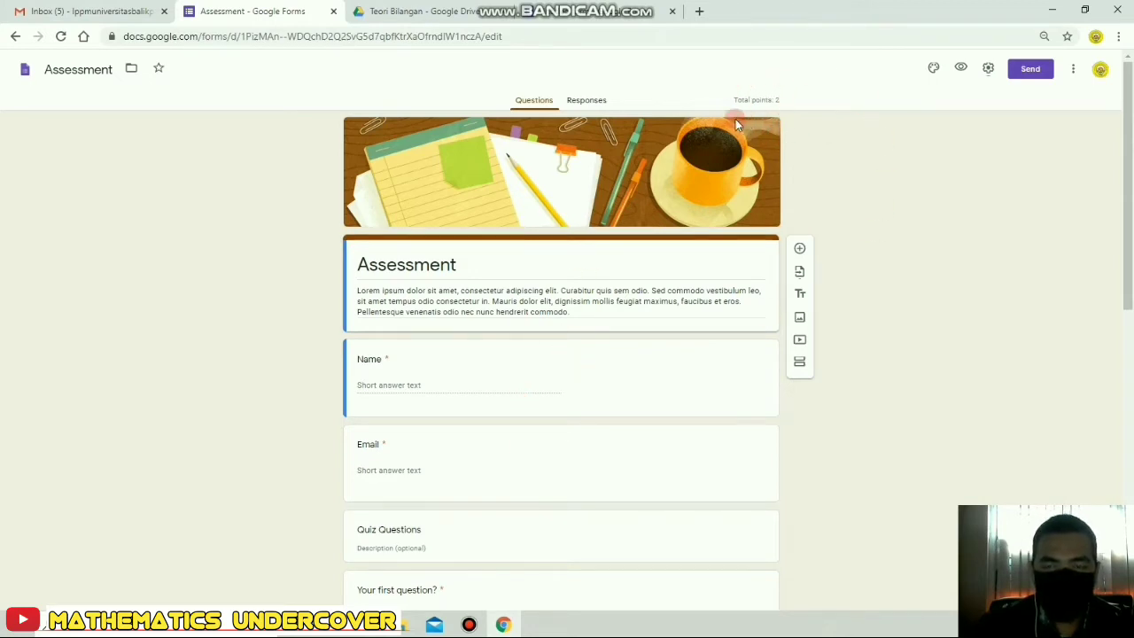
{"action": "scroll", "coordinate": [572, 381], "scroll_direction": "down", "scroll_amount": 4}
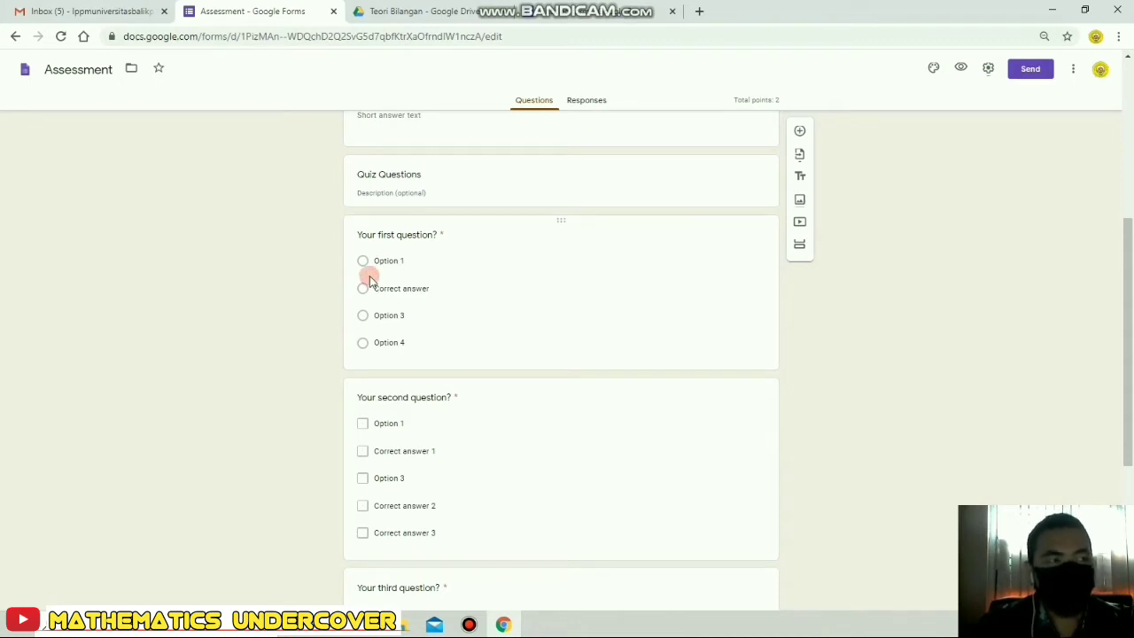
{"action": "scroll", "coordinate": [544, 415], "scroll_direction": "up", "scroll_amount": 4}
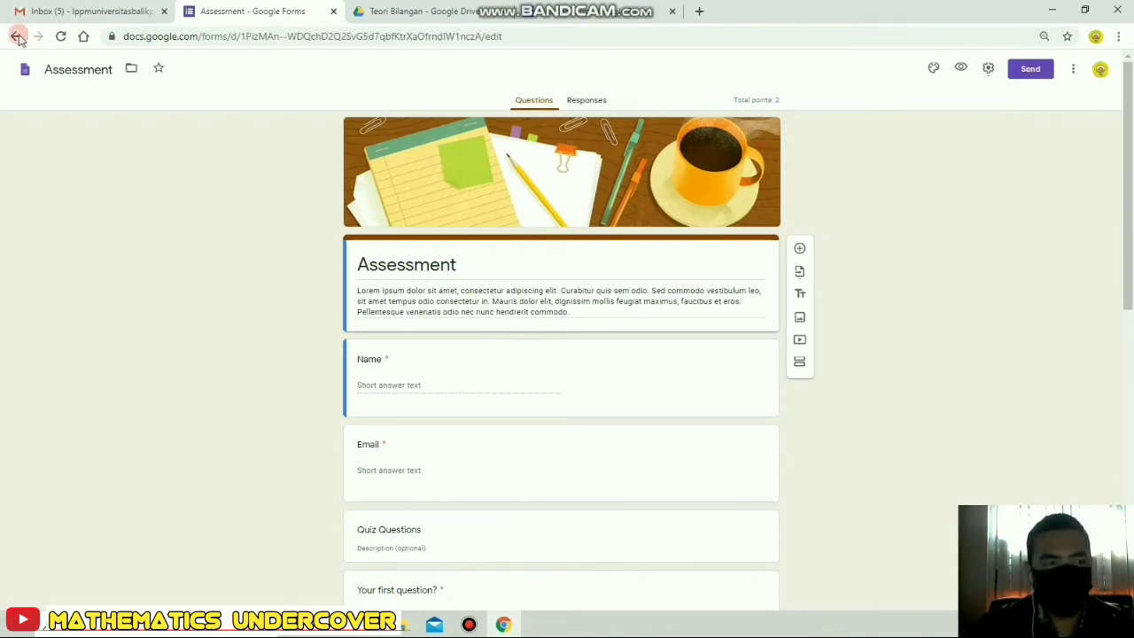
Return to the template gallery, create a form from the Blank Quiz template in the Education section, and close it after viewing.
{"action": "left_click", "coordinate": [15, 40]}
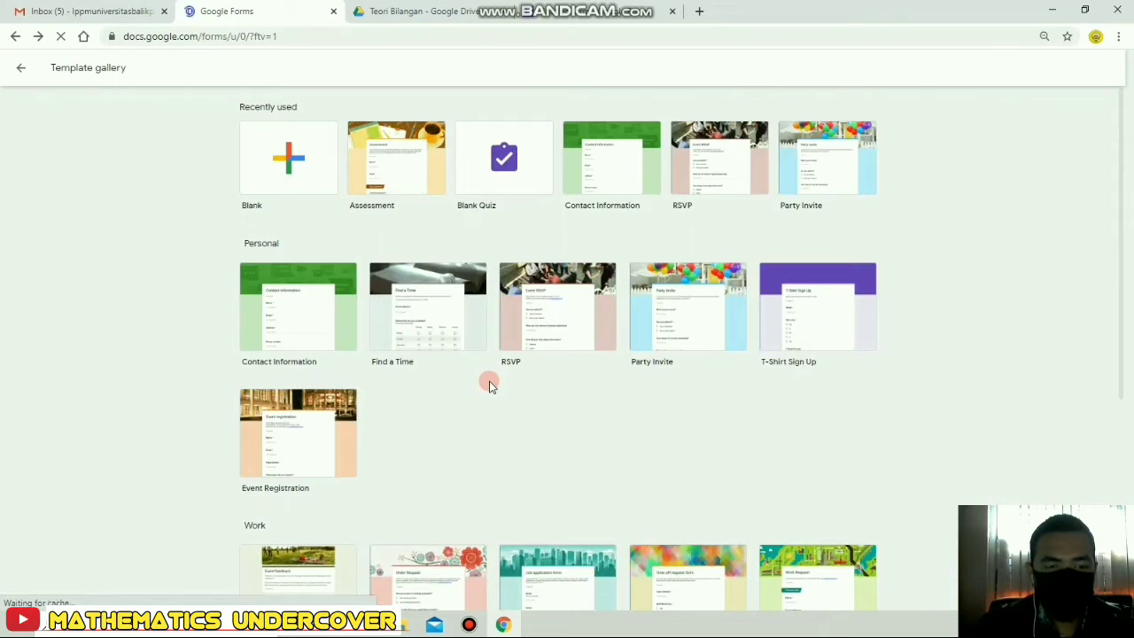
{"action": "scroll", "coordinate": [489, 381], "scroll_direction": "down", "scroll_amount": 4}
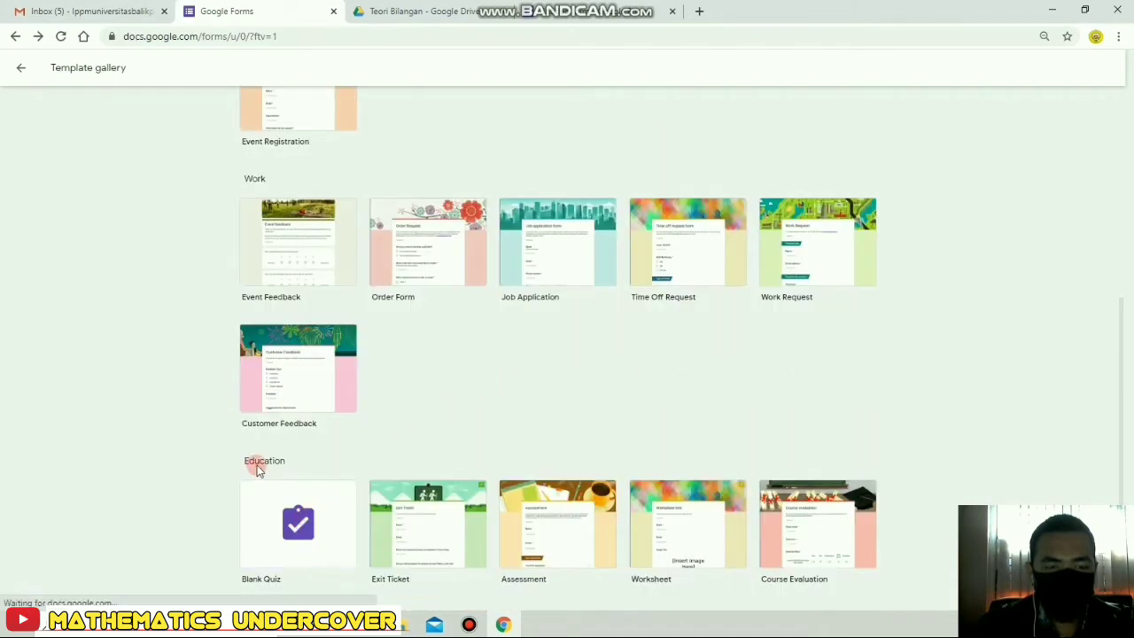
{"action": "left_click", "coordinate": [297, 530]}
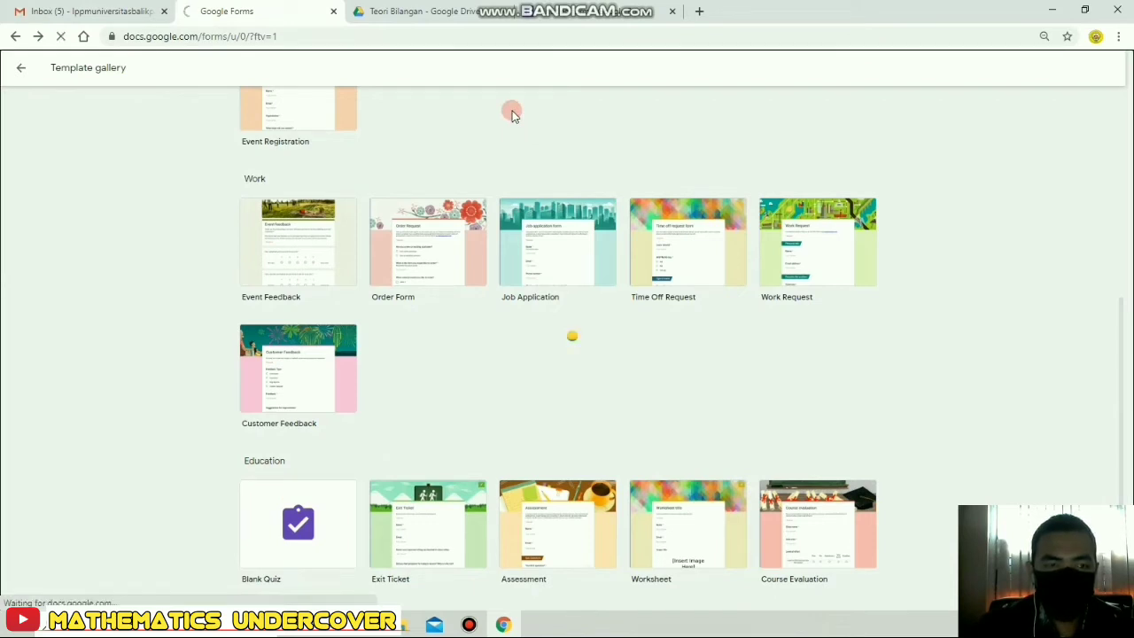
{"action": "left_click", "coordinate": [405, 229]}
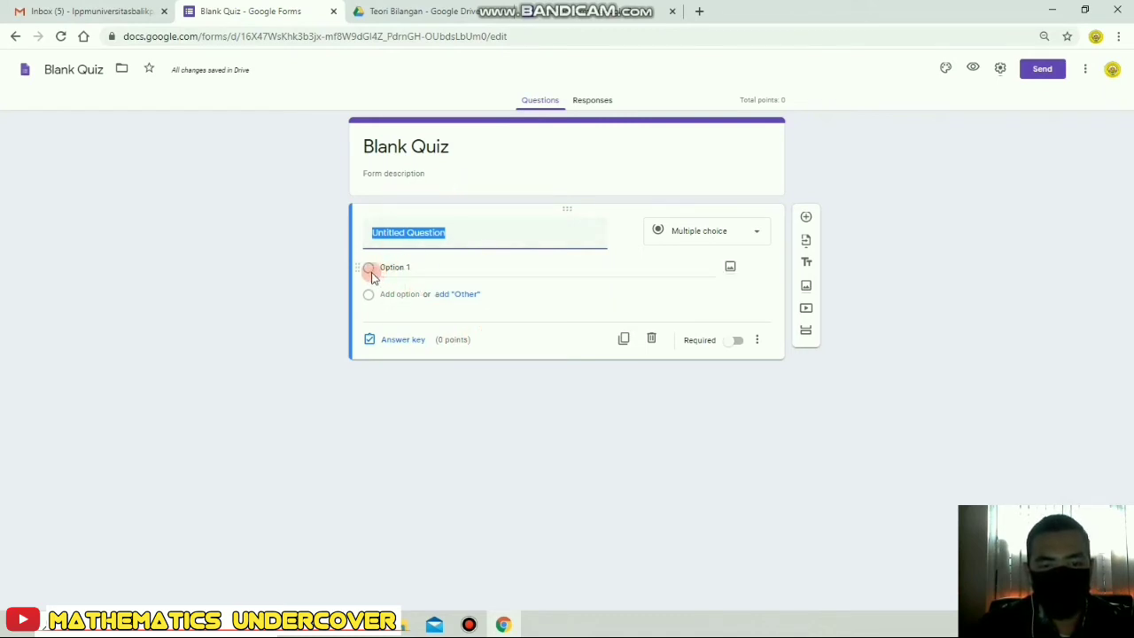
{"action": "left_click", "coordinate": [333, 12]}
Switch to the blank untitled form and title it "UAS Teori Bilangan".
{"action": "left_click", "coordinate": [417, 11]}
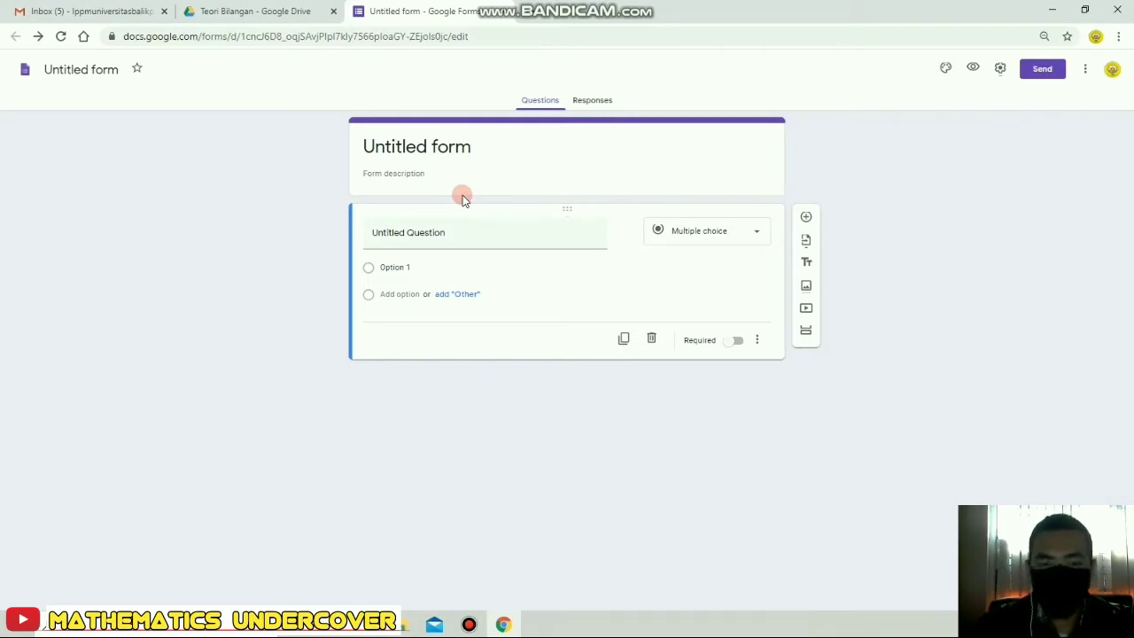
{"action": "left_click", "coordinate": [477, 140]}
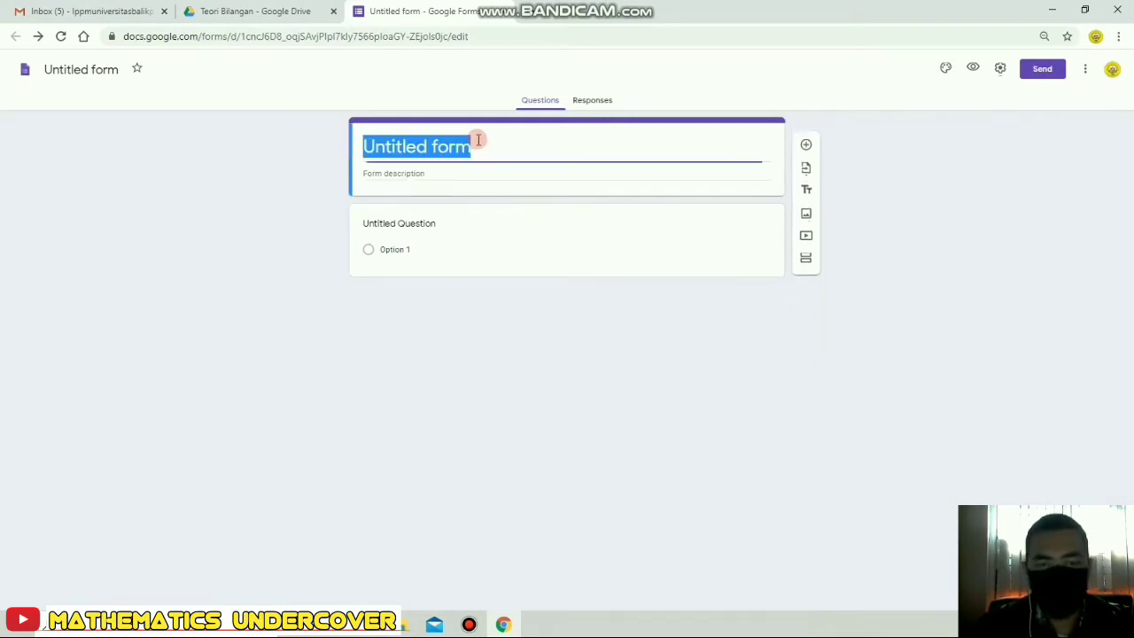
{"action": "type", "text": "UA"}
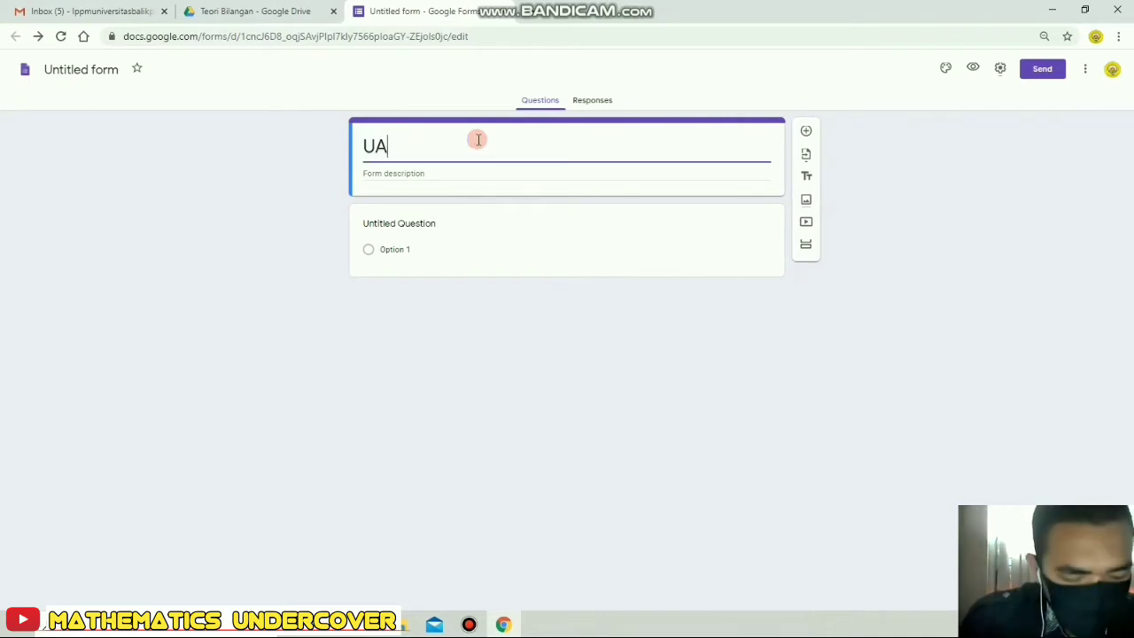
{"action": "type", "text": "S Teori "}
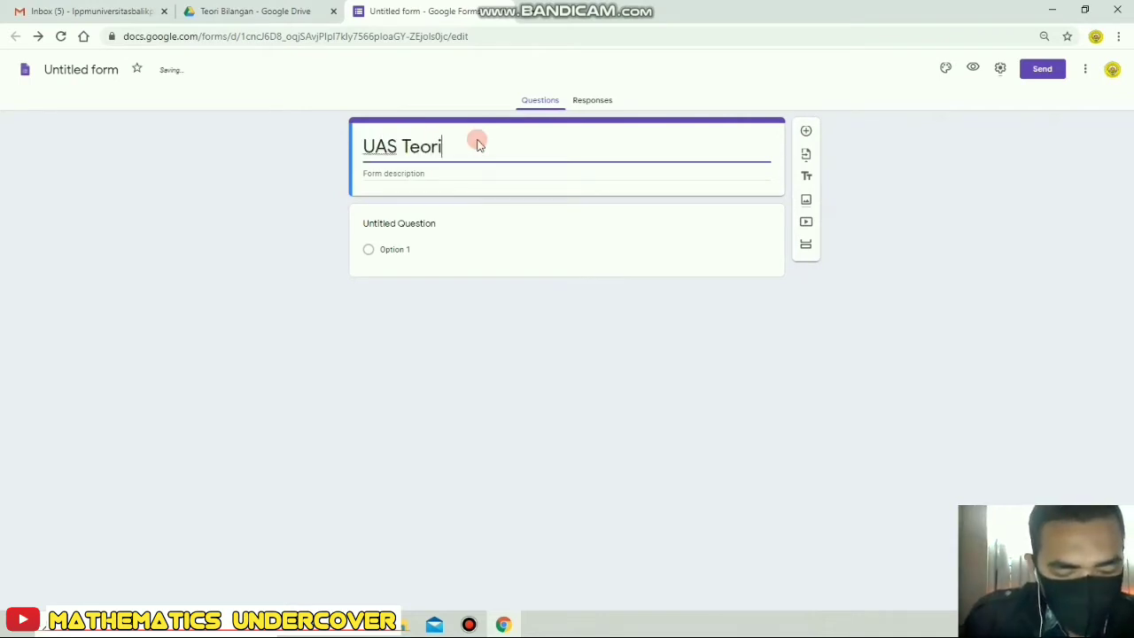
{"action": "type", "text": "Bilangan"}
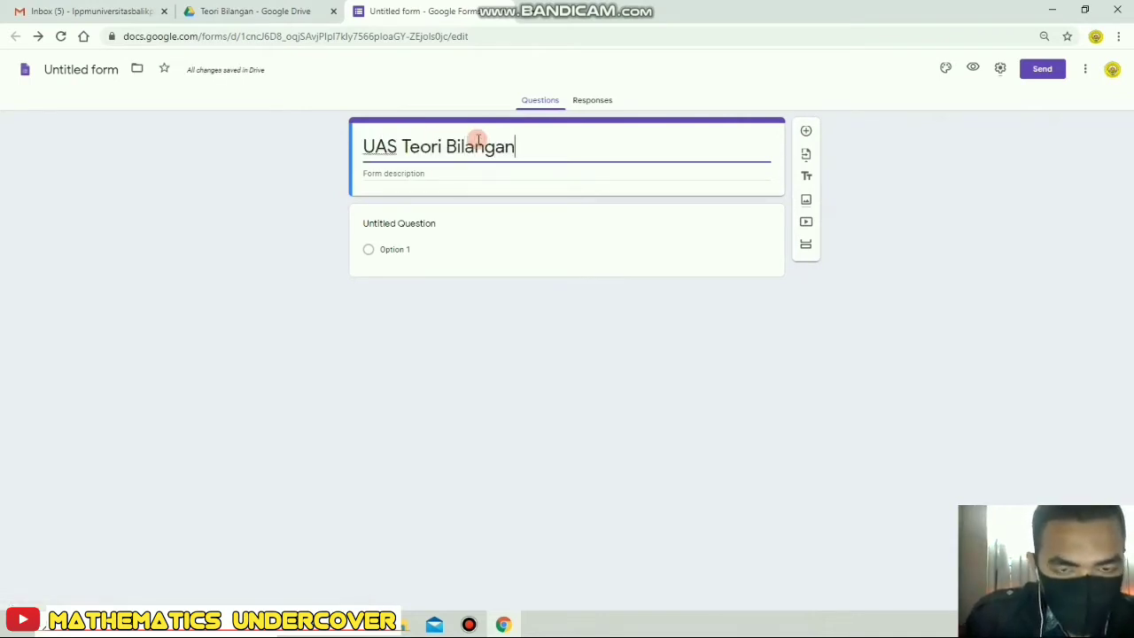
{"action": "left_click", "coordinate": [540, 310]}
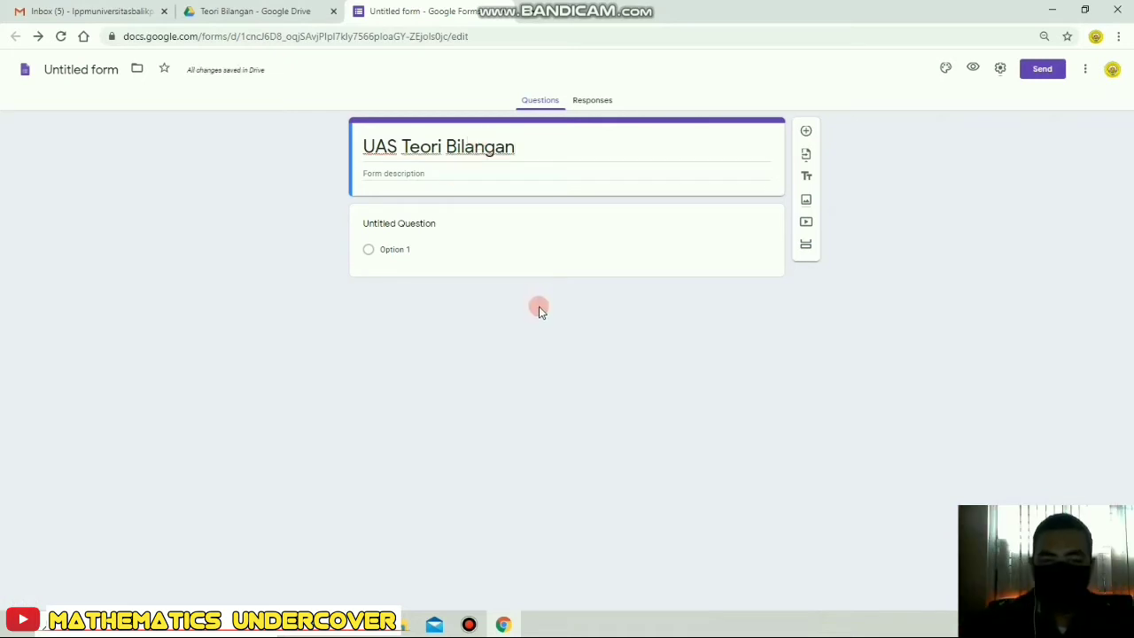
{"action": "left_click", "coordinate": [424, 172]}
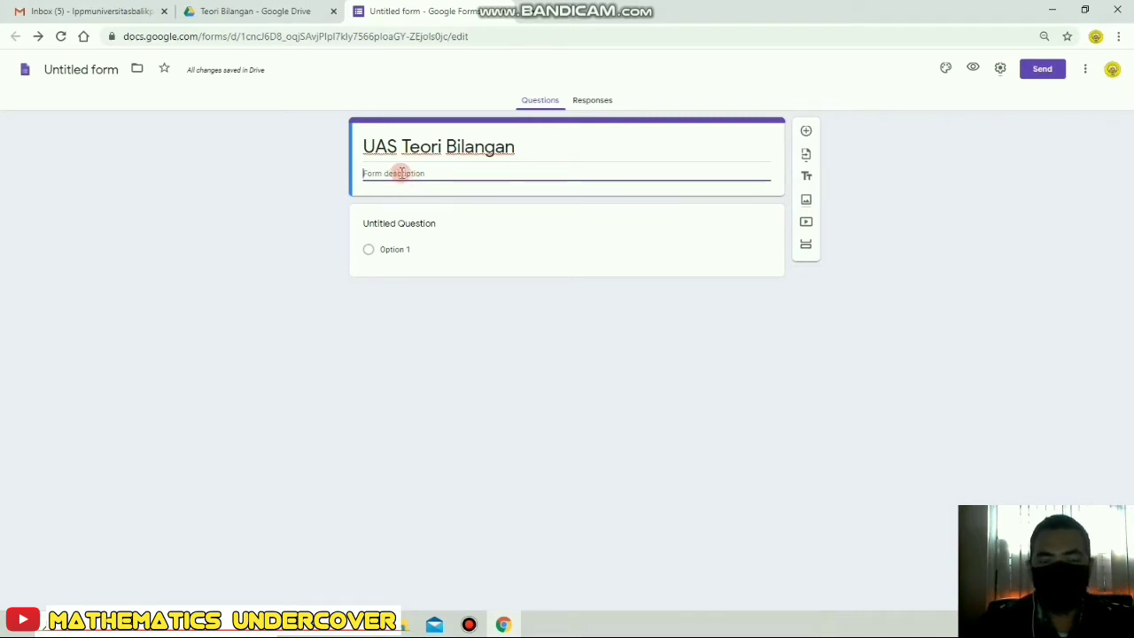
Make the first question a required Short answer question titled "Nama Lengkap".
{"action": "left_click", "coordinate": [431, 221]}
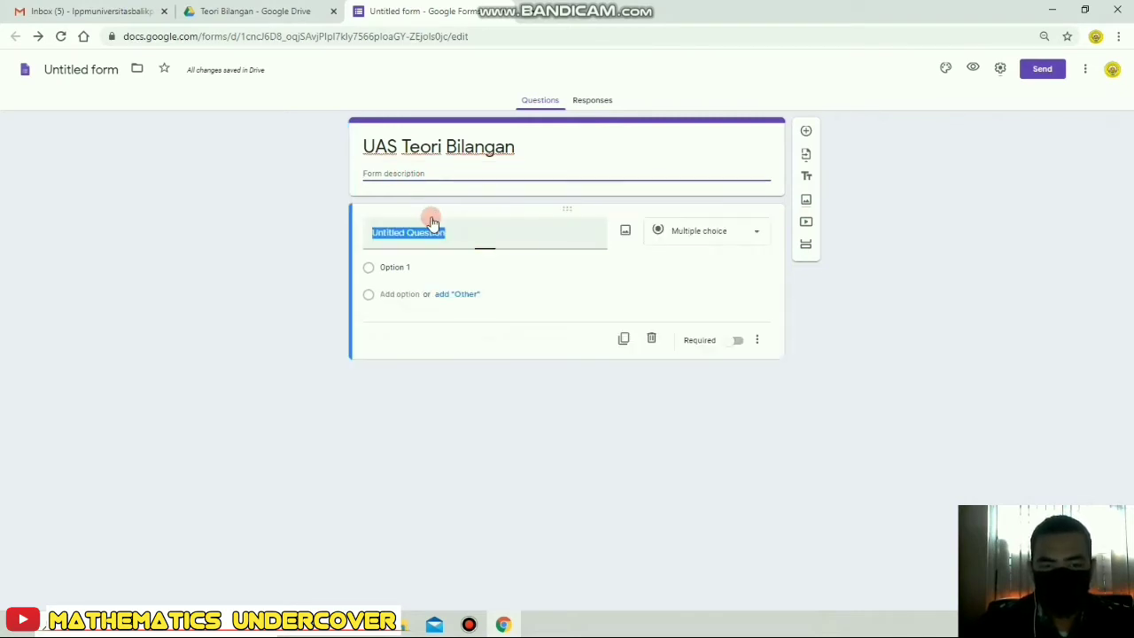
{"action": "left_click", "coordinate": [749, 235]}
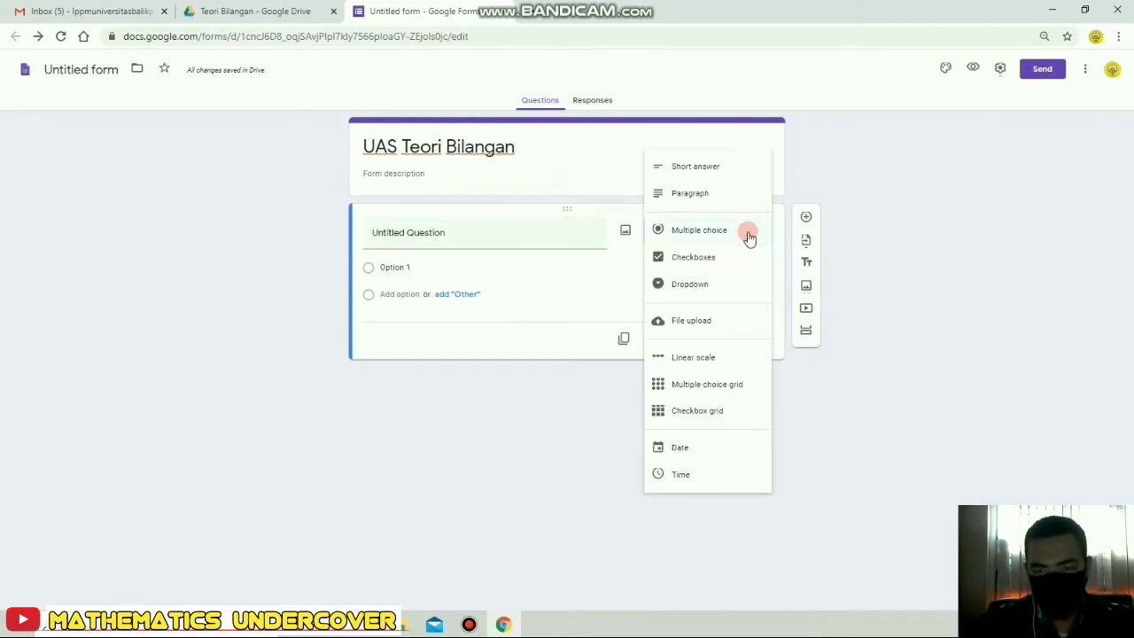
{"action": "left_click", "coordinate": [730, 168]}
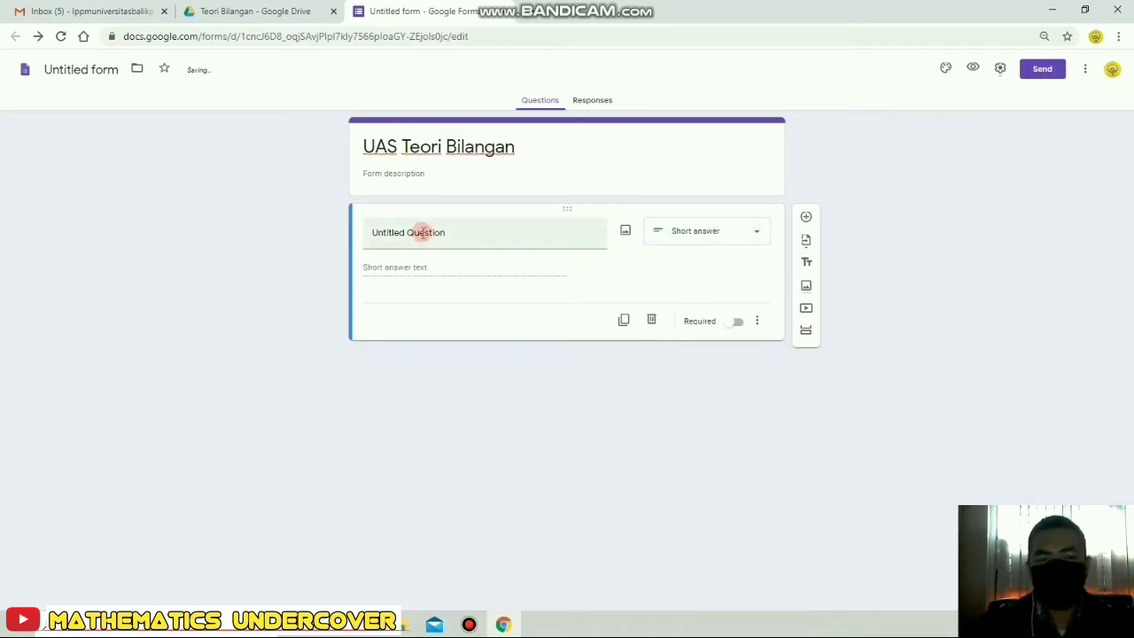
{"action": "left_click", "coordinate": [422, 232]}
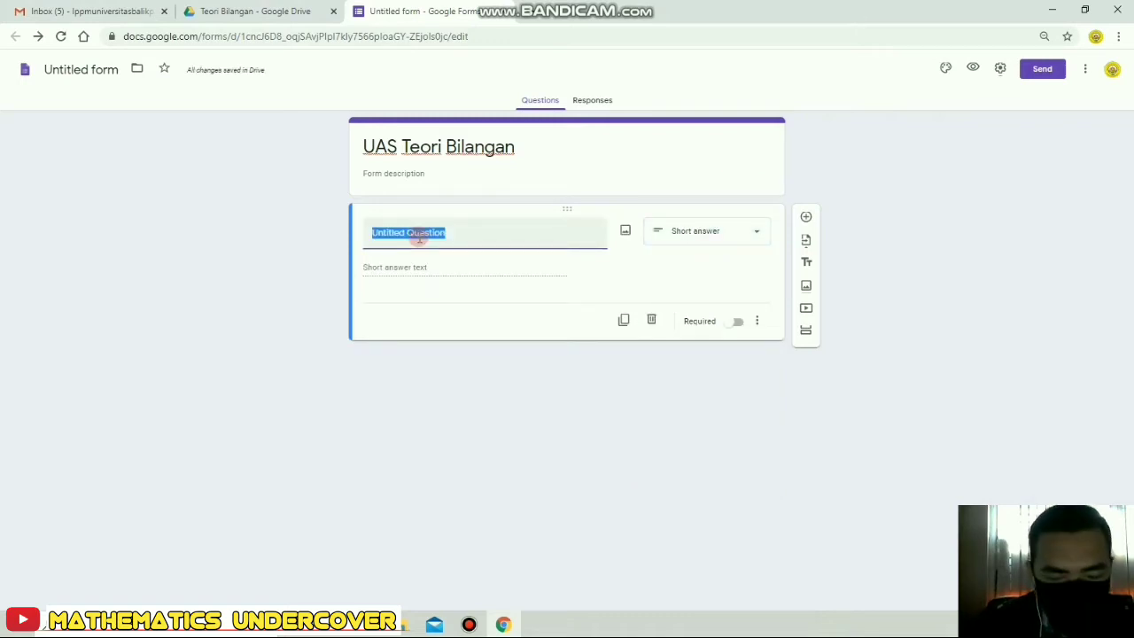
{"action": "type", "text": "Nama Lengkap"}
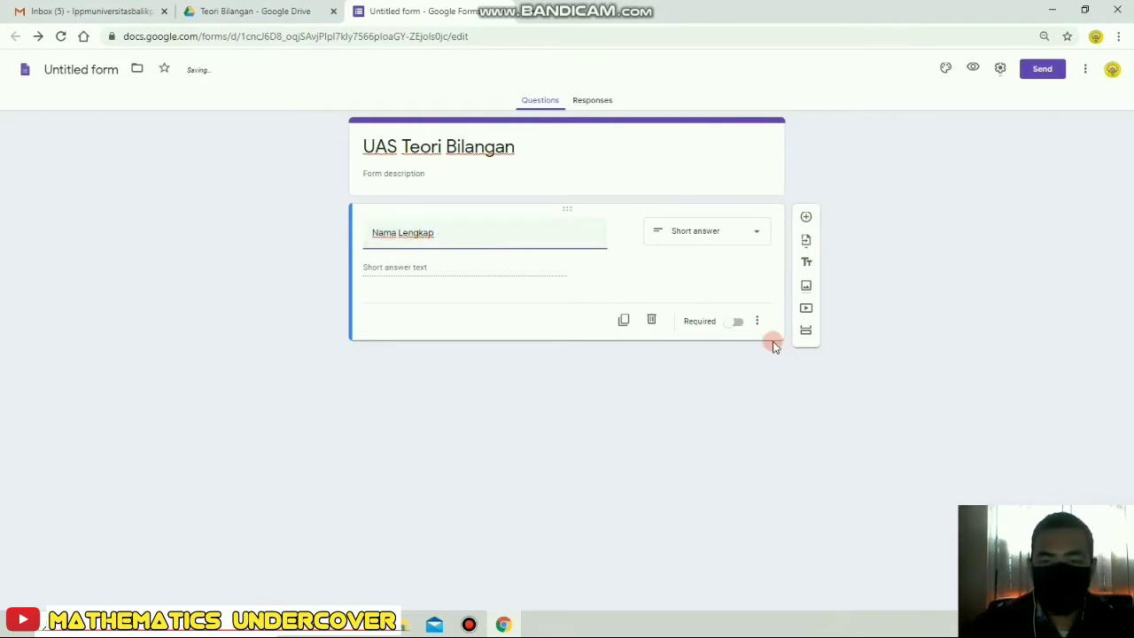
{"action": "left_click", "coordinate": [729, 327]}
{"action": "left_click", "coordinate": [732, 326]}
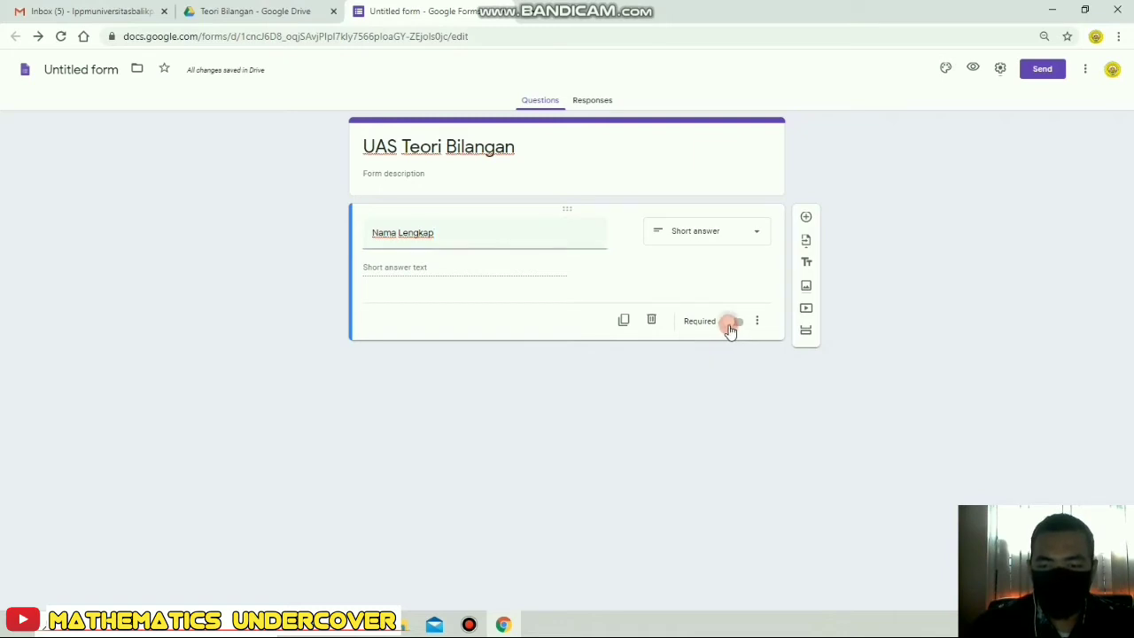
{"action": "left_click", "coordinate": [761, 232]}
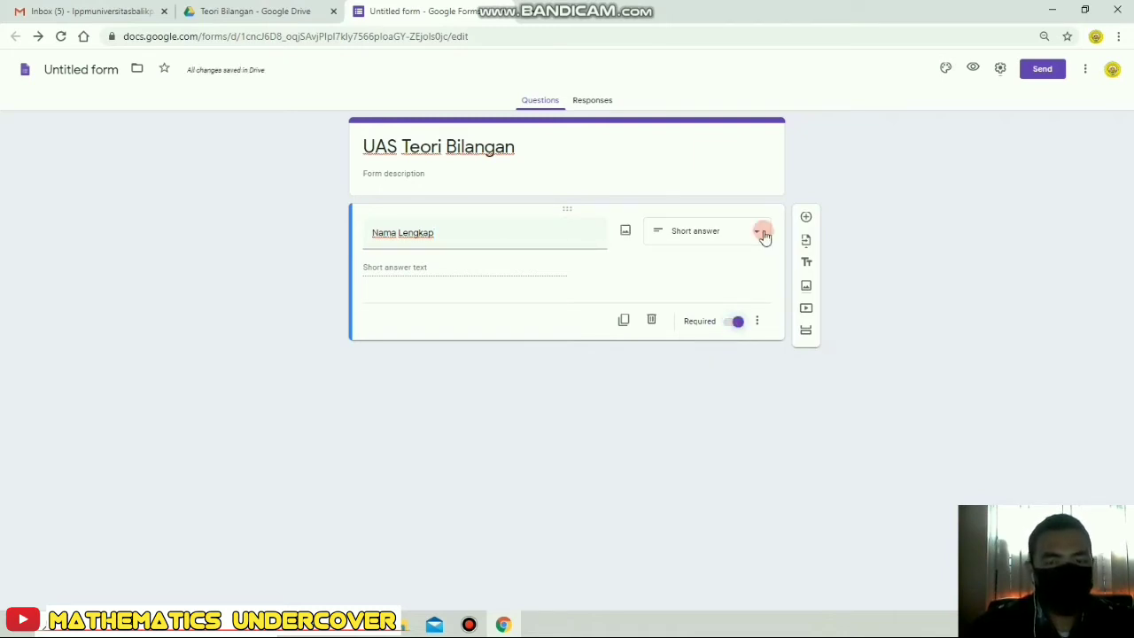
Add a second question titled "NPM" and make it required.
{"action": "left_click", "coordinate": [806, 219]}
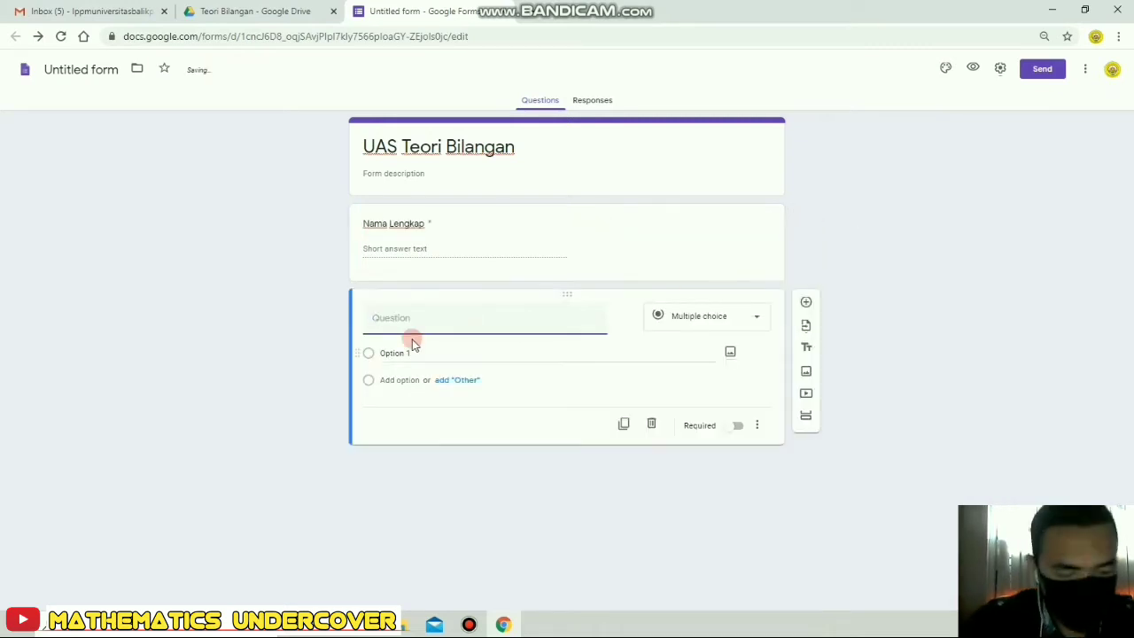
{"action": "type", "text": "NPM"}
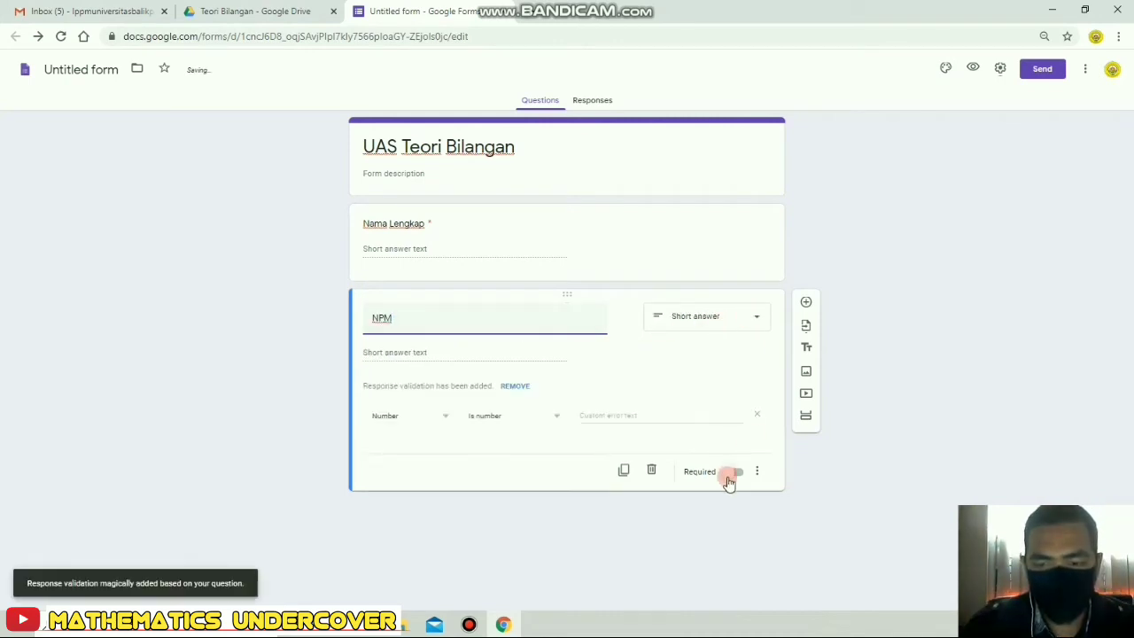
{"action": "left_click", "coordinate": [730, 477]}
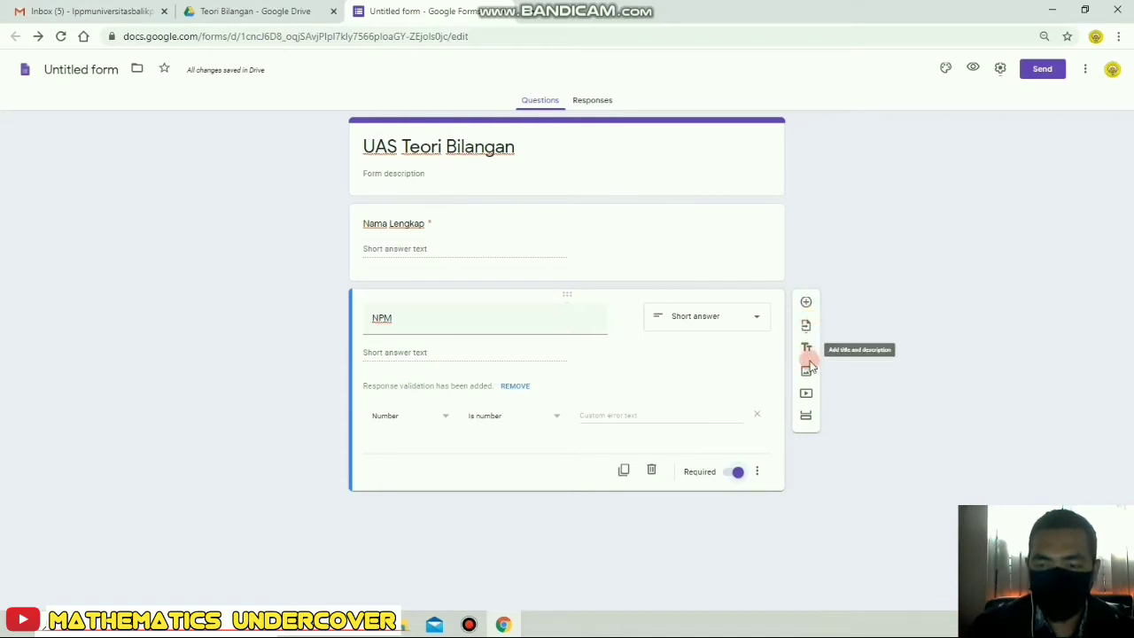
Add a third question below NPM and locate the UAS TEOBIL 2020 image and PDF files on the desktop.
{"action": "left_click", "coordinate": [806, 303]}
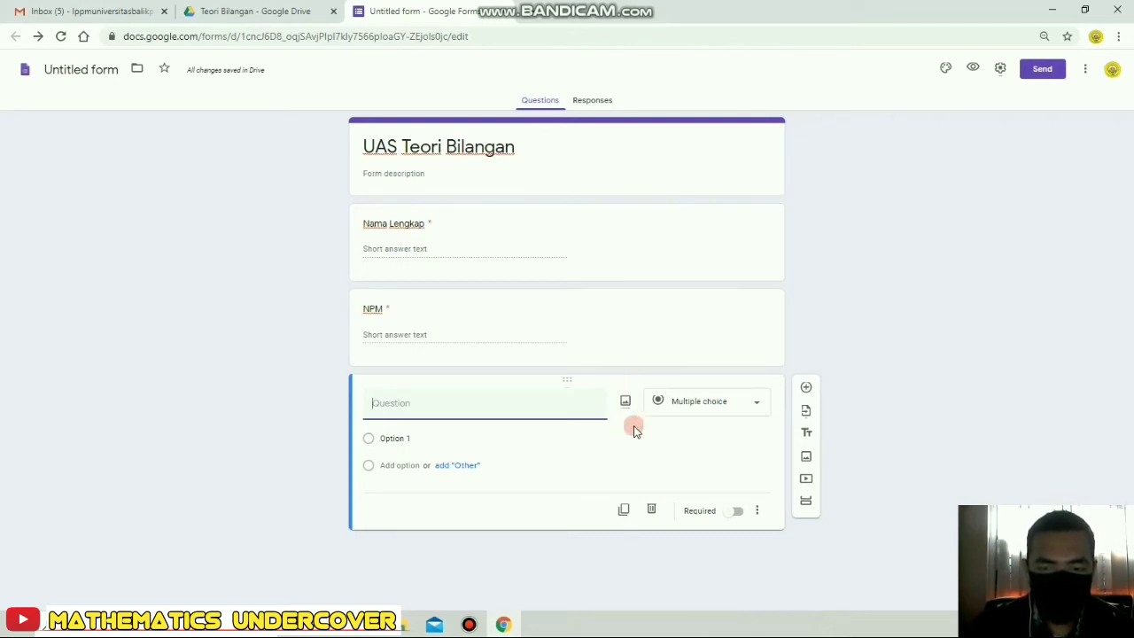
{"action": "left_click", "coordinate": [1053, 8]}
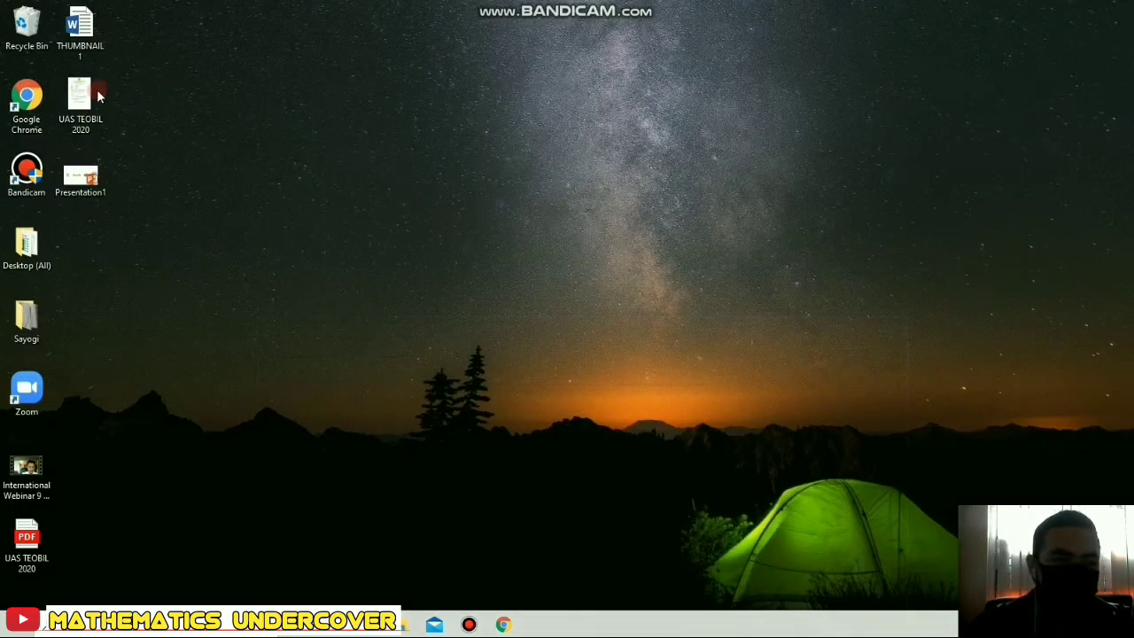
{"action": "left_click", "coordinate": [84, 108]}
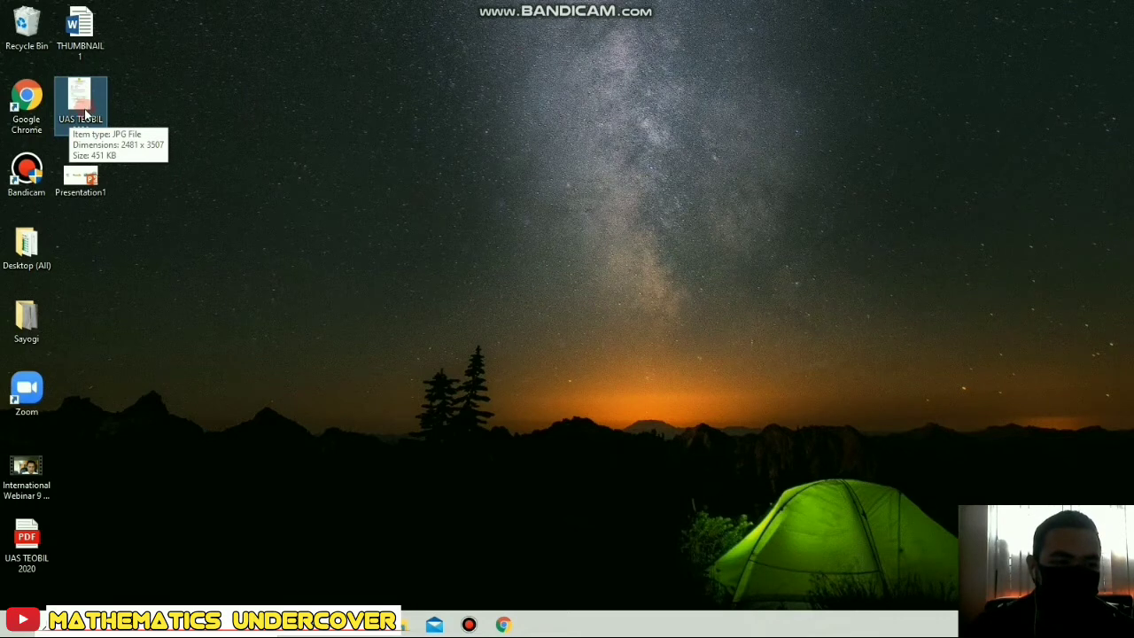
{"action": "left_click", "coordinate": [39, 542]}
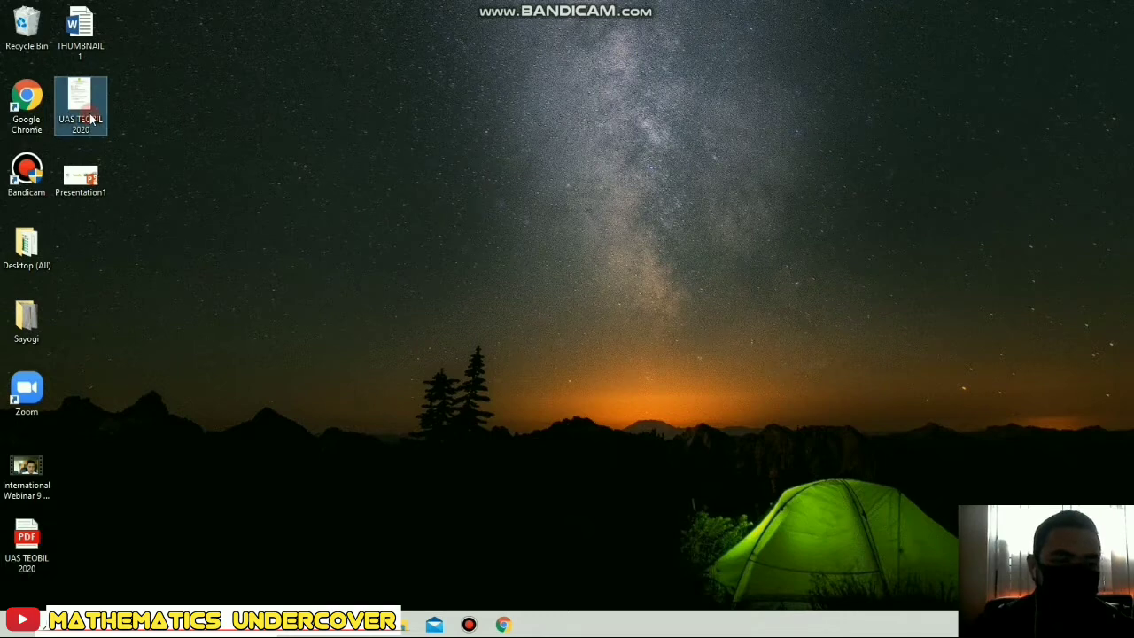
{"action": "left_click", "coordinate": [619, 408]}
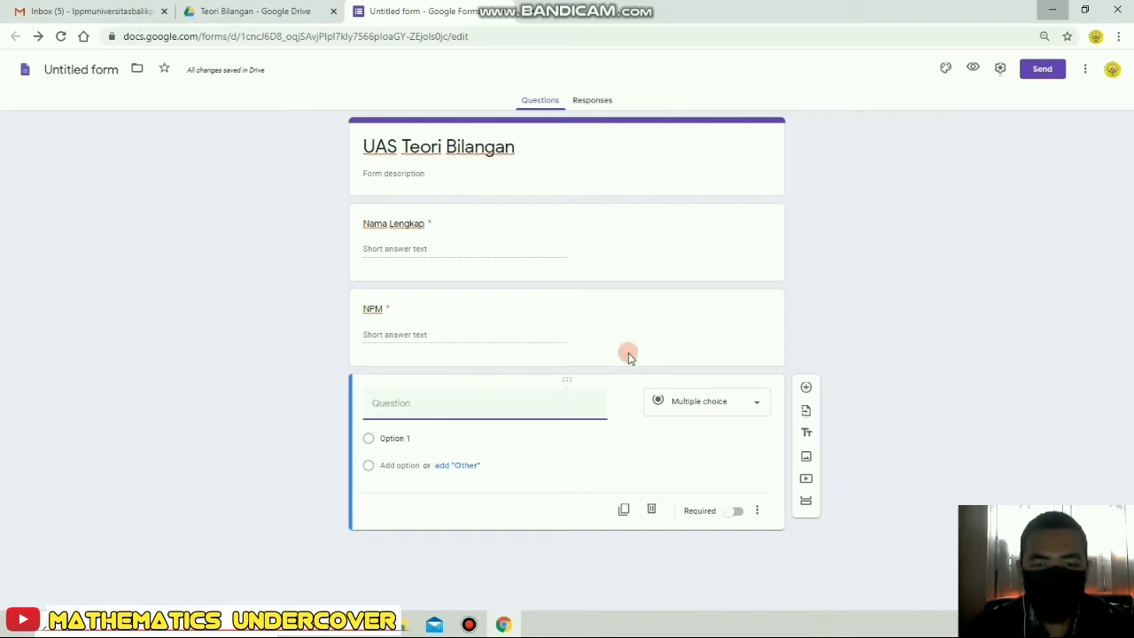
Insert the UAS TEOBIL 2020 image from the Desktop folder into the third question.
{"action": "mouse_move", "coordinate": [615, 401]}
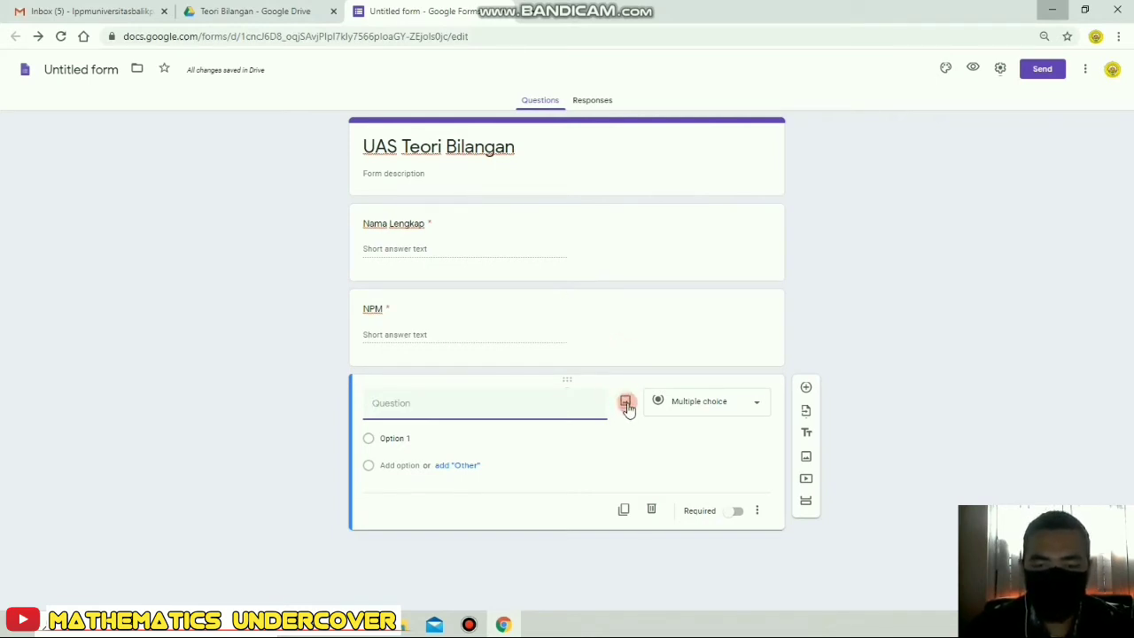
{"action": "left_click", "coordinate": [627, 405]}
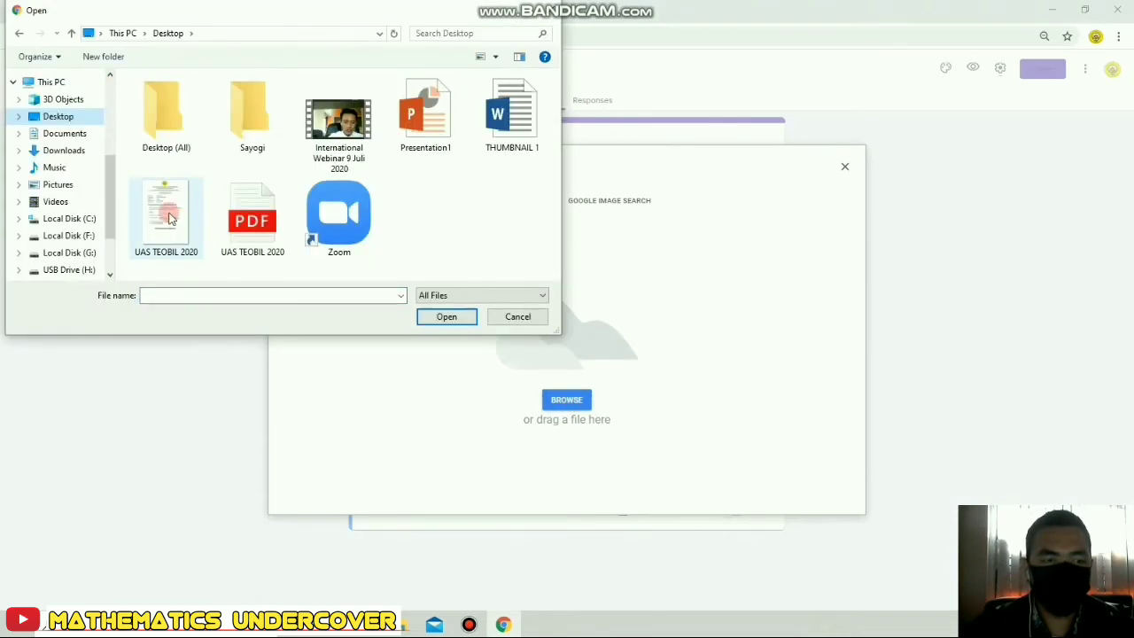
{"action": "left_click", "coordinate": [169, 215]}
{"action": "left_click", "coordinate": [447, 316]}
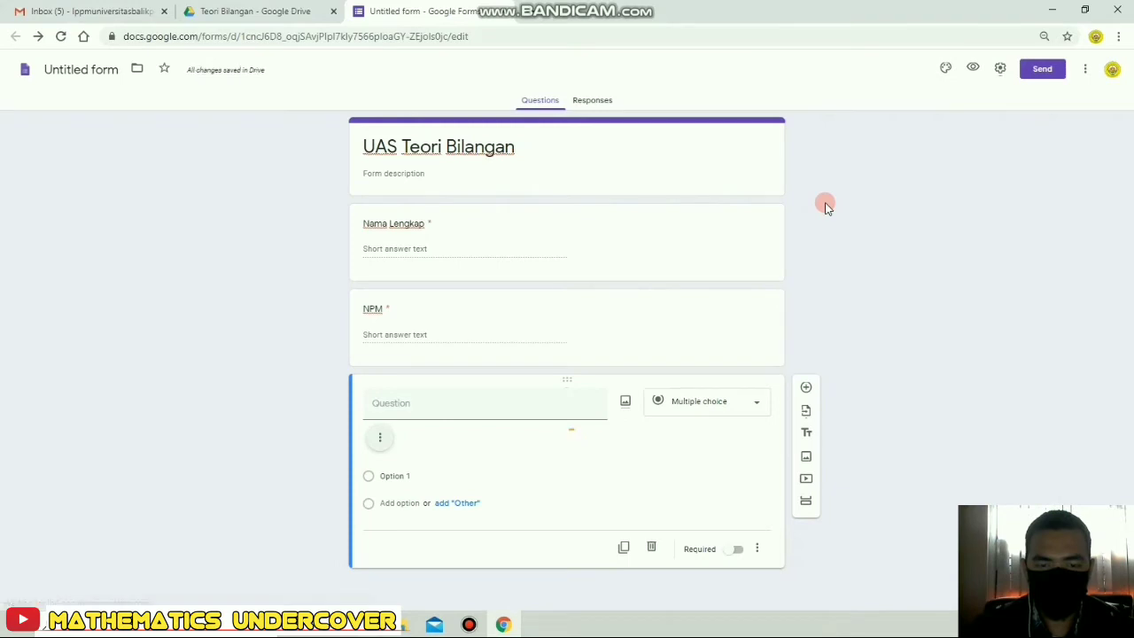
{"action": "scroll", "coordinate": [785, 375], "scroll_direction": "down", "scroll_amount": 2}
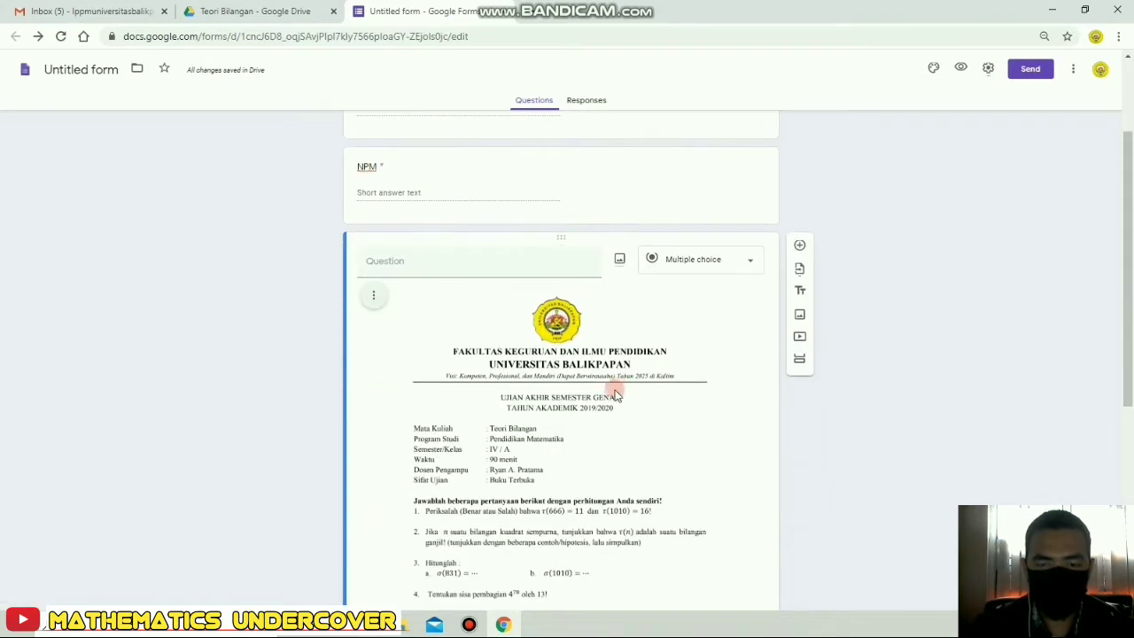
Set the third question's type to Short answer and title it "Silakan dikerjakan".
{"action": "left_click", "coordinate": [751, 267]}
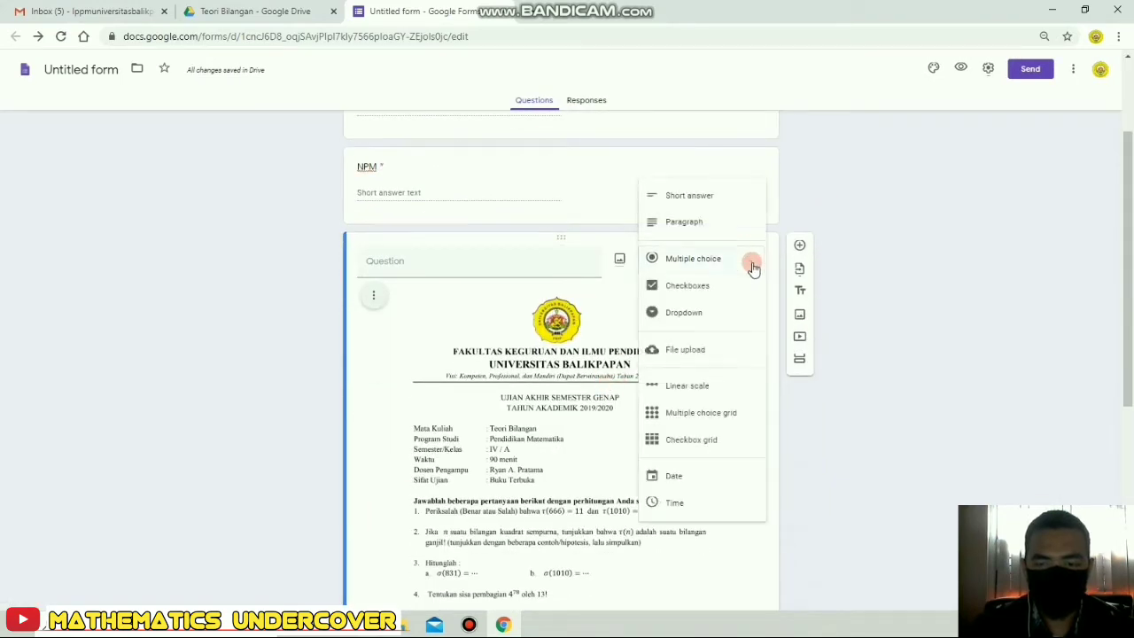
{"action": "left_click", "coordinate": [731, 197]}
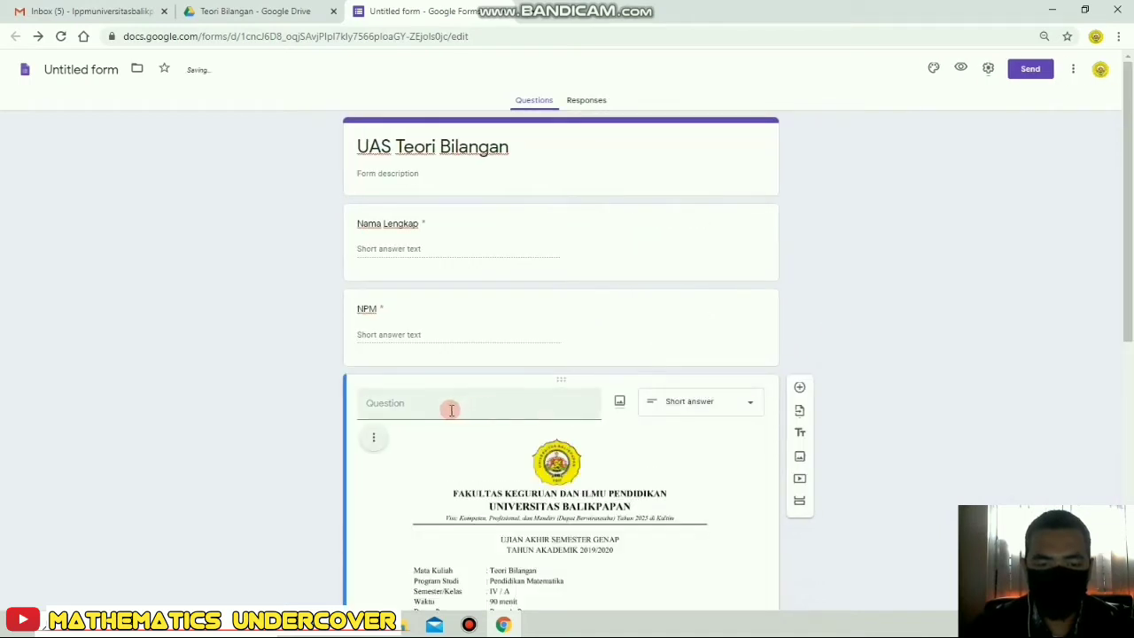
{"action": "left_click", "coordinate": [403, 403]}
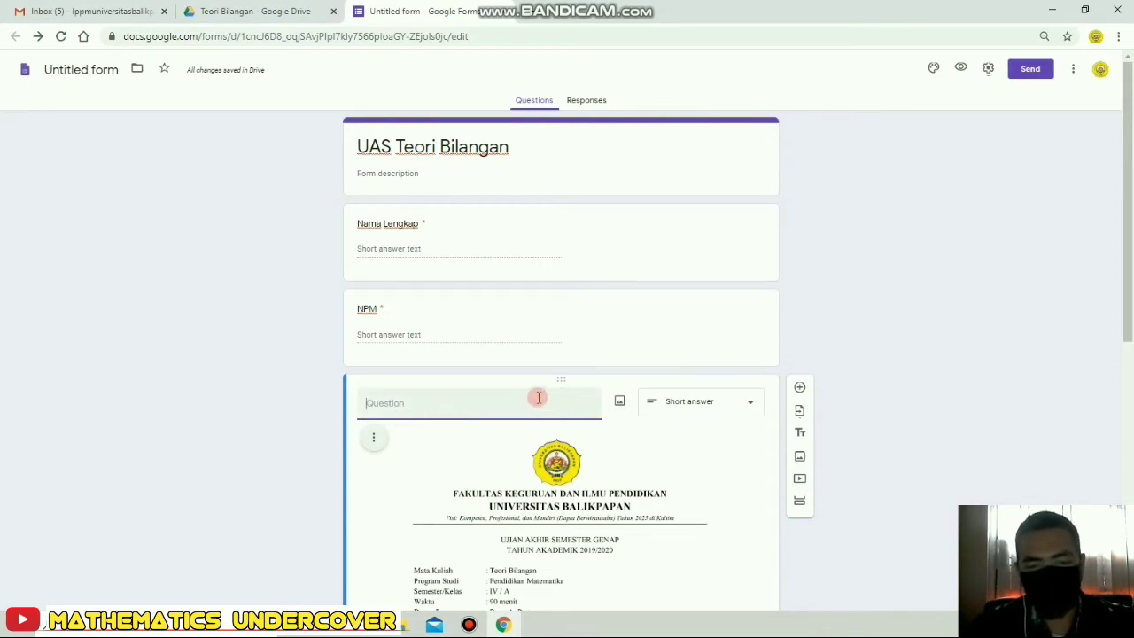
{"action": "type", "text": "Si"}
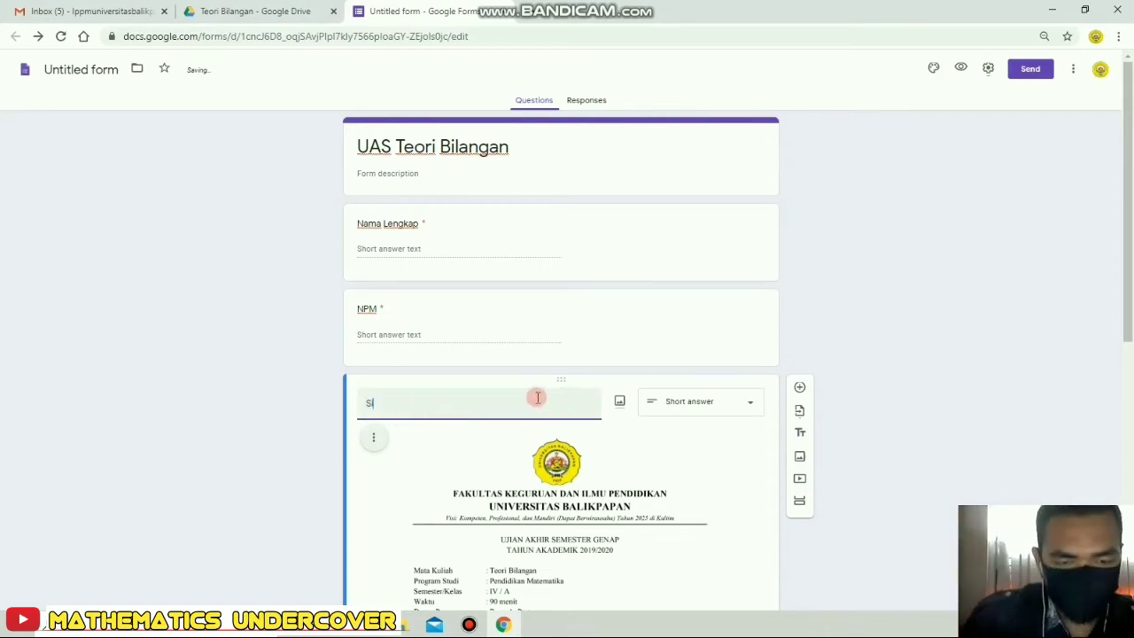
{"action": "type", "text": "lakan dik"}
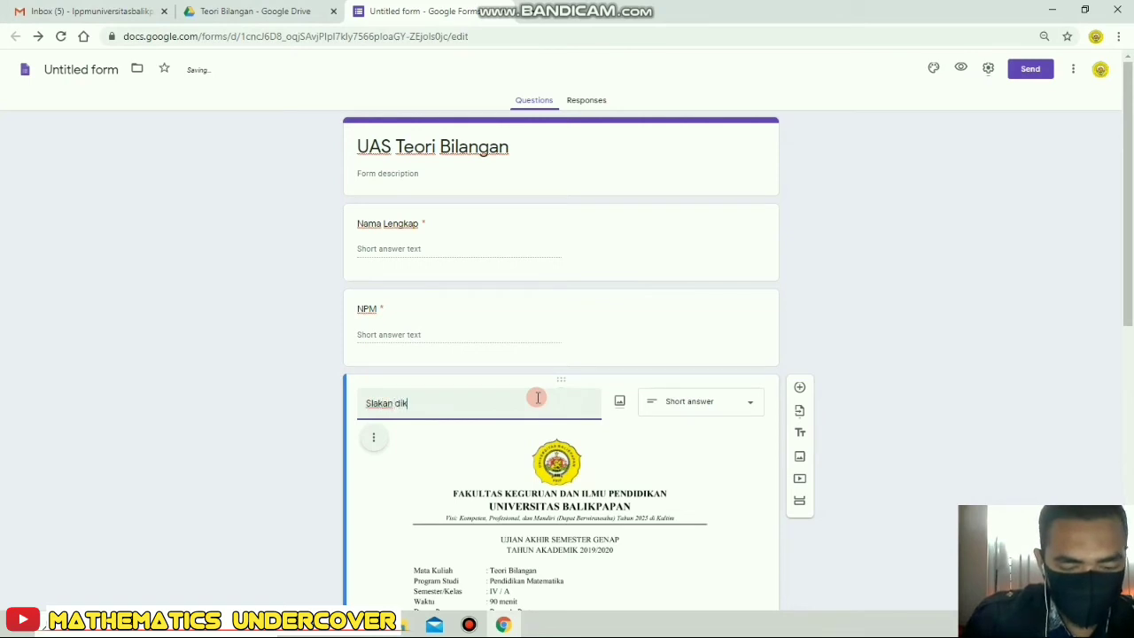
{"action": "type", "text": "erjakan"}
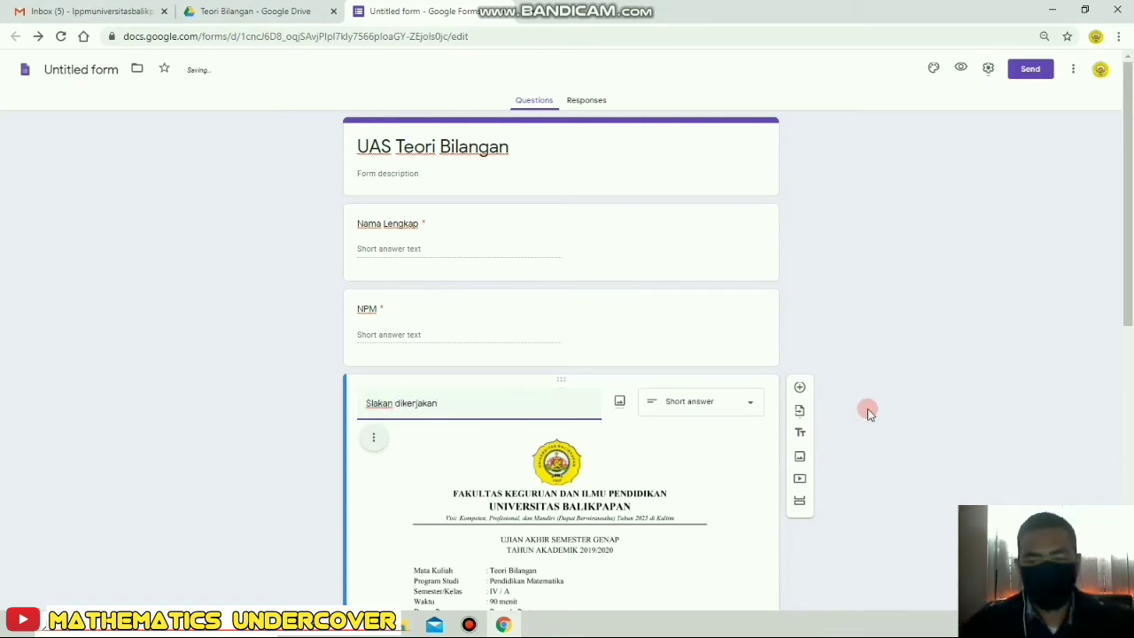
Examine the form from its title and identity questions down to the exam sheet image and its answer settings.
{"action": "scroll", "coordinate": [886, 403], "scroll_direction": "down", "scroll_amount": 7}
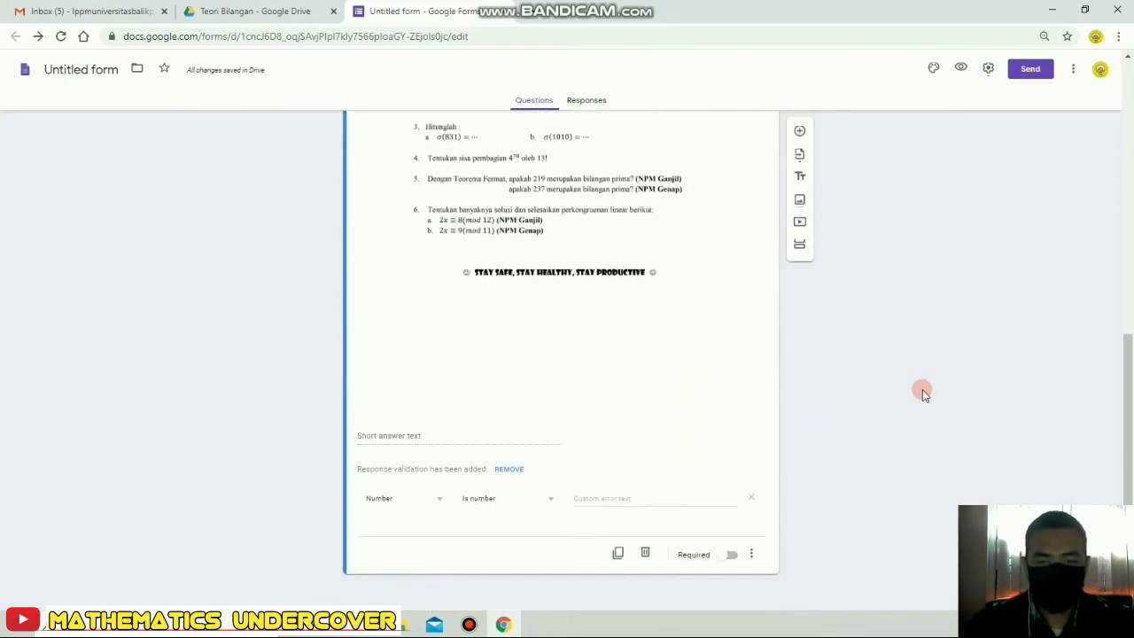
{"action": "scroll", "coordinate": [886, 377], "scroll_direction": "up", "scroll_amount": 4}
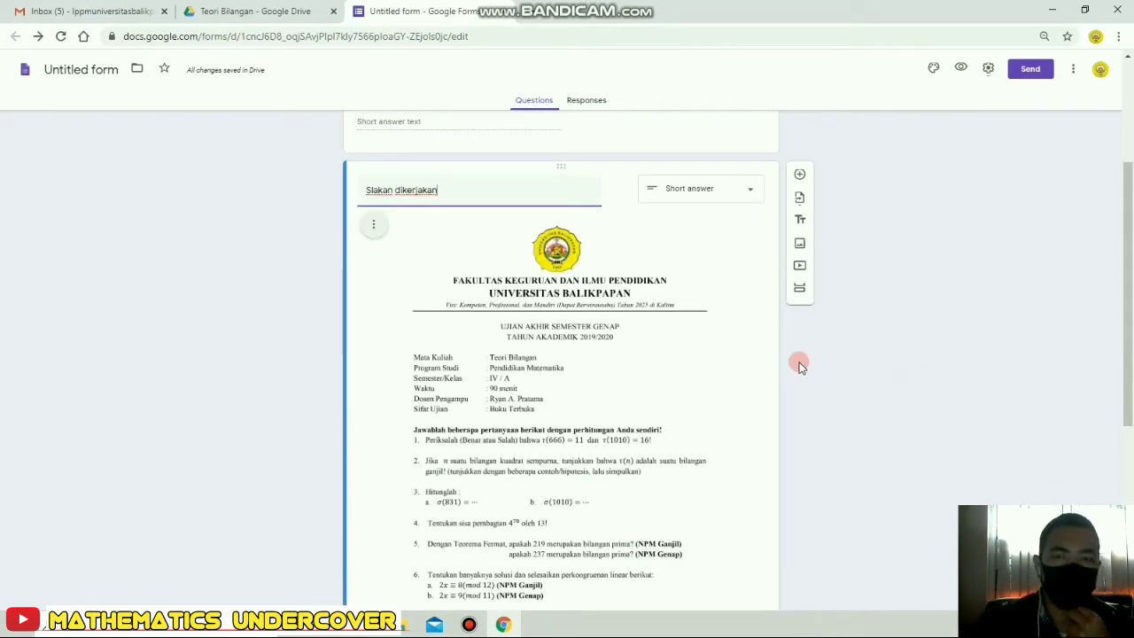
{"action": "scroll", "coordinate": [716, 303], "scroll_direction": "up", "scroll_amount": 3}
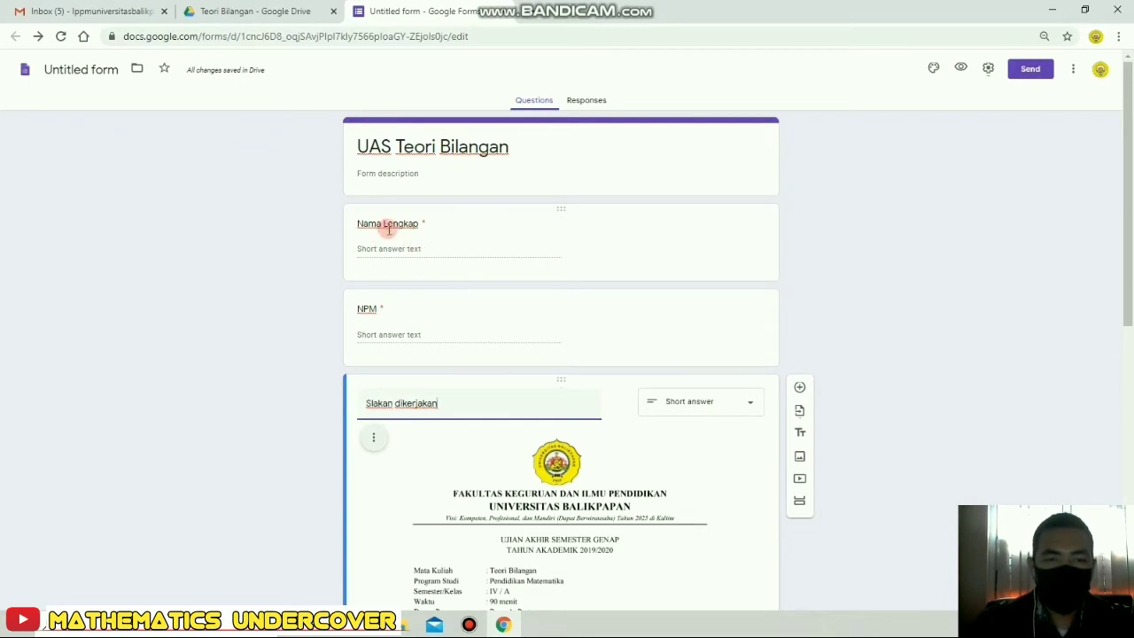
{"action": "scroll", "coordinate": [664, 376], "scroll_direction": "down", "scroll_amount": 2}
{"action": "scroll", "coordinate": [656, 376], "scroll_direction": "down", "scroll_amount": 2}
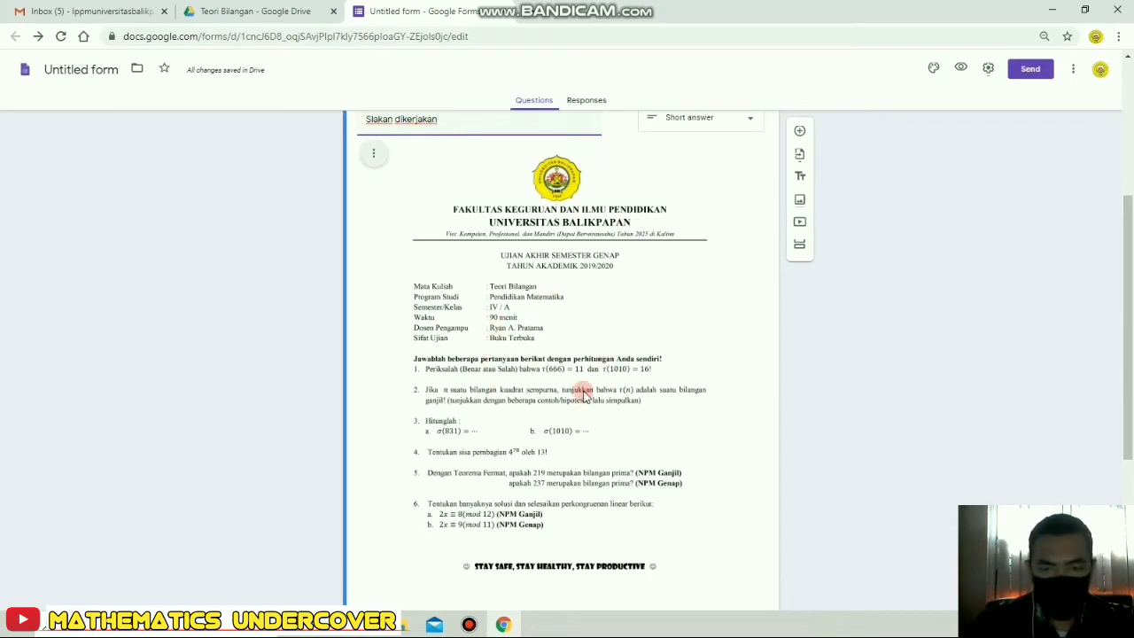
{"action": "scroll", "coordinate": [702, 438], "scroll_direction": "down", "scroll_amount": 3}
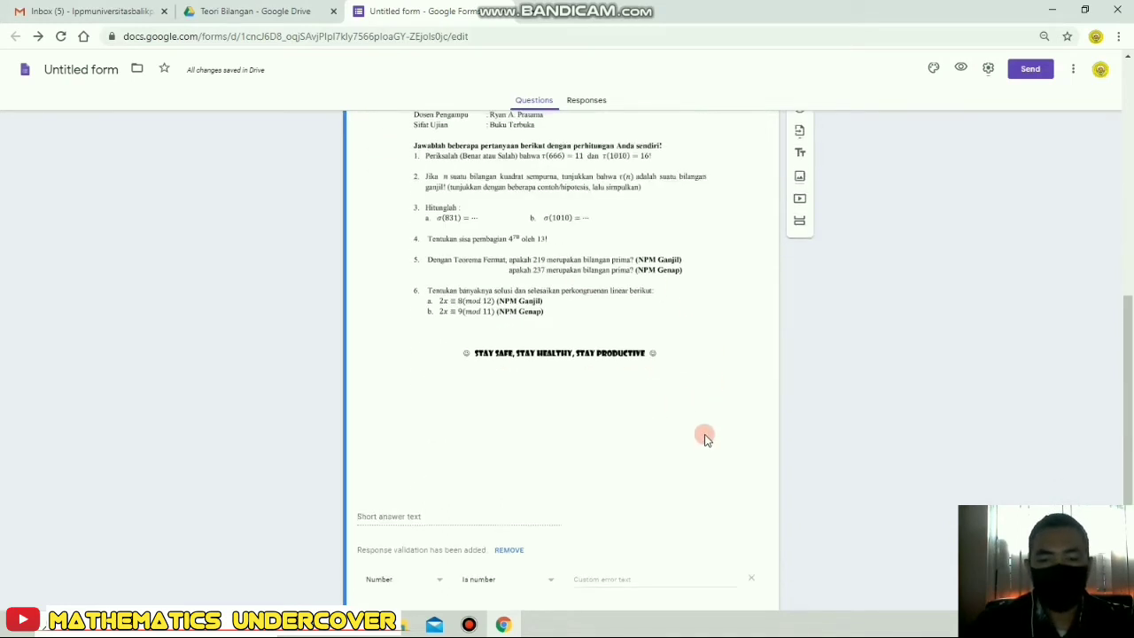
{"action": "scroll", "coordinate": [817, 429], "scroll_direction": "up", "scroll_amount": 2}
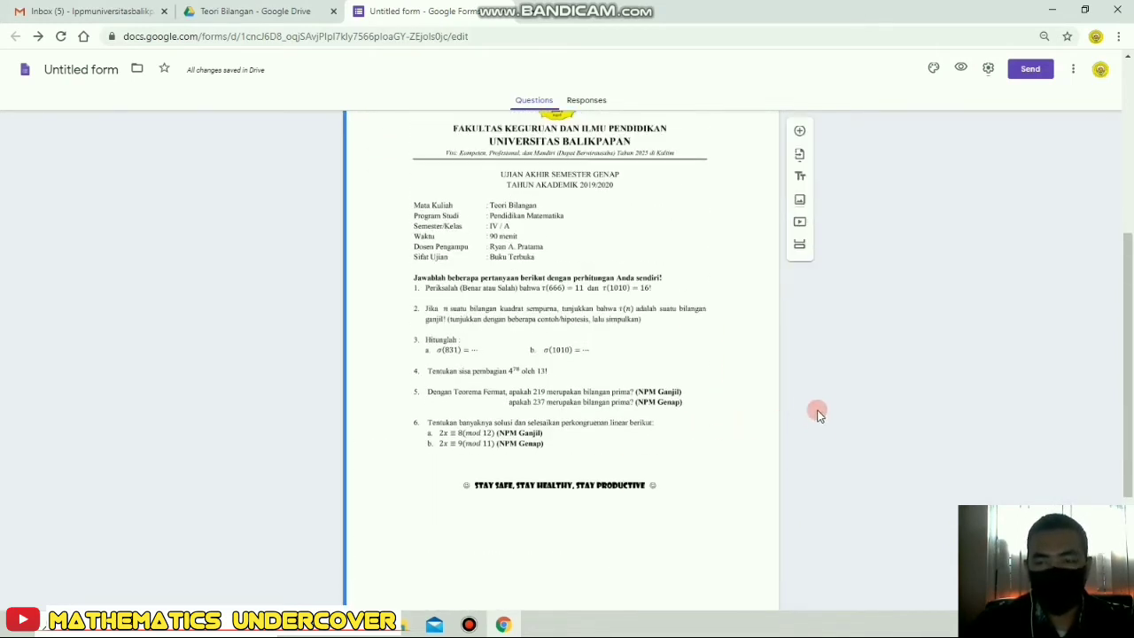
{"action": "scroll", "coordinate": [830, 376], "scroll_direction": "down", "scroll_amount": 2}
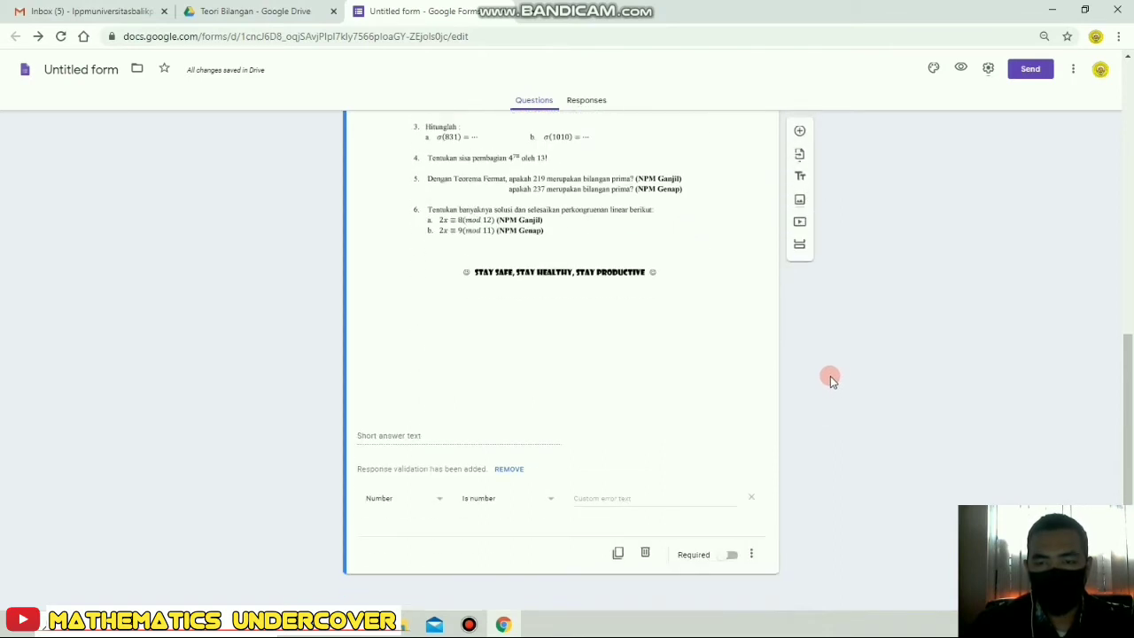
Add a question below the exam sheet as a File upload type and allow respondents to upload files to Drive.
{"action": "left_click", "coordinate": [800, 133]}
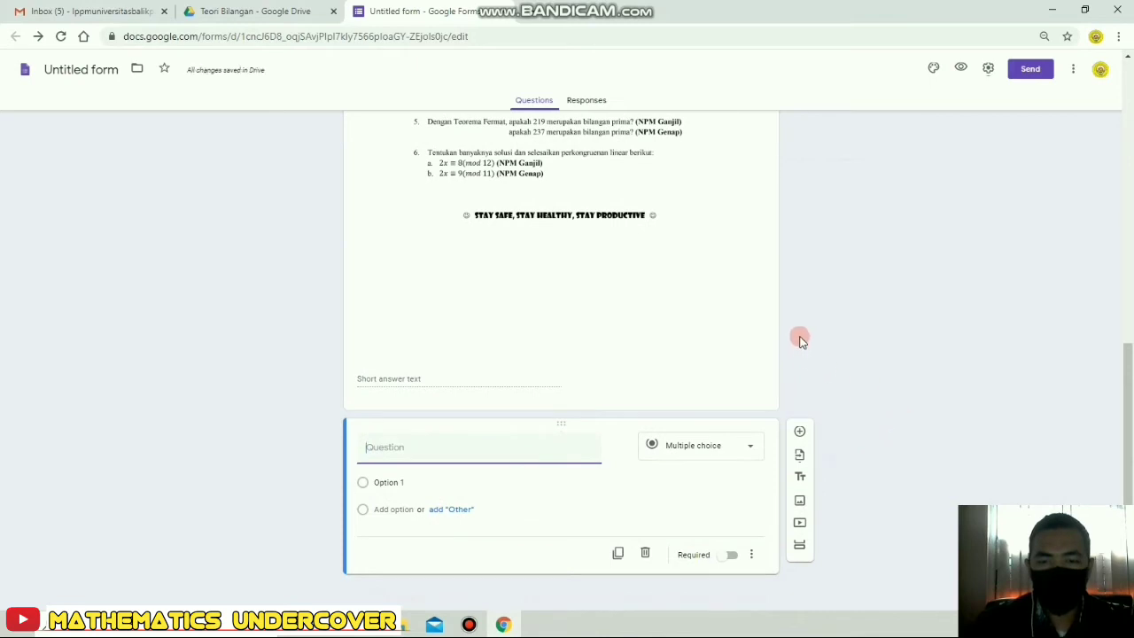
{"action": "left_click", "coordinate": [750, 450]}
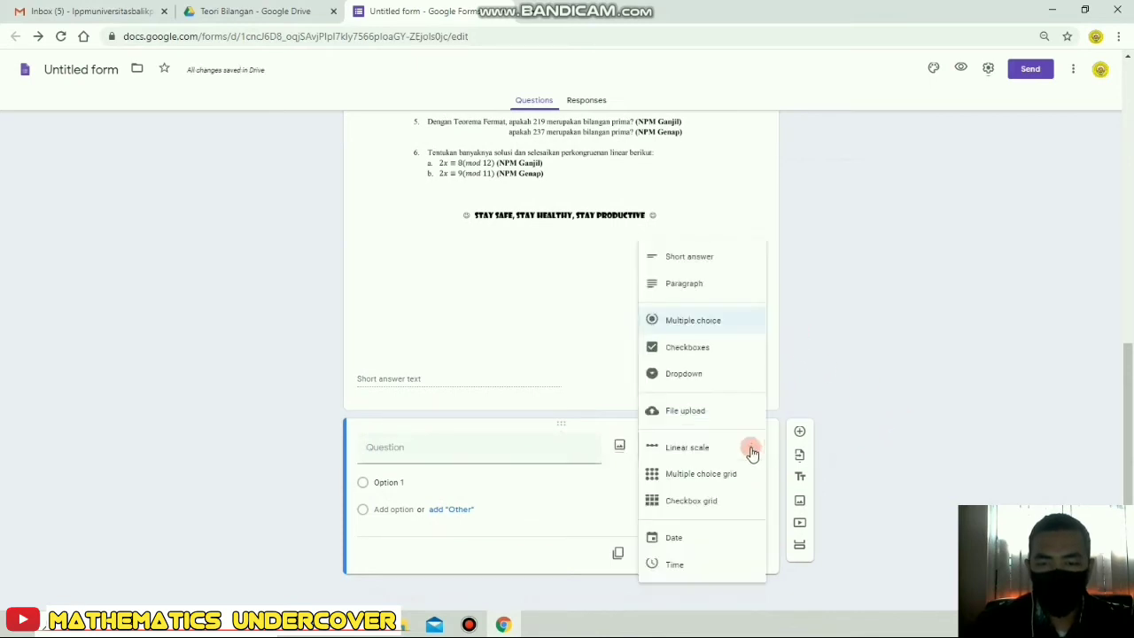
{"action": "left_click", "coordinate": [676, 413]}
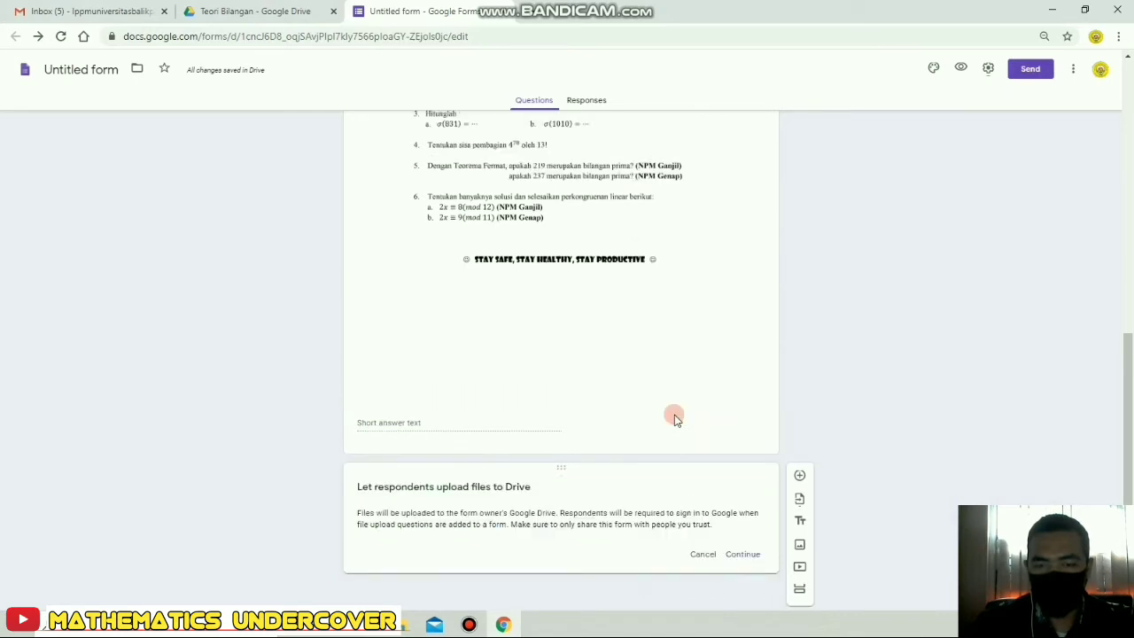
{"action": "left_click", "coordinate": [743, 554]}
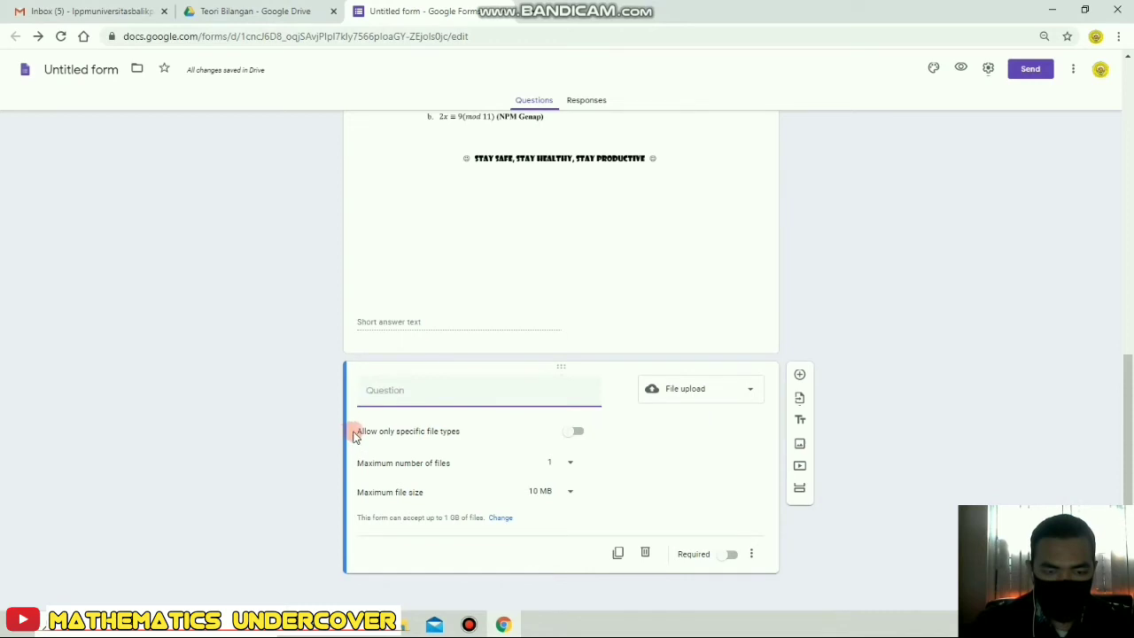
Restrict the upload question to specific file types: Document, PDF and Image.
{"action": "left_click_drag", "start_coordinate": [359, 432], "coordinate": [532, 438]}
{"action": "left_click", "coordinate": [571, 432]}
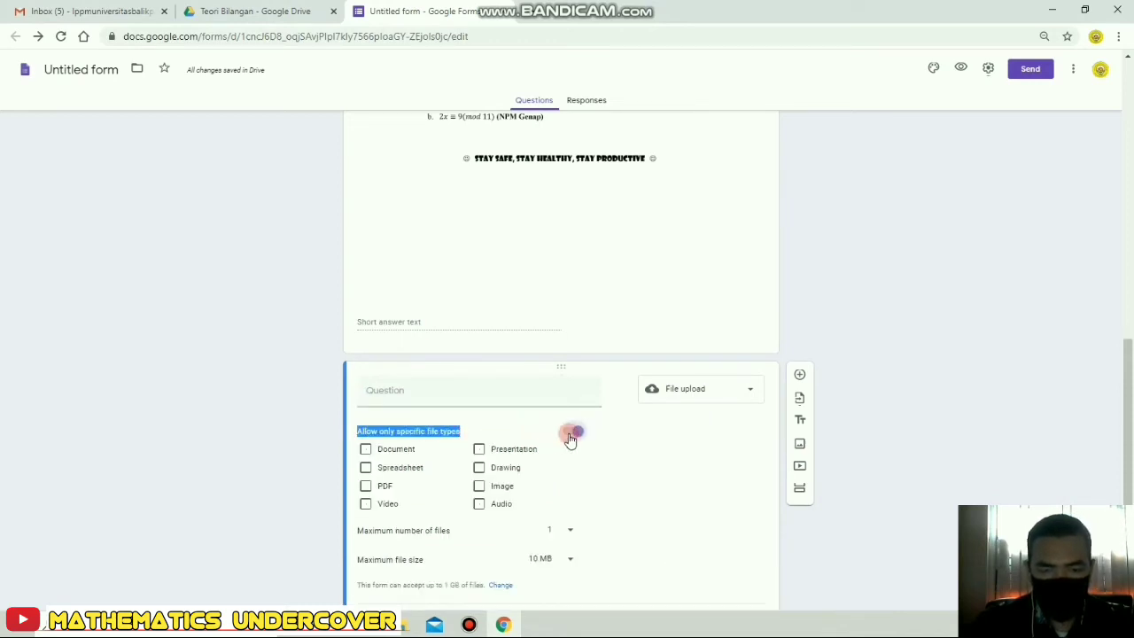
{"action": "left_click", "coordinate": [366, 450]}
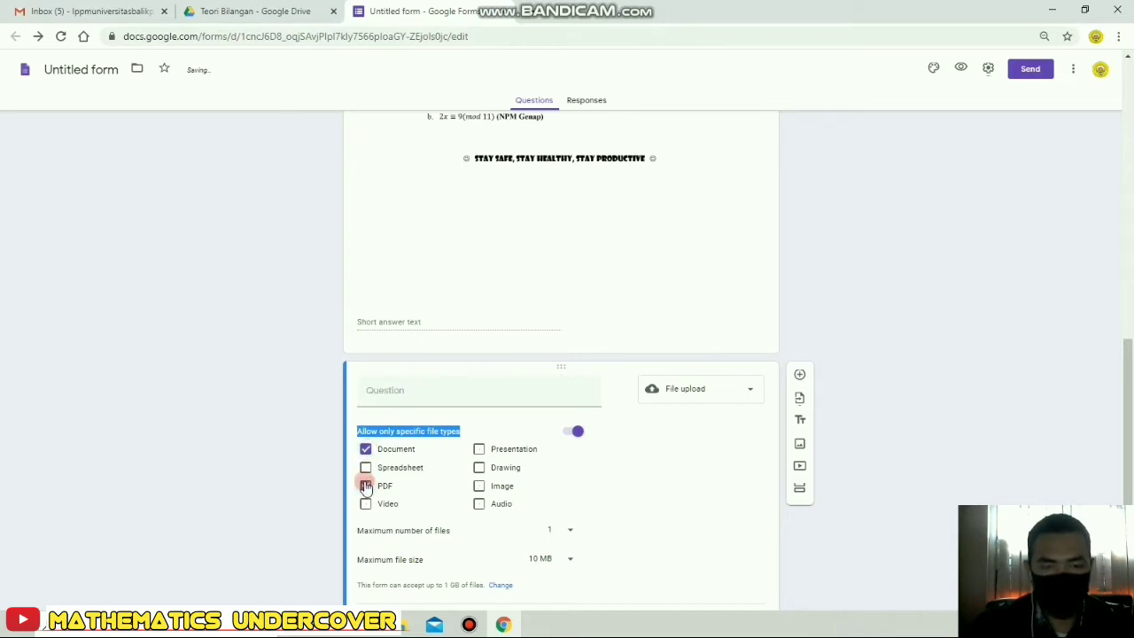
{"action": "left_click", "coordinate": [366, 486]}
{"action": "left_click", "coordinate": [479, 486]}
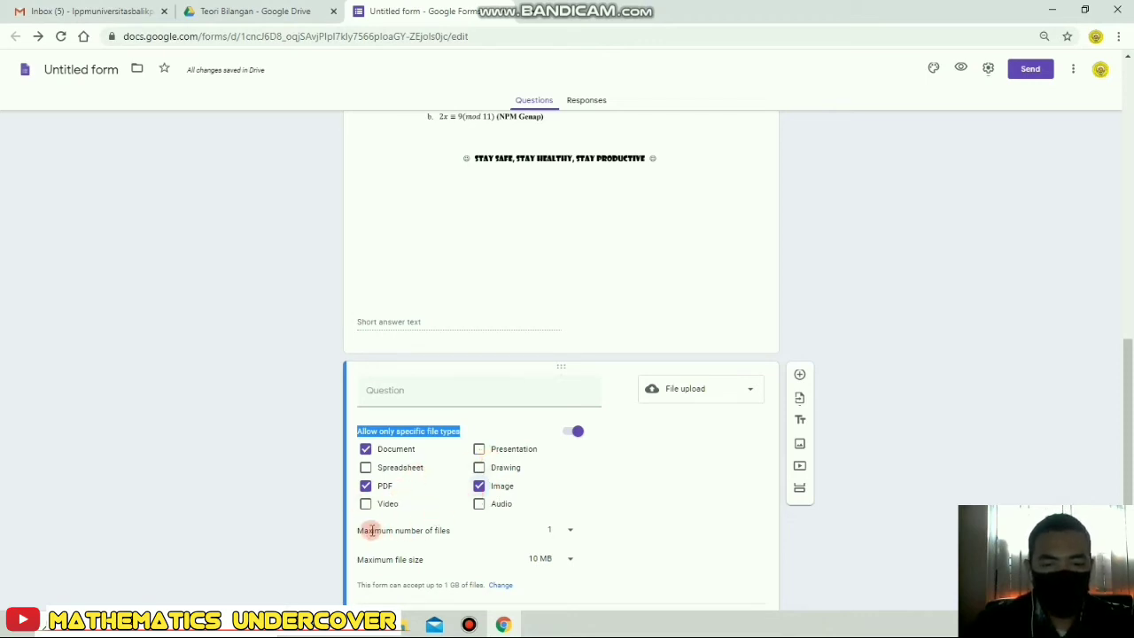
Set the upload question's maximum number of files to 10.
{"action": "left_click_drag", "start_coordinate": [356, 530], "coordinate": [455, 533]}
{"action": "left_click", "coordinate": [570, 532]}
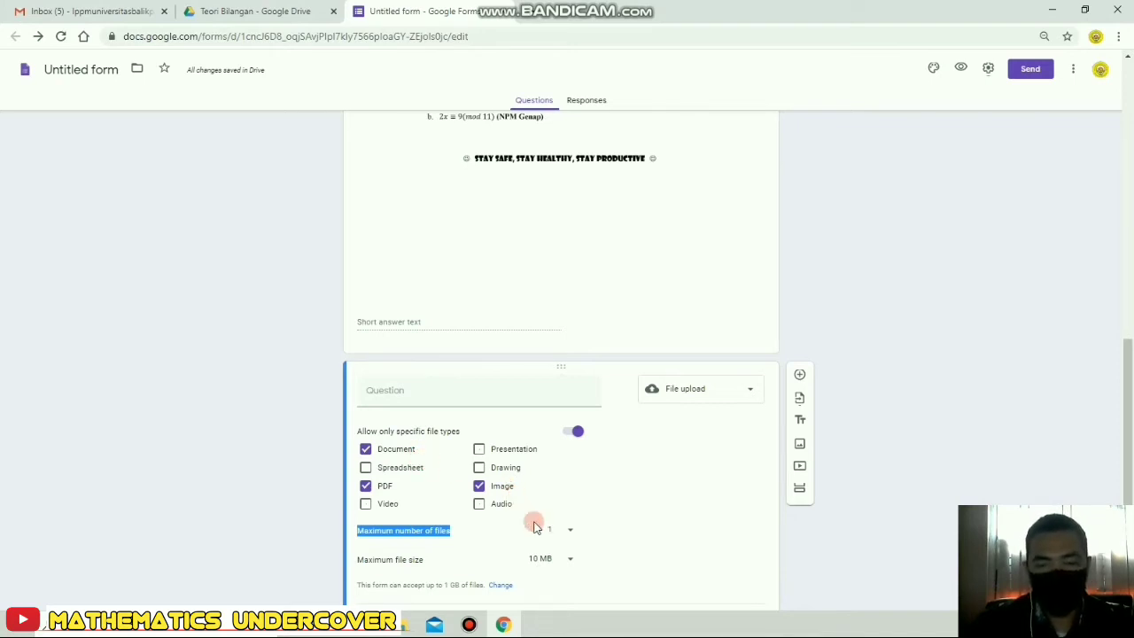
{"action": "left_click", "coordinate": [570, 533]}
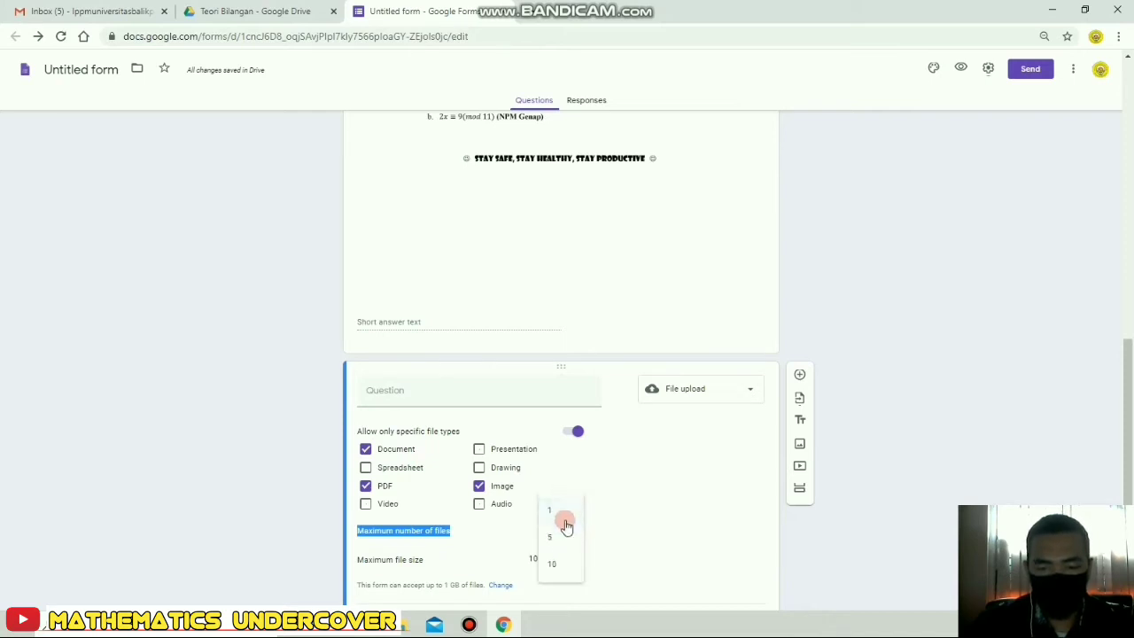
{"action": "left_click", "coordinate": [562, 561]}
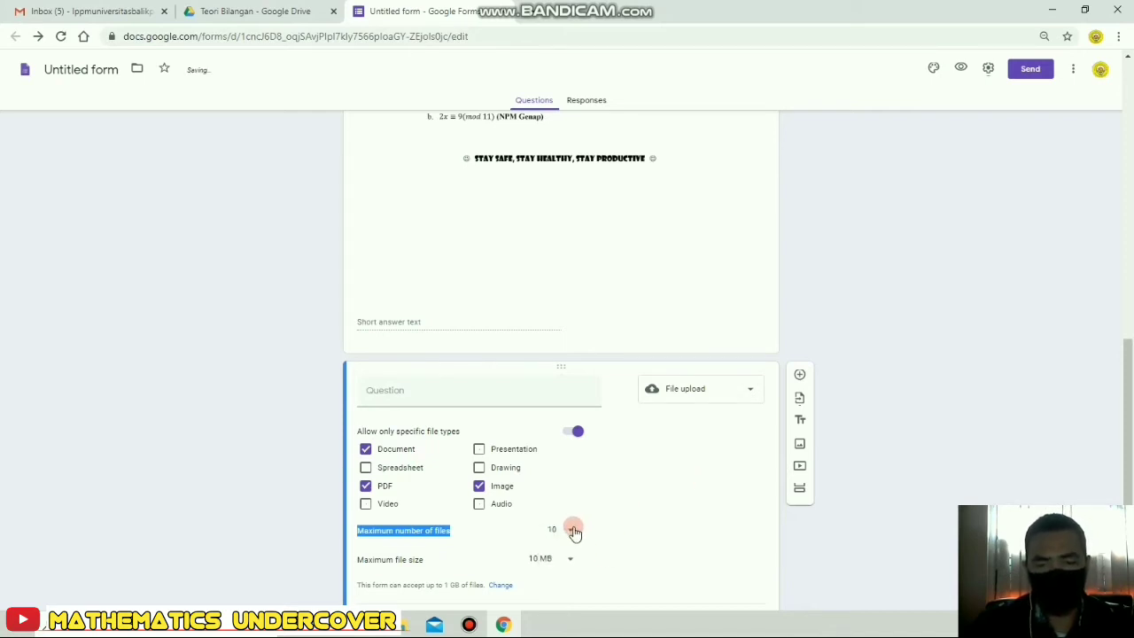
Choose 10 MB as the maximum file size and make the file upload question required.
{"action": "scroll", "coordinate": [676, 505], "scroll_direction": "down", "scroll_amount": 1}
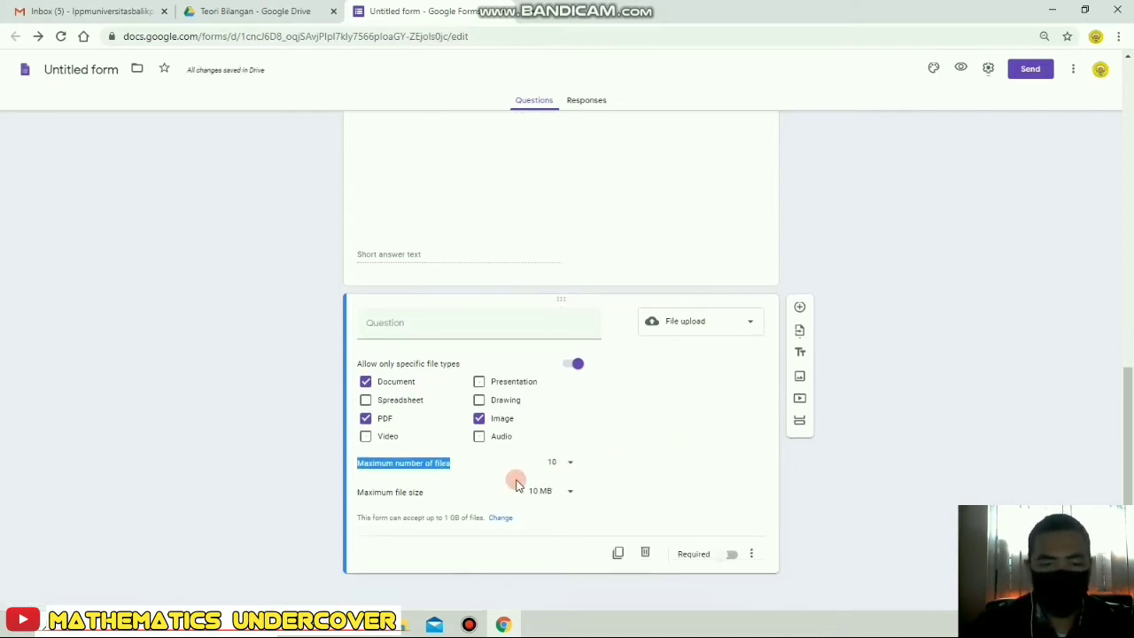
{"action": "left_click", "coordinate": [569, 495]}
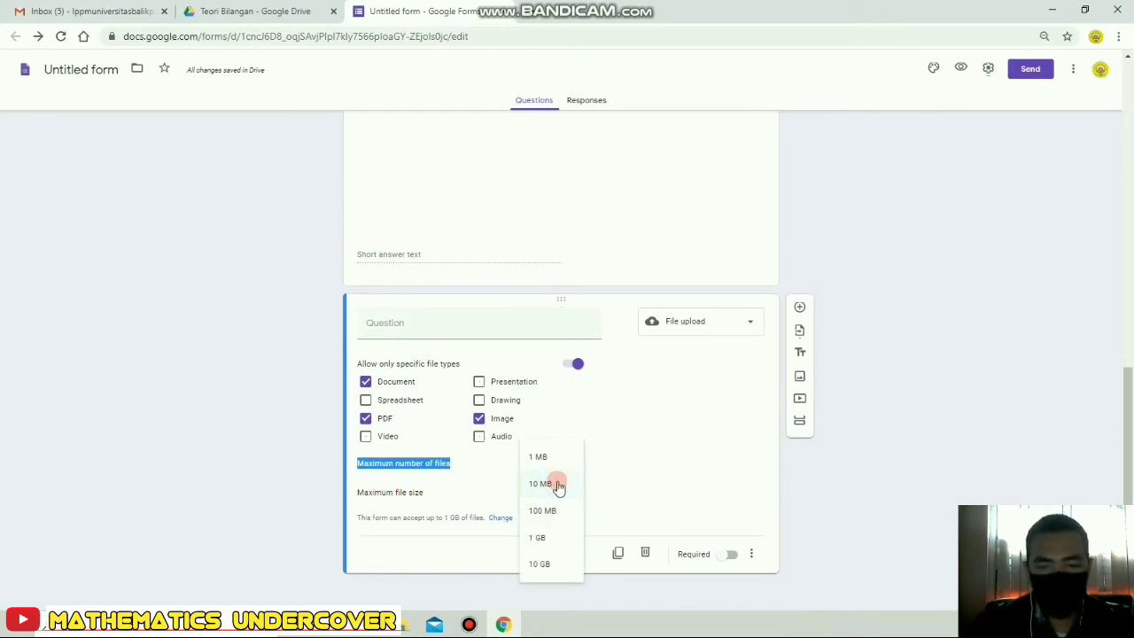
{"action": "left_click", "coordinate": [557, 484]}
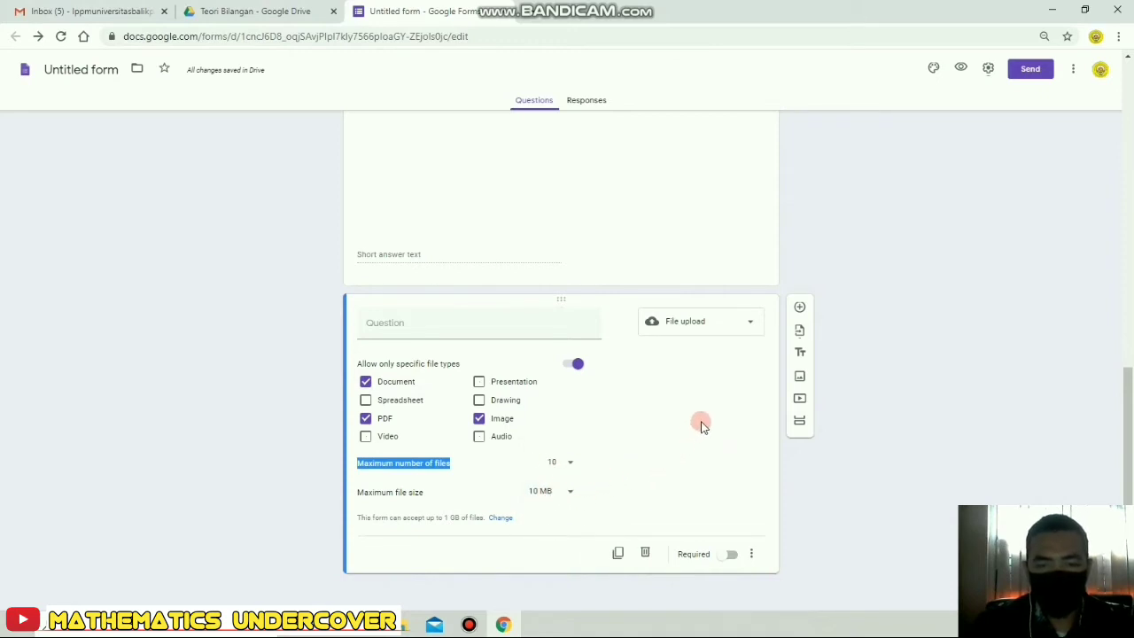
{"action": "left_click", "coordinate": [727, 556]}
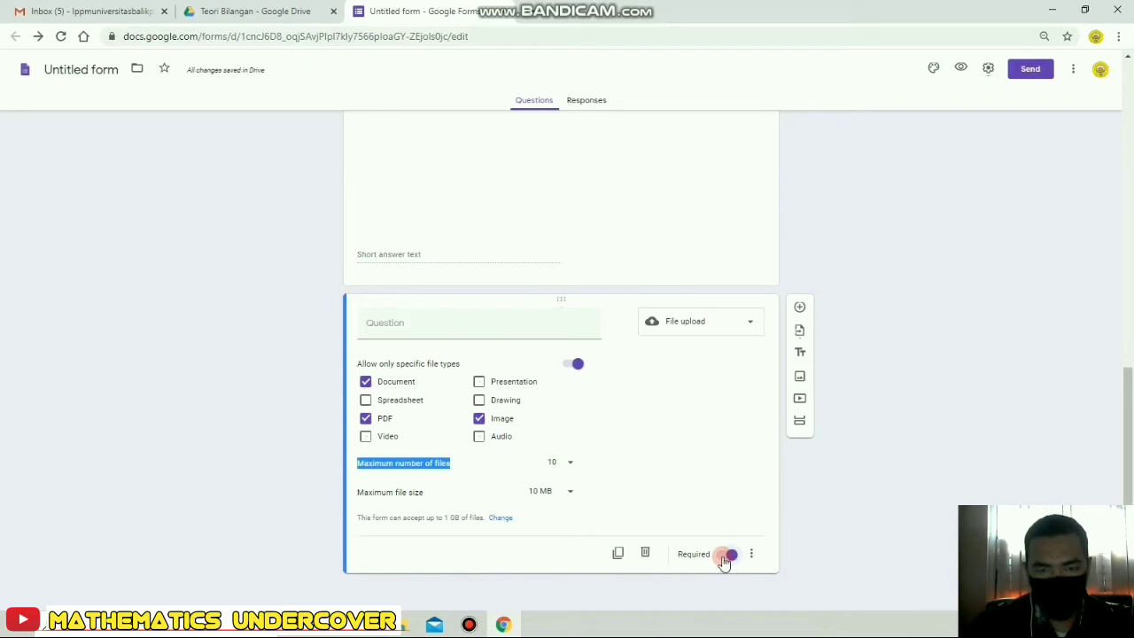
Rename the untitled form file to match its heading, "UAS Teori Bilangan".
{"action": "scroll", "coordinate": [924, 469], "scroll_direction": "up", "scroll_amount": 10}
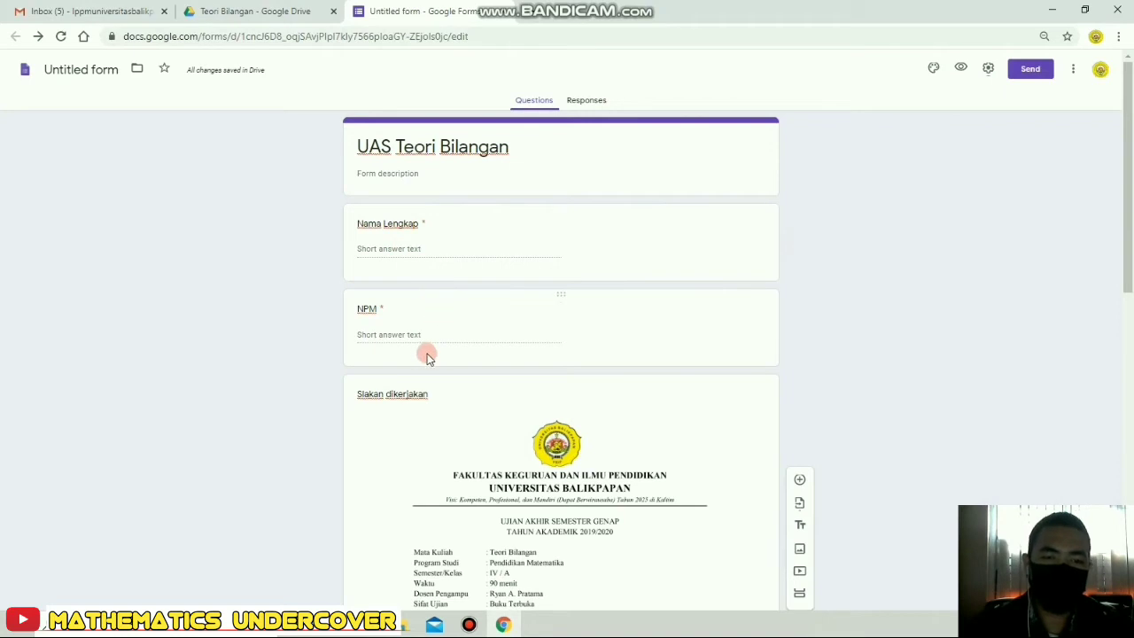
{"action": "scroll", "coordinate": [577, 349], "scroll_direction": "down", "scroll_amount": 3}
{"action": "scroll", "coordinate": [574, 348], "scroll_direction": "down", "scroll_amount": 3}
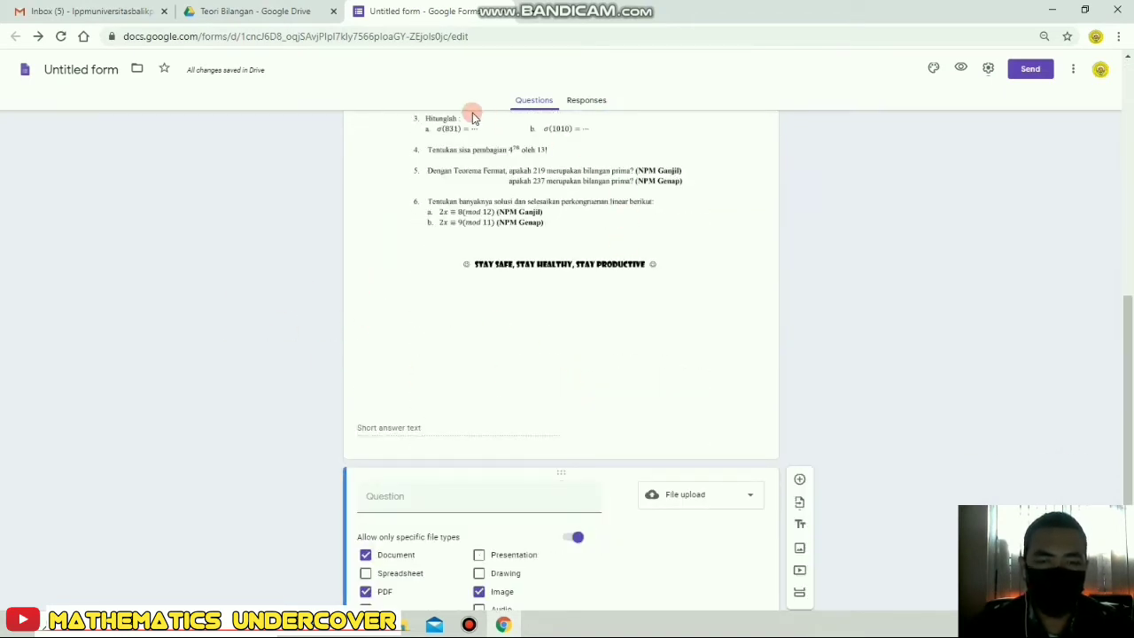
{"action": "scroll", "coordinate": [625, 479], "scroll_direction": "down", "scroll_amount": 2}
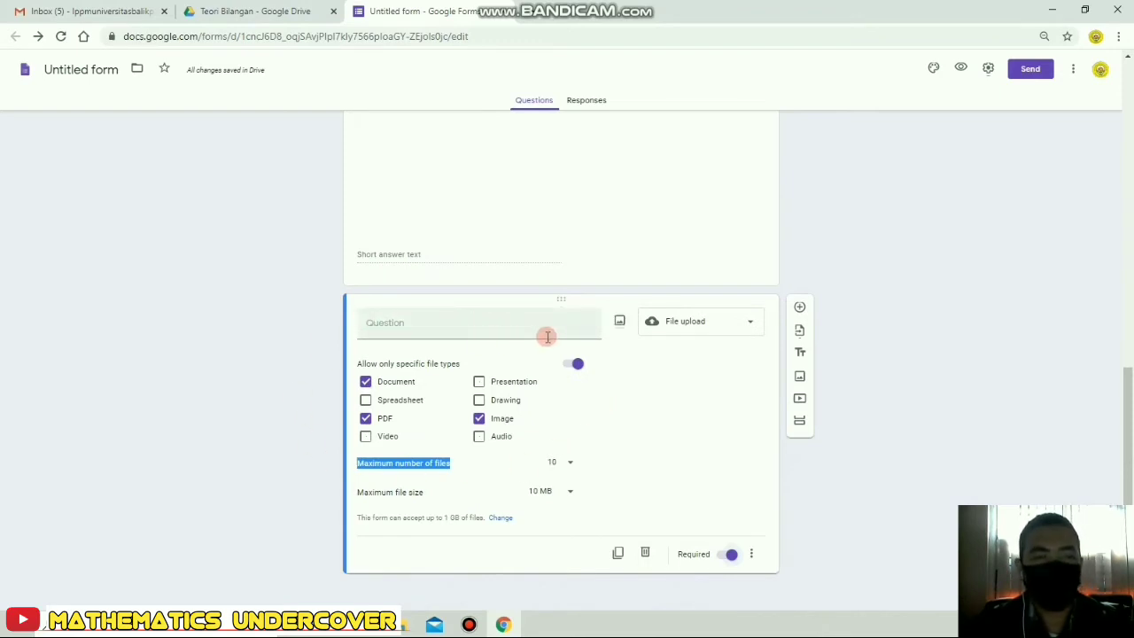
{"action": "scroll", "coordinate": [547, 337], "scroll_direction": "up", "scroll_amount": 10}
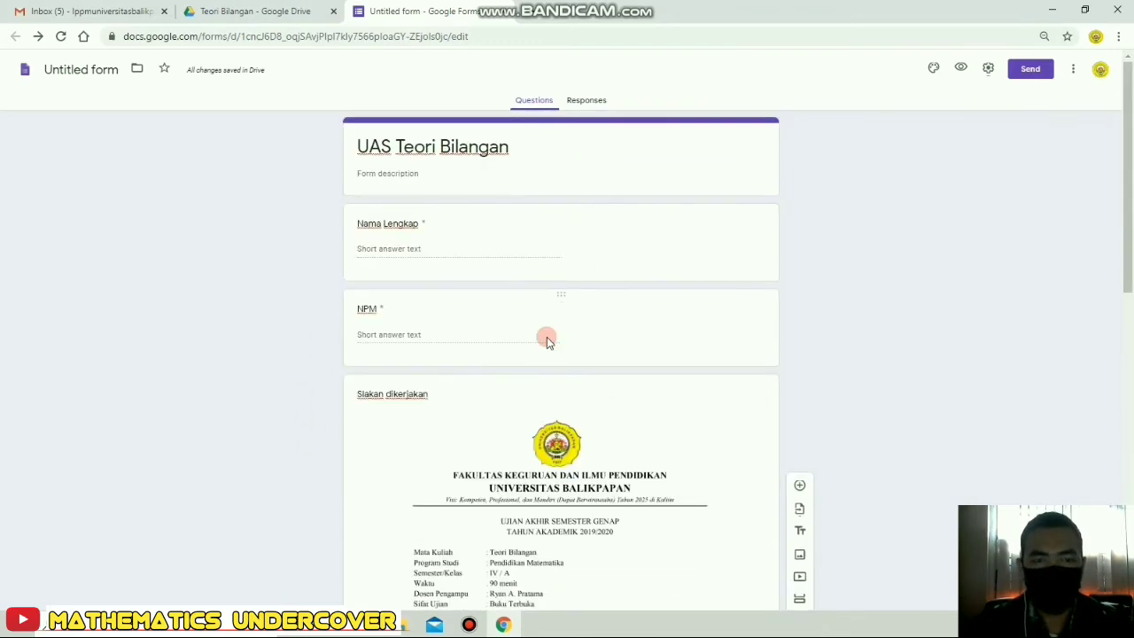
{"action": "left_click", "coordinate": [106, 69]}
{"action": "left_click", "coordinate": [147, 195]}
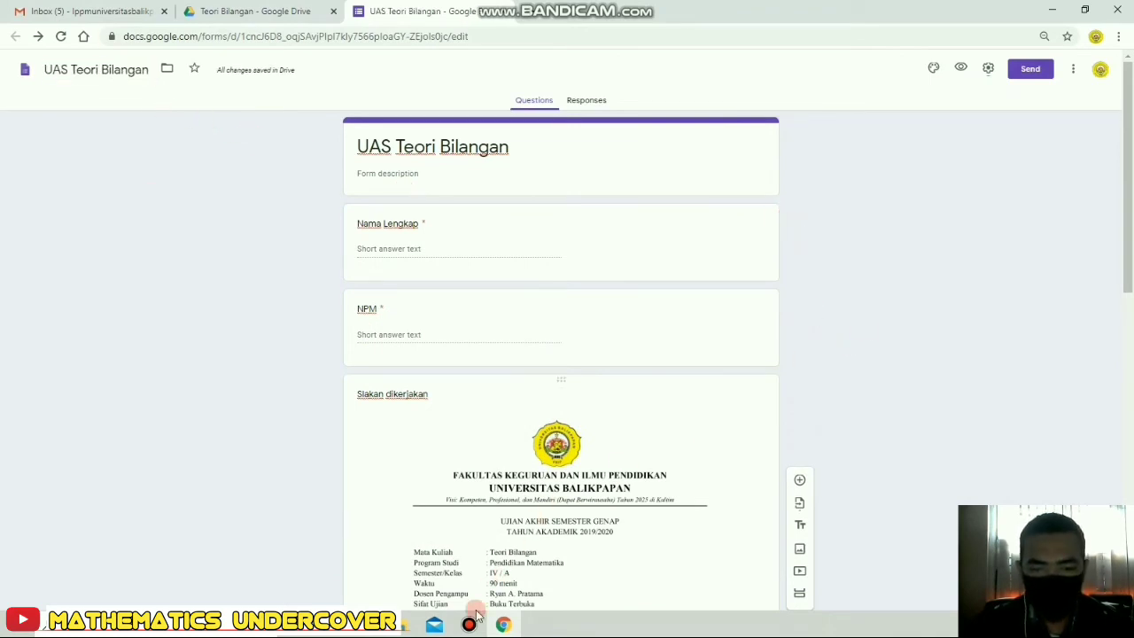
Review the file upload question's settings and the exam sheet question with its title.
{"action": "scroll", "coordinate": [866, 335], "scroll_direction": "down", "scroll_amount": 3}
{"action": "scroll", "coordinate": [867, 338], "scroll_direction": "down", "scroll_amount": 7}
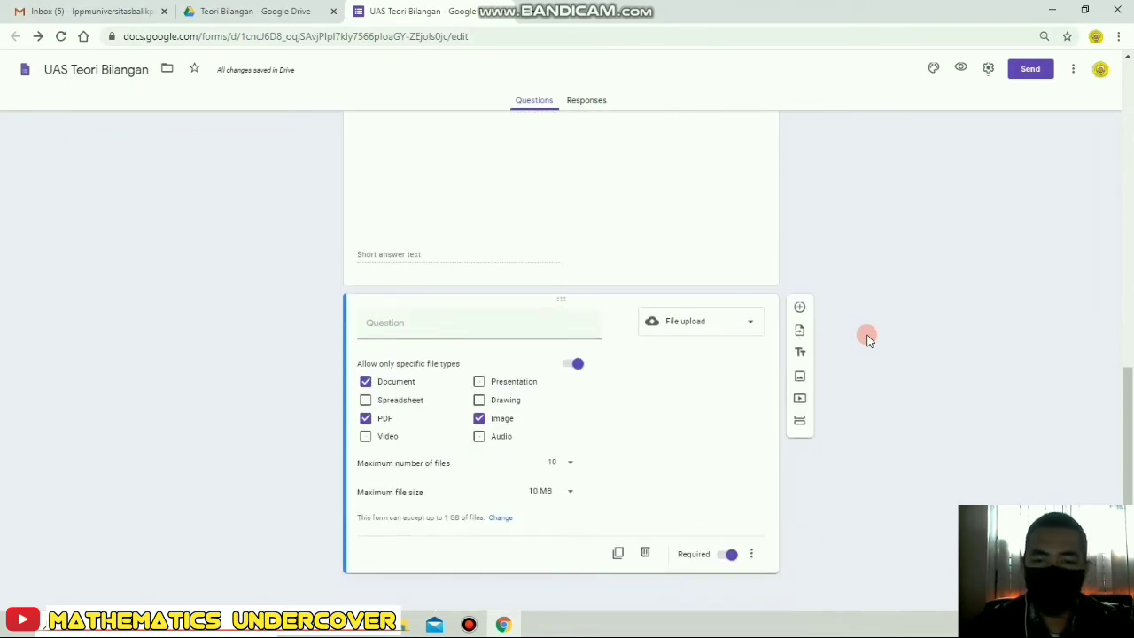
{"action": "scroll", "coordinate": [868, 338], "scroll_direction": "up", "scroll_amount": 6}
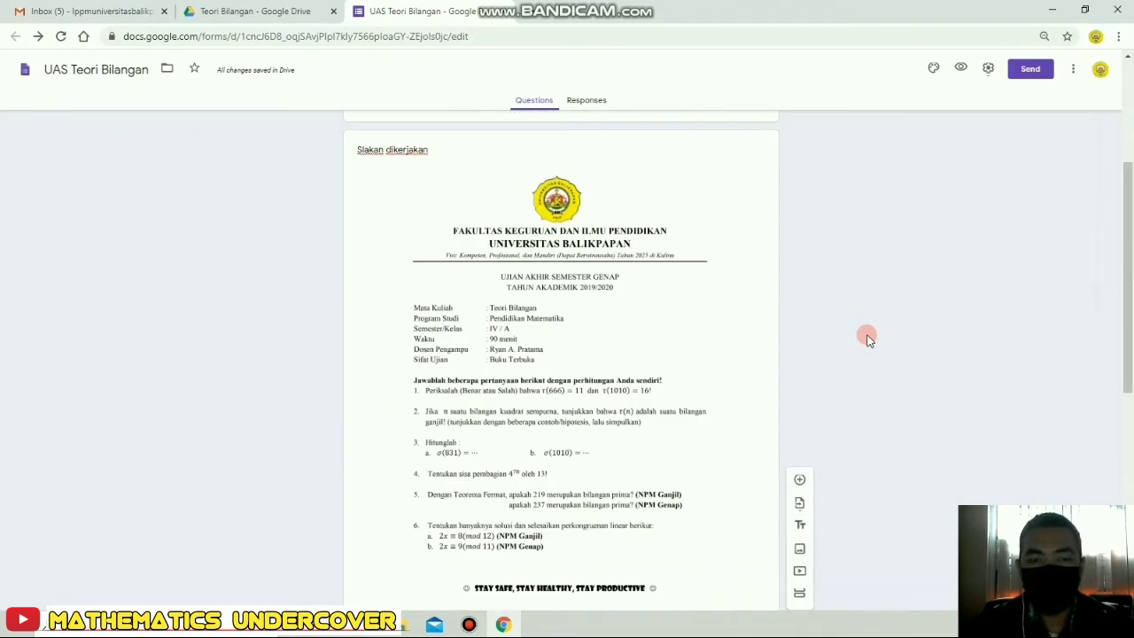
{"action": "scroll", "coordinate": [867, 338], "scroll_direction": "up", "scroll_amount": 2}
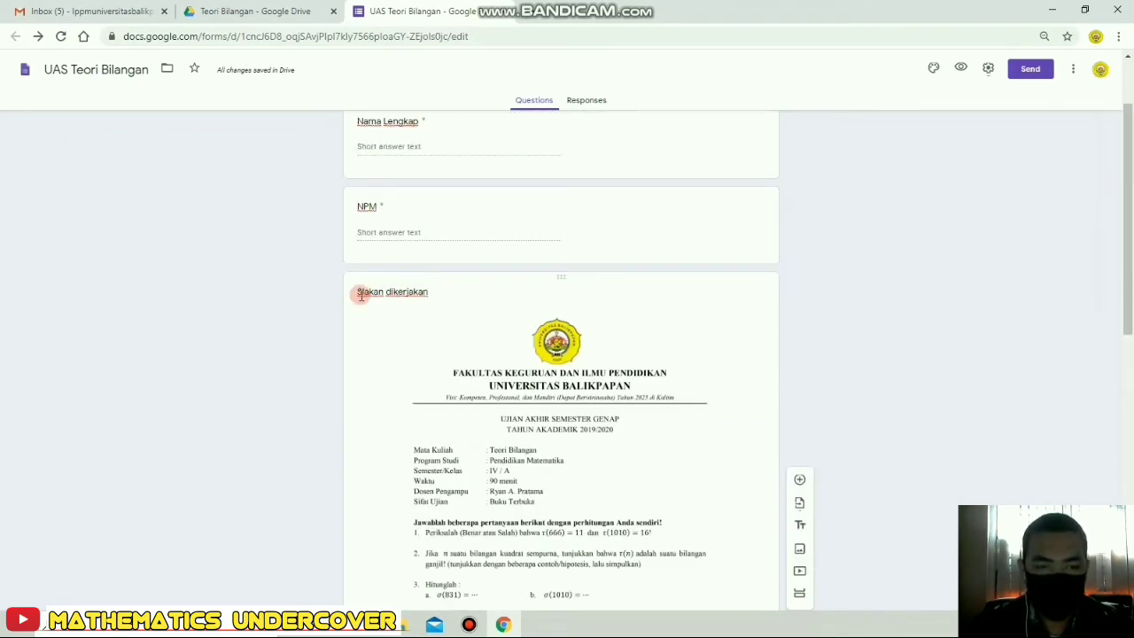
Correct the spelling of the exam sheet question's title to "Silakan dikerjakan".
{"action": "left_click", "coordinate": [397, 280]}
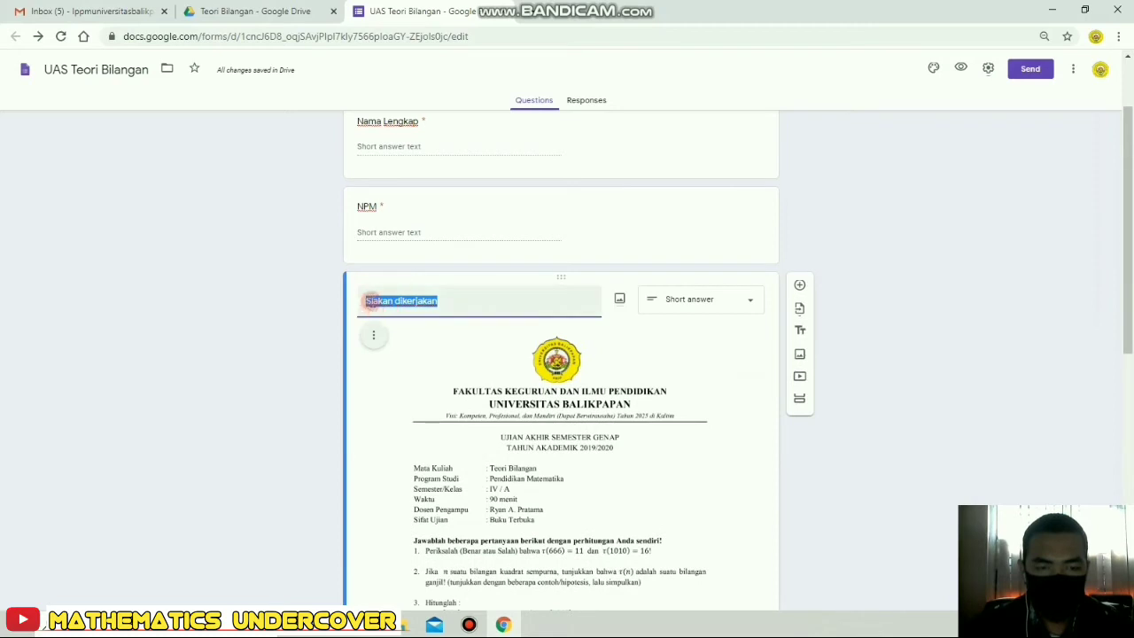
{"action": "left_click", "coordinate": [370, 301]}
{"action": "type", "text": "i"}
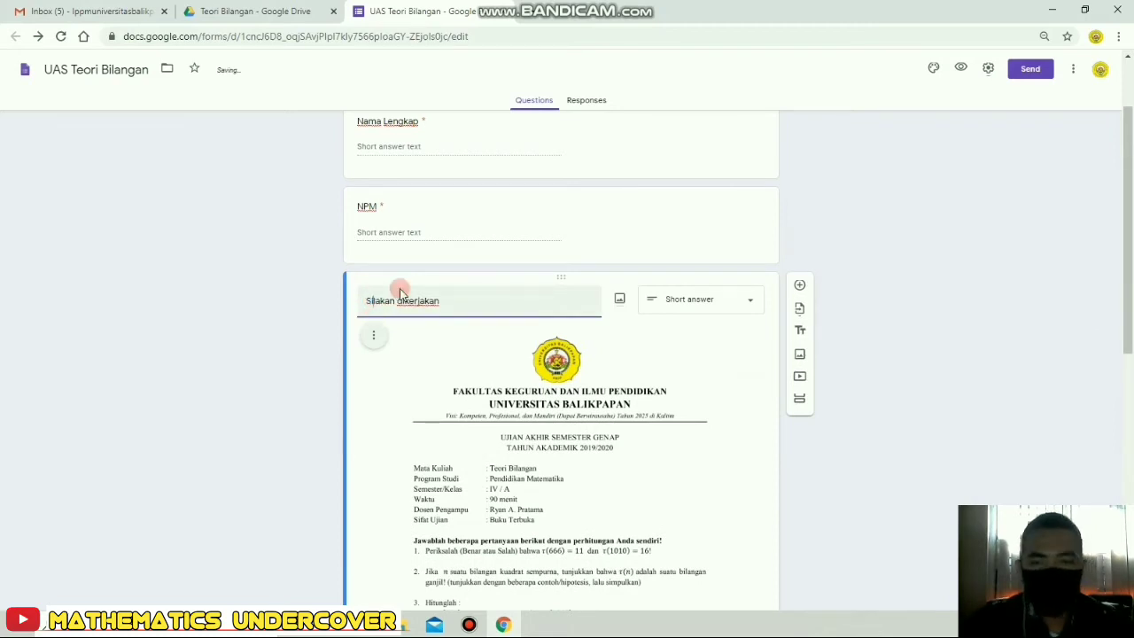
{"action": "left_click", "coordinate": [1018, 283]}
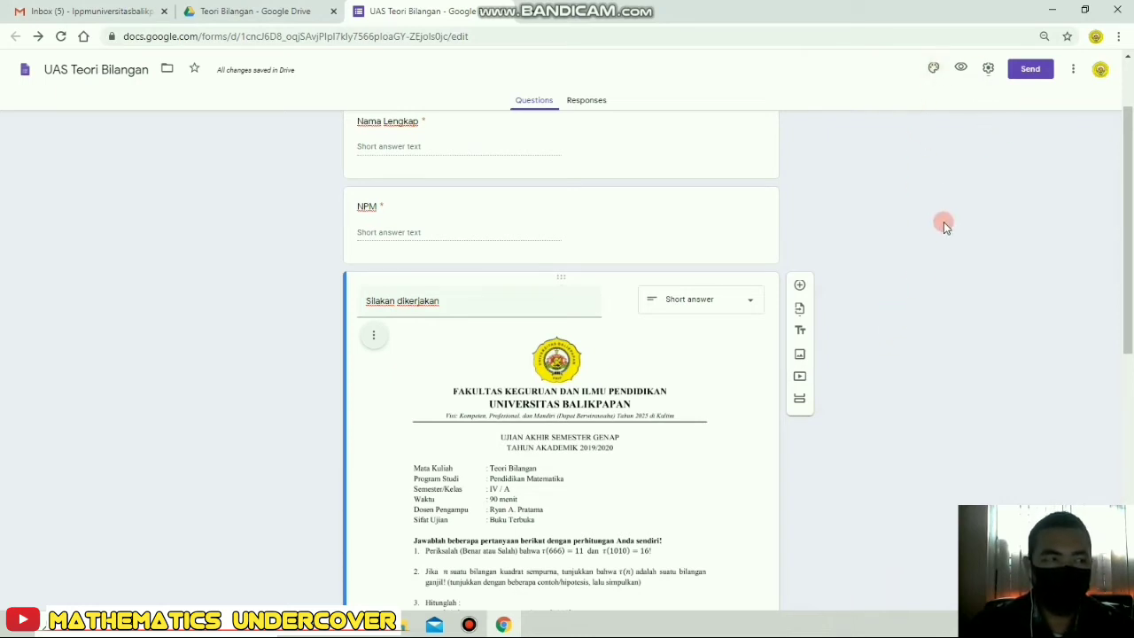
Browse the add-ons available for Forms and bring up the formLimiter details page.
{"action": "left_click", "coordinate": [1073, 71]}
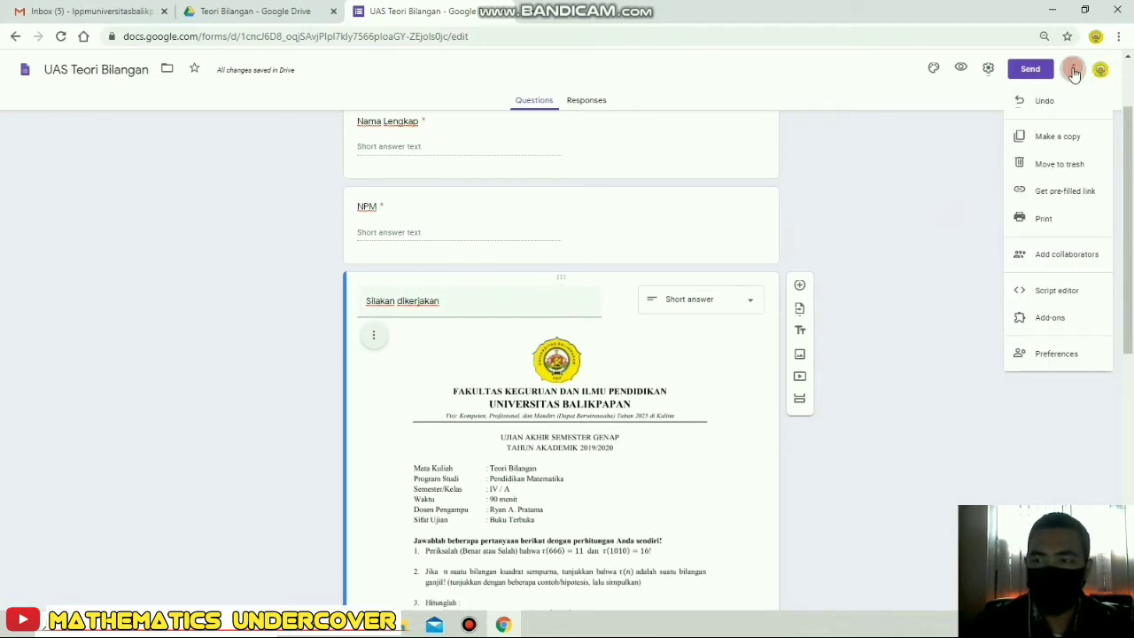
{"action": "left_click", "coordinate": [1054, 320]}
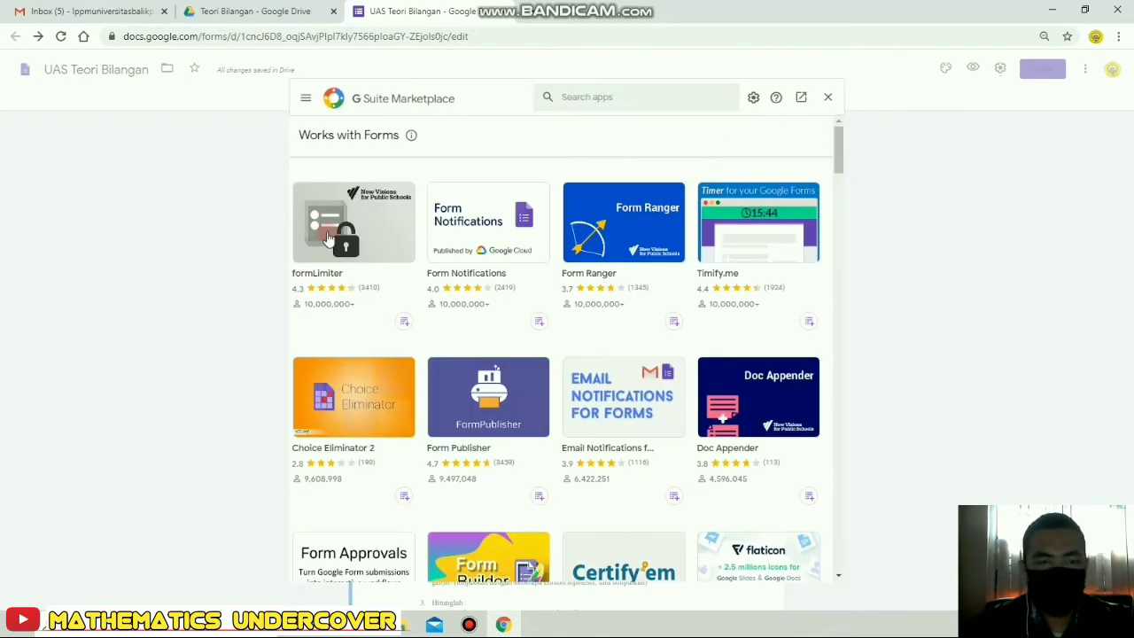
{"action": "left_click", "coordinate": [298, 282]}
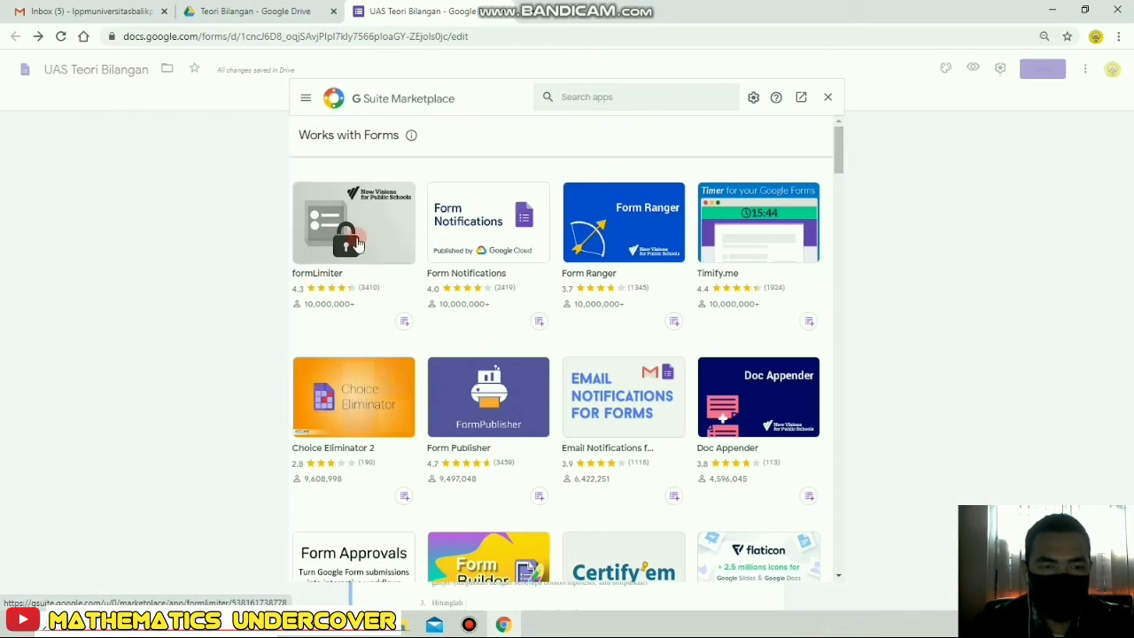
{"action": "left_click", "coordinate": [357, 243]}
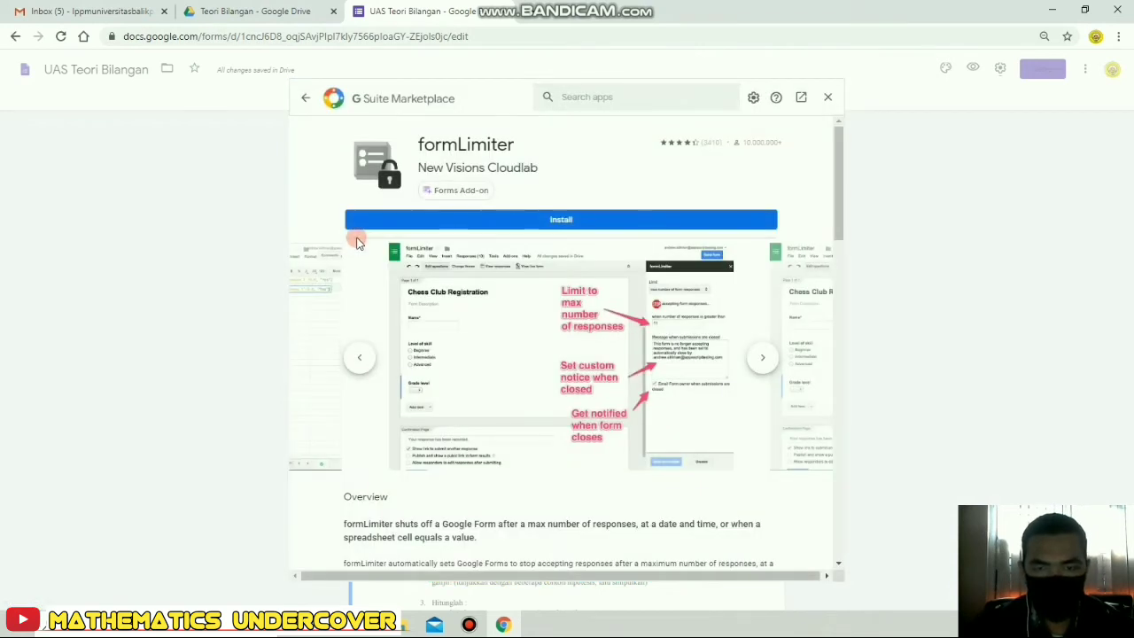
Install the formLimiter add-on, granting it the requested permissions with the existing Google account.
{"action": "left_click", "coordinate": [555, 221]}
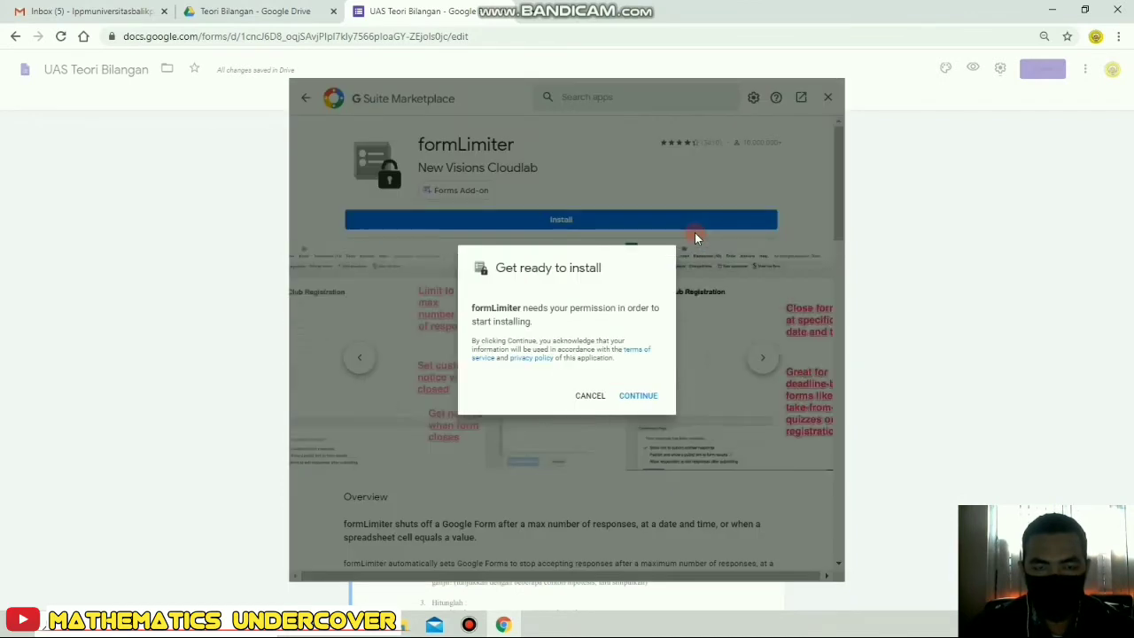
{"action": "left_click", "coordinate": [636, 396]}
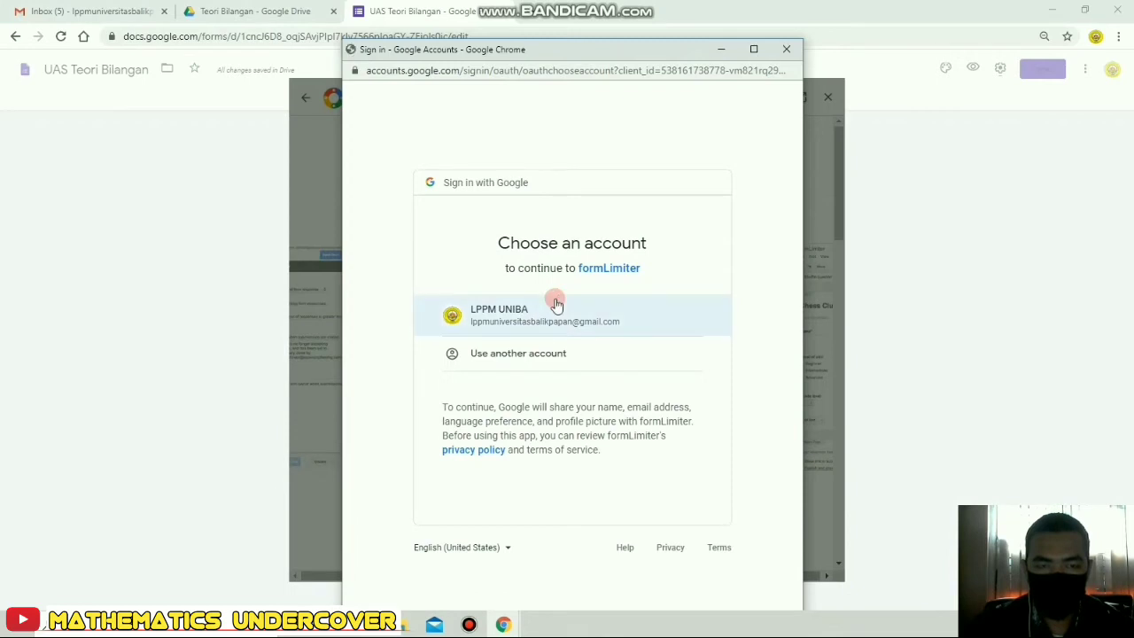
{"action": "left_click", "coordinate": [502, 317]}
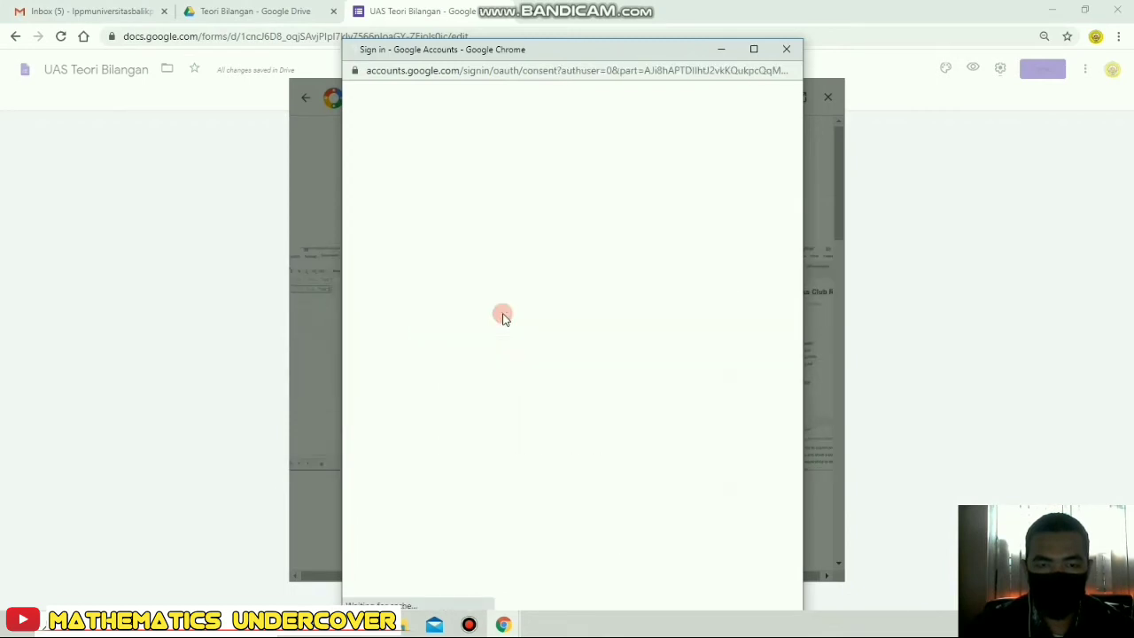
{"action": "scroll", "coordinate": [674, 306], "scroll_direction": "down", "scroll_amount": 3}
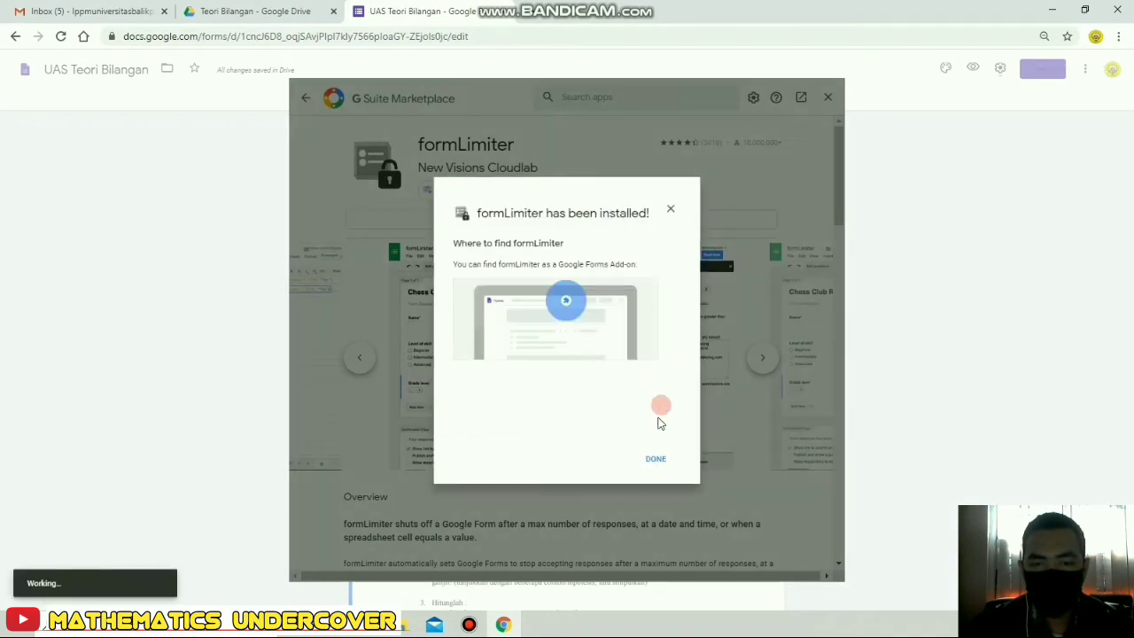
{"action": "left_click", "coordinate": [654, 460]}
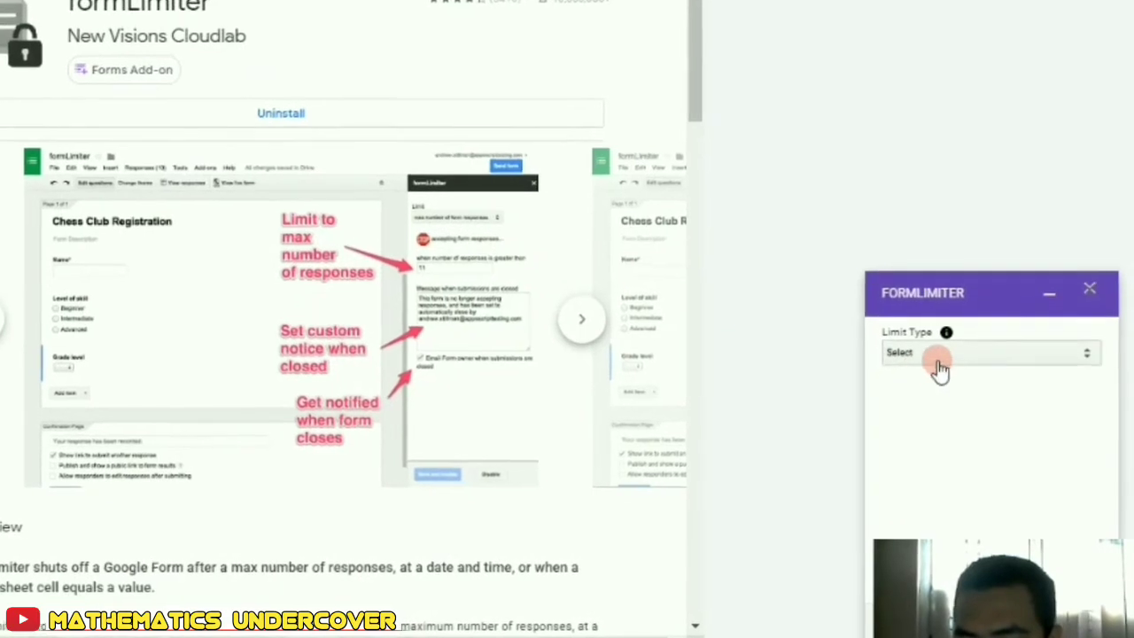
Set formLimiter's limit type to date and time and choose 07/16/2020 as the due date.
{"action": "left_click", "coordinate": [988, 350]}
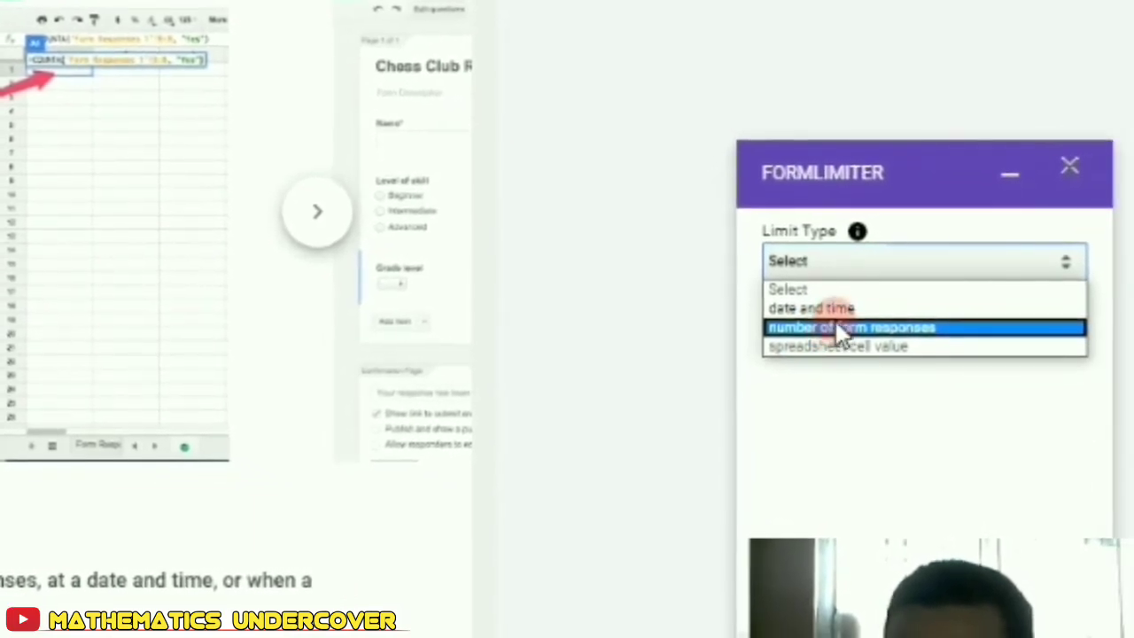
{"action": "left_click", "coordinate": [836, 309]}
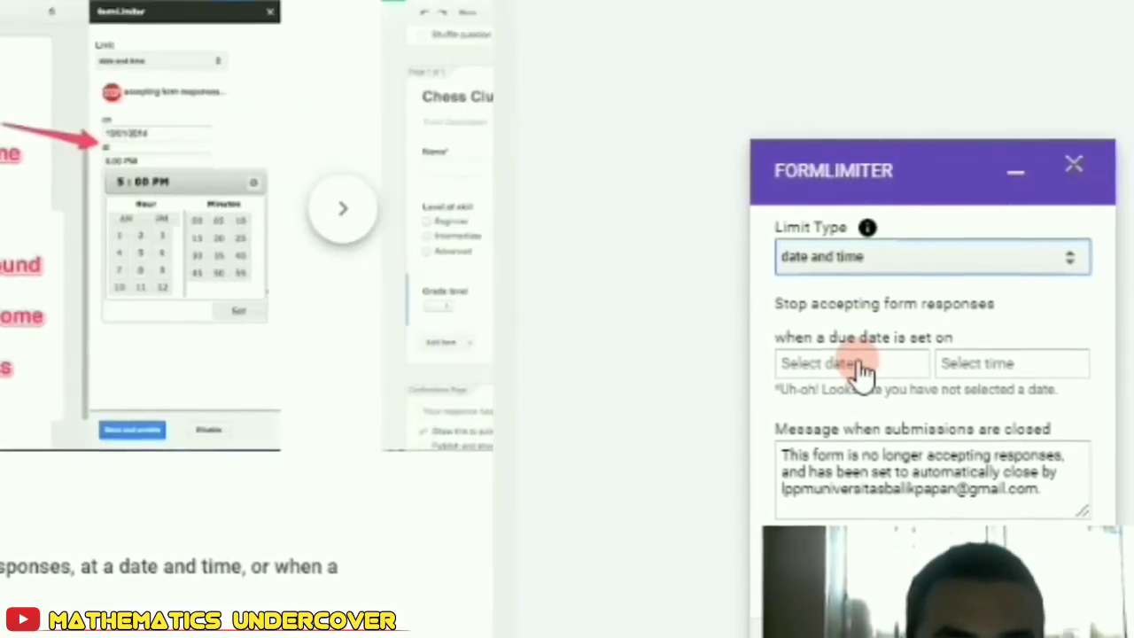
{"action": "left_click", "coordinate": [864, 365]}
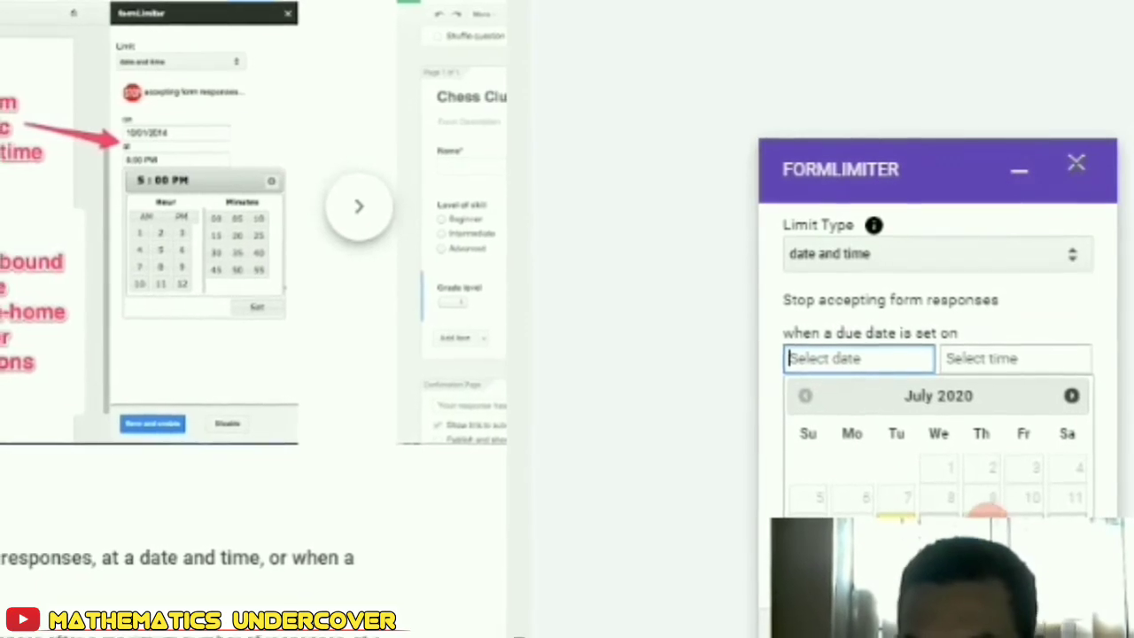
{"action": "left_click", "coordinate": [988, 527]}
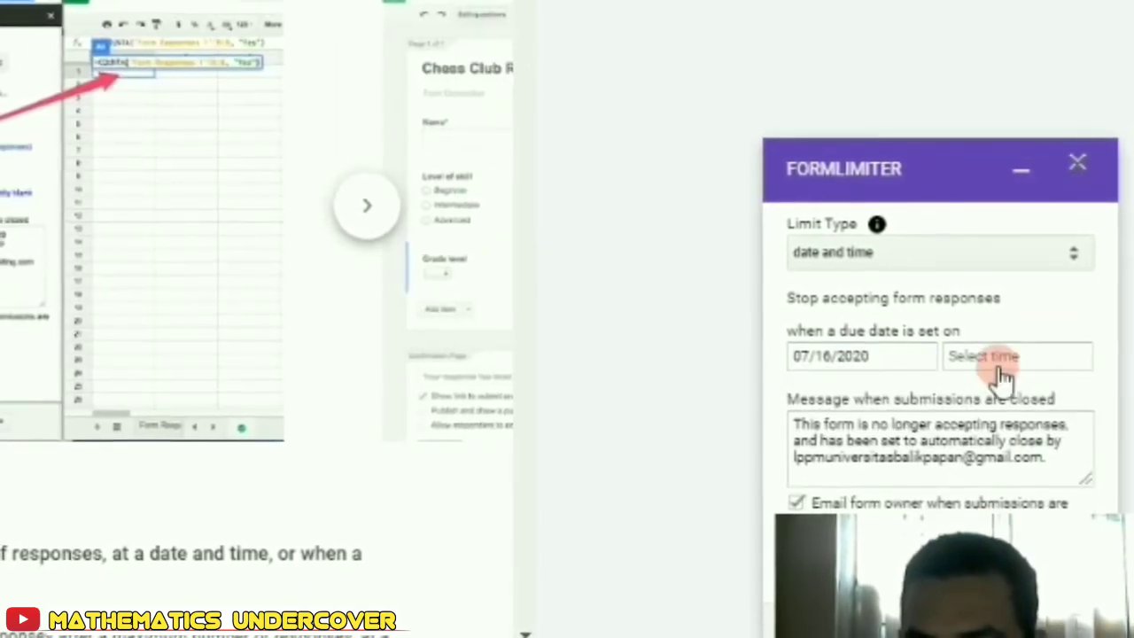
Set the due time at which the form stops accepting responses to 11:30 AM.
{"action": "left_click", "coordinate": [995, 359]}
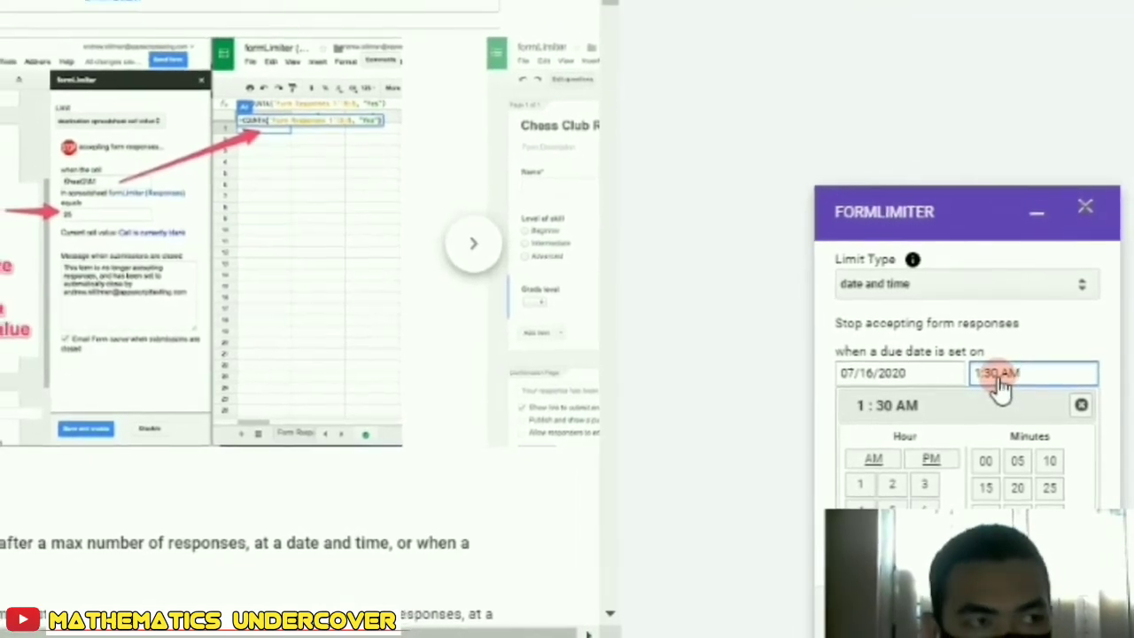
{"action": "left_click_drag", "start_coordinate": [1031, 376], "coordinate": [970, 376]}
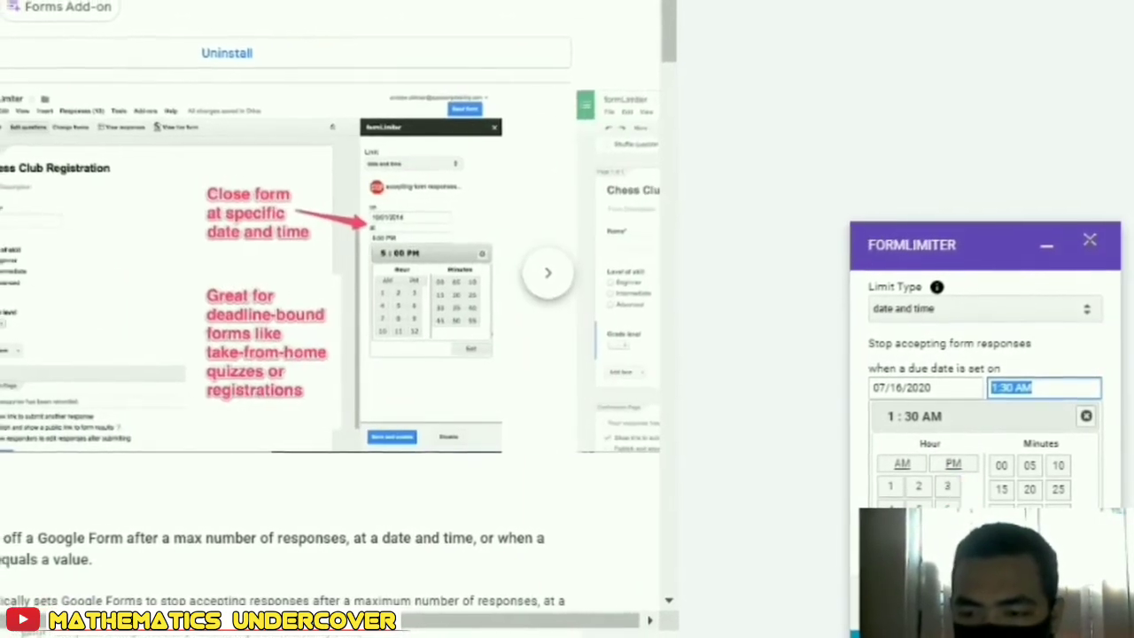
{"action": "left_click", "coordinate": [921, 553]}
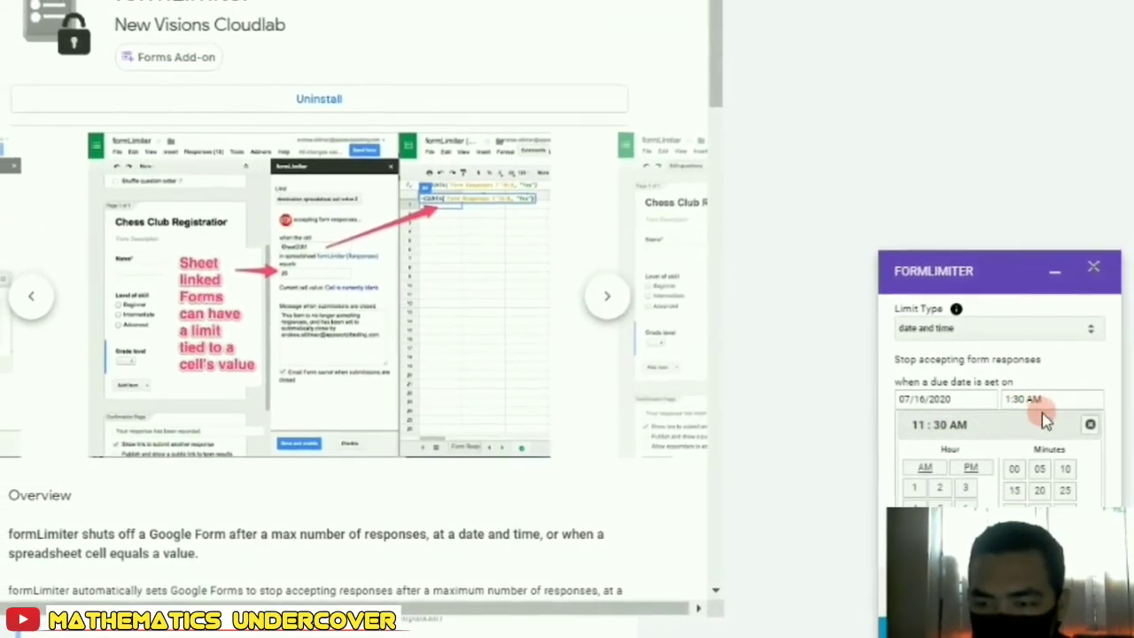
{"action": "left_click", "coordinate": [1066, 575]}
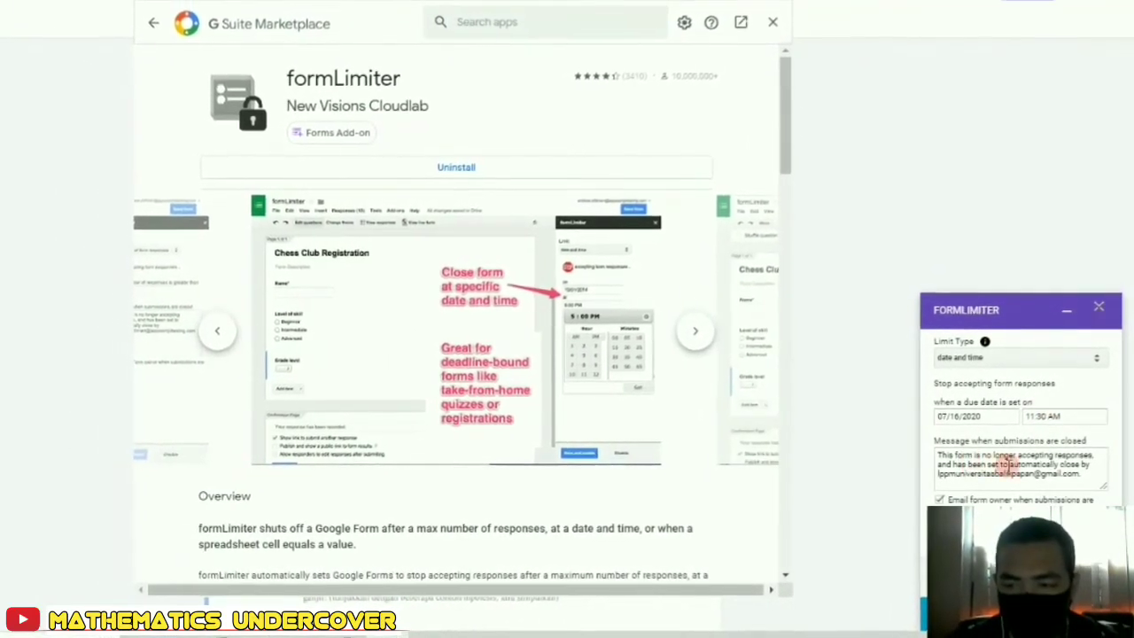
Check the closed-submissions message, save the formLimiter settings, and return to the form editor.
{"action": "triple_click", "coordinate": [1010, 476]}
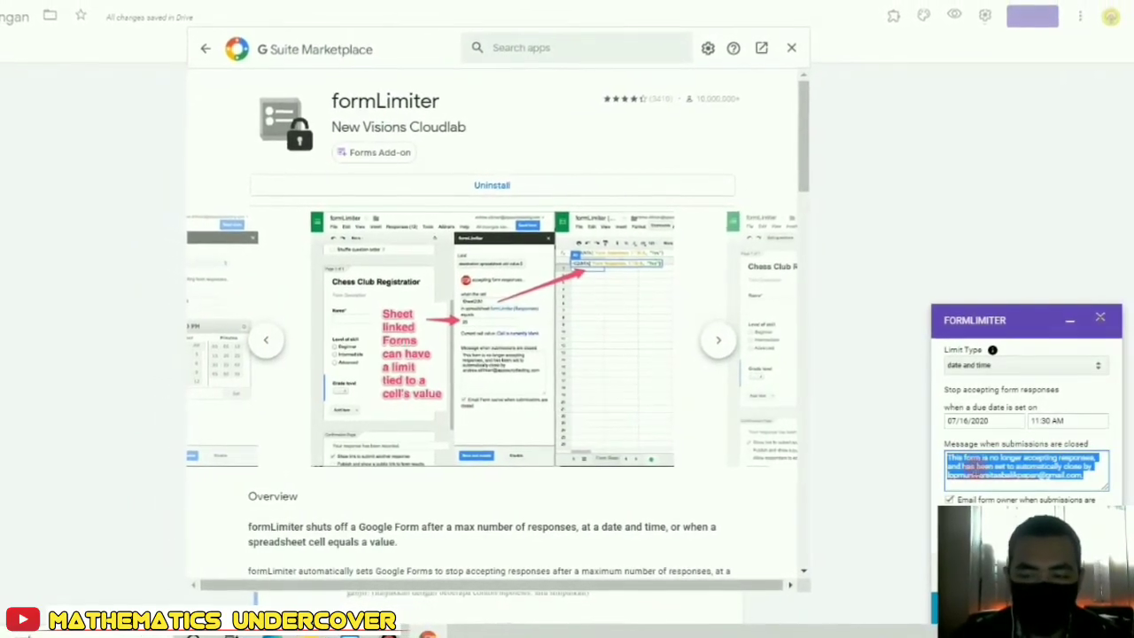
{"action": "left_click", "coordinate": [1037, 487]}
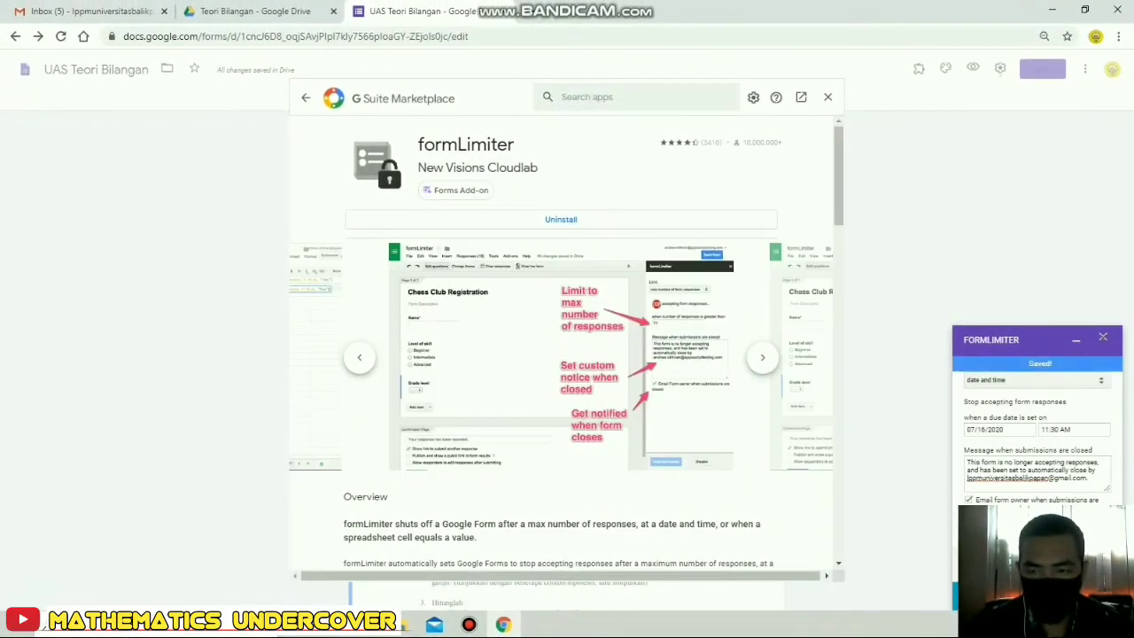
{"action": "left_click", "coordinate": [1104, 338]}
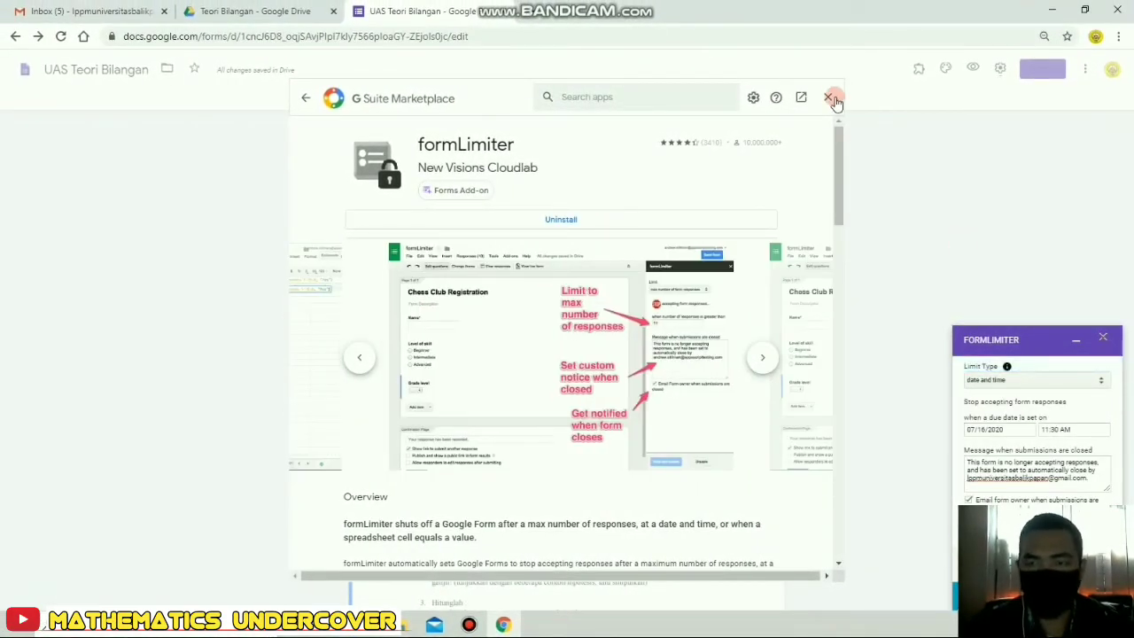
{"action": "left_click", "coordinate": [829, 97]}
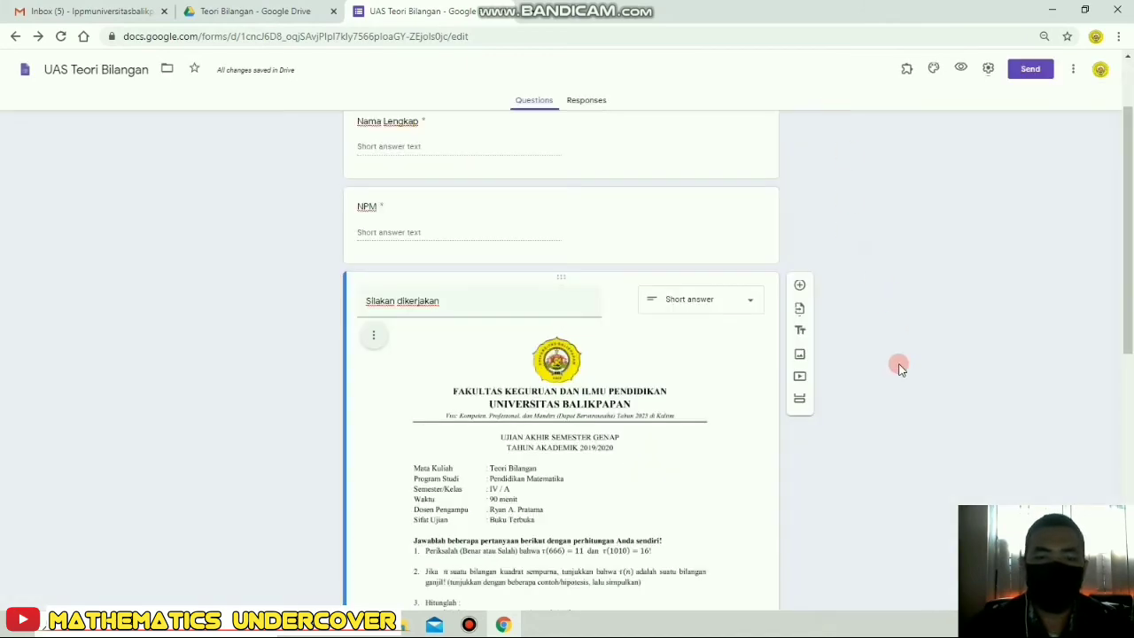
Review the form's general and presentation settings, including the confirmation message, and save them.
{"action": "scroll", "coordinate": [899, 368], "scroll_direction": "down", "scroll_amount": 8}
{"action": "scroll", "coordinate": [891, 400], "scroll_direction": "up", "scroll_amount": 10}
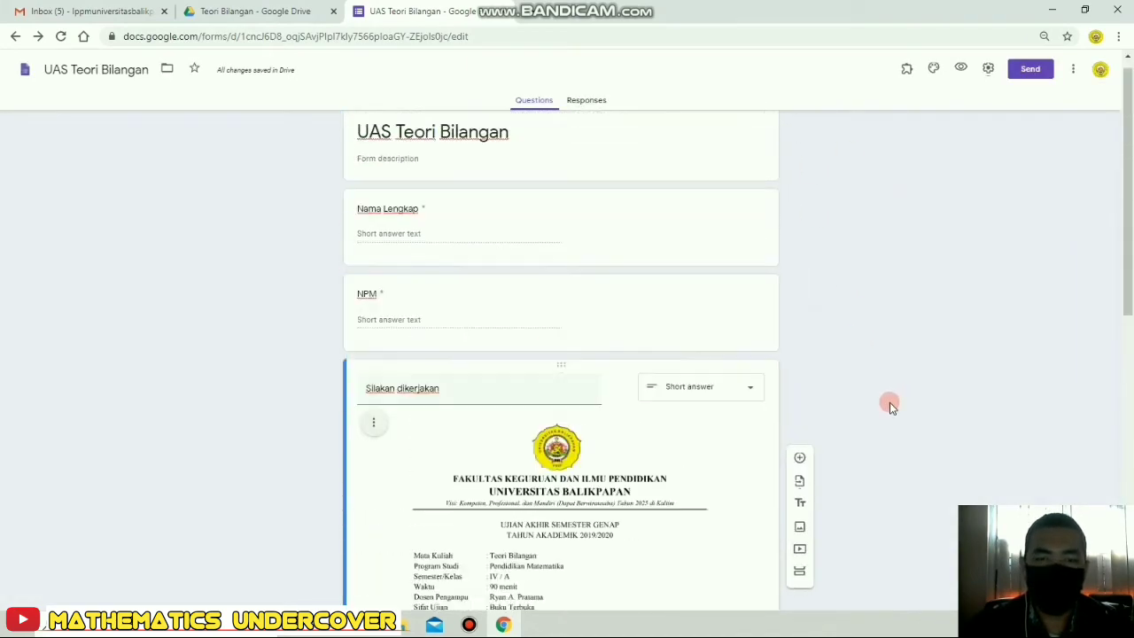
{"action": "scroll", "coordinate": [890, 402], "scroll_direction": "up", "scroll_amount": 1}
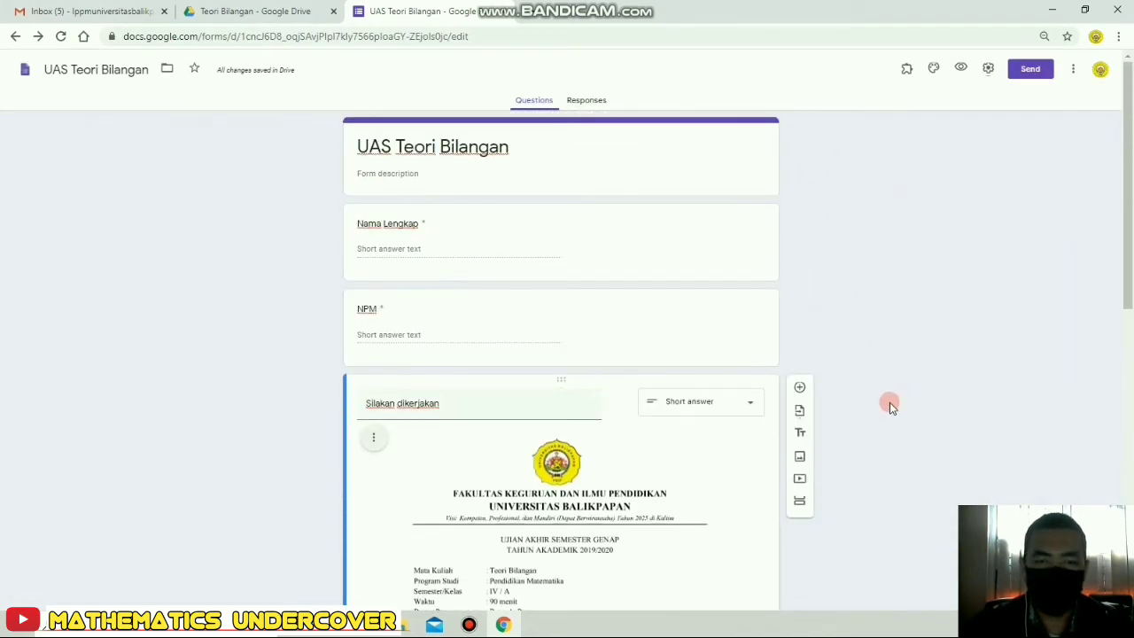
{"action": "left_click", "coordinate": [988, 70]}
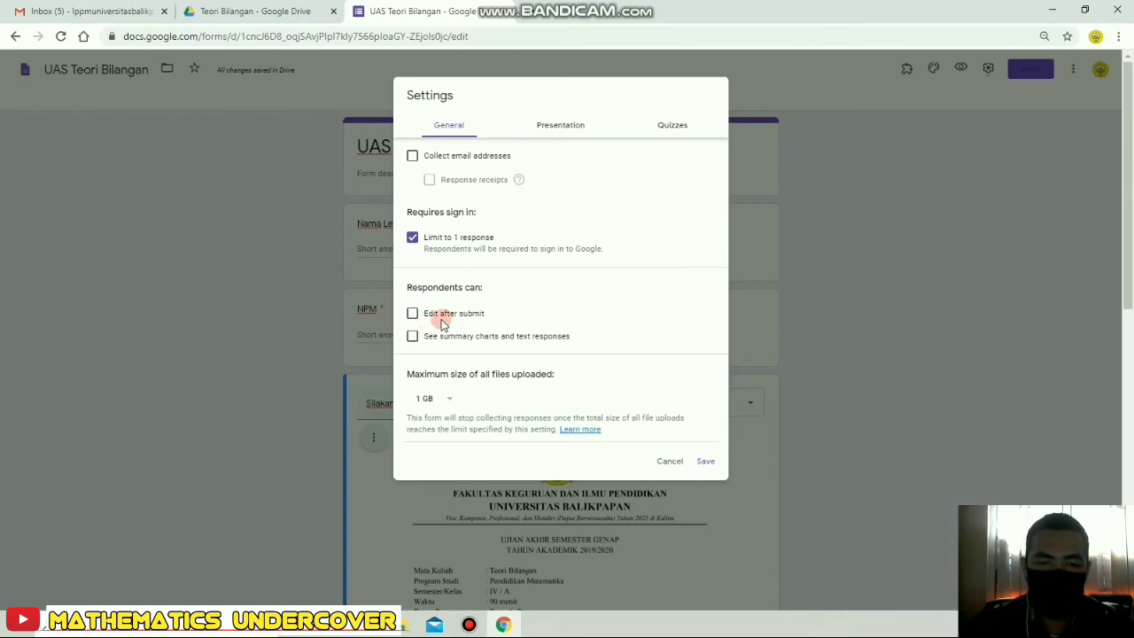
{"action": "left_click", "coordinate": [571, 130]}
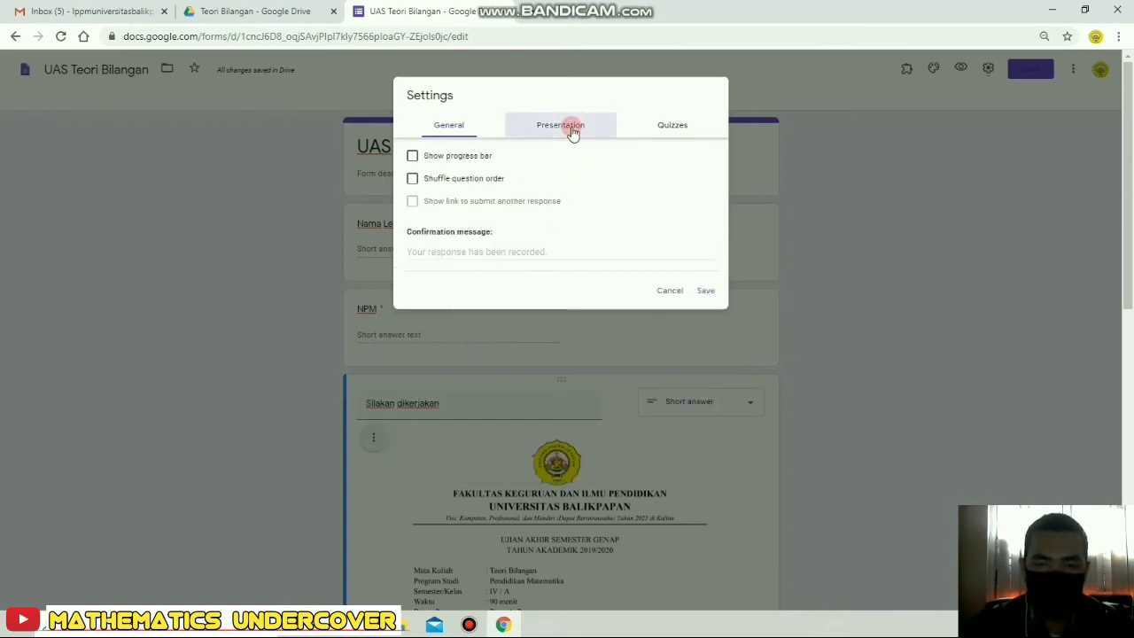
{"action": "left_click", "coordinate": [470, 256]}
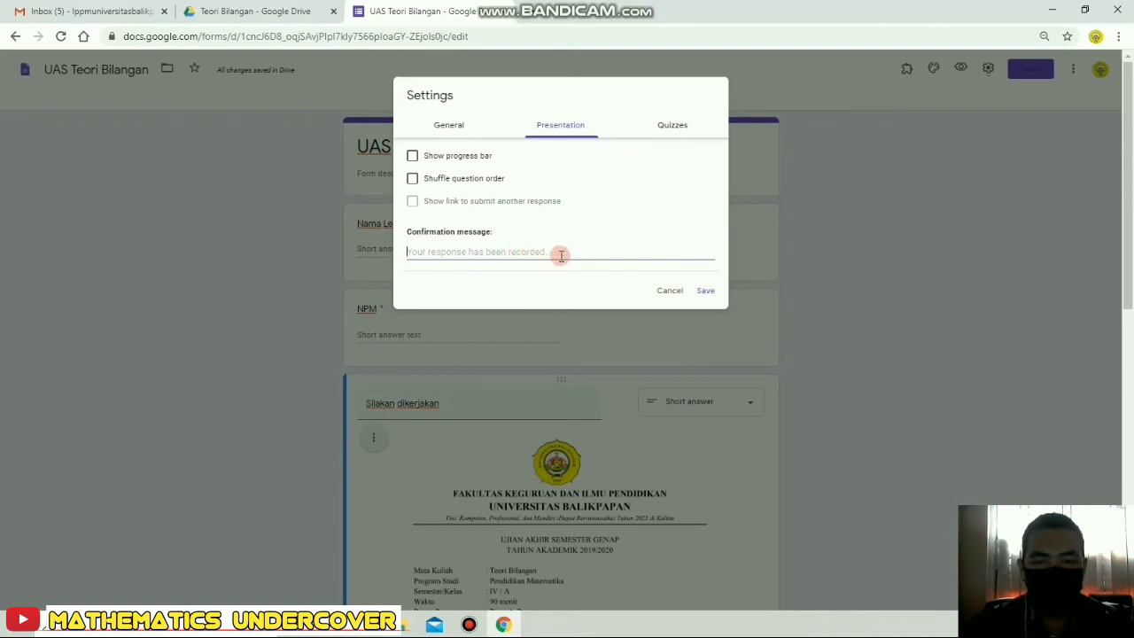
{"action": "left_click", "coordinate": [706, 293]}
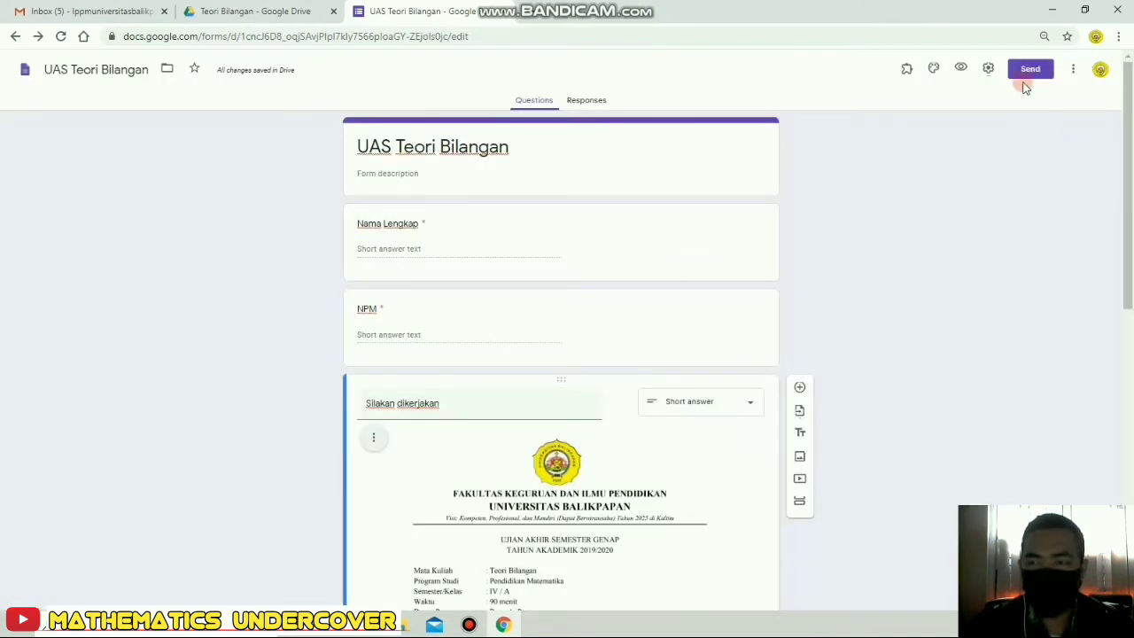
Copy the form's sharing link as a shortened URL and close the send dialog.
{"action": "left_click", "coordinate": [1030, 70]}
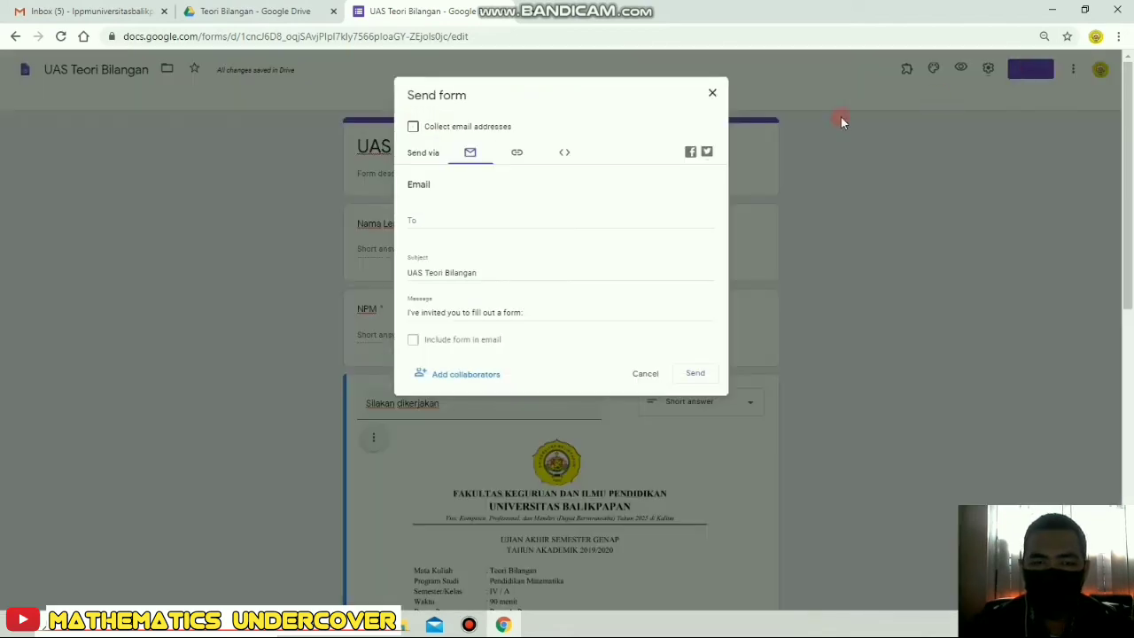
{"action": "left_click", "coordinate": [517, 155]}
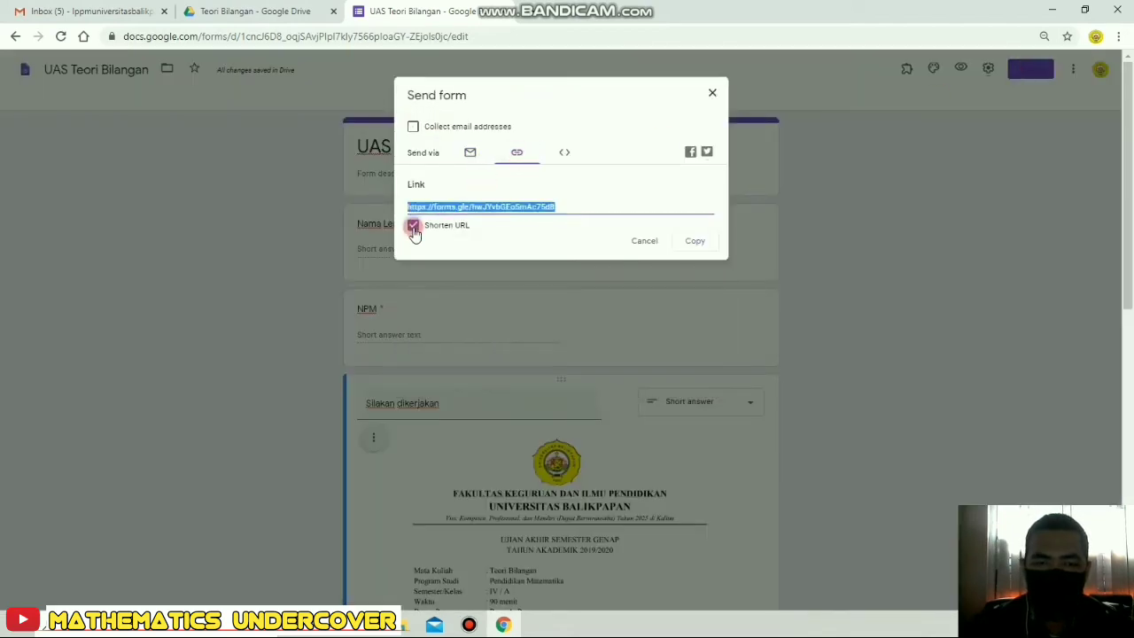
{"action": "left_click", "coordinate": [696, 243]}
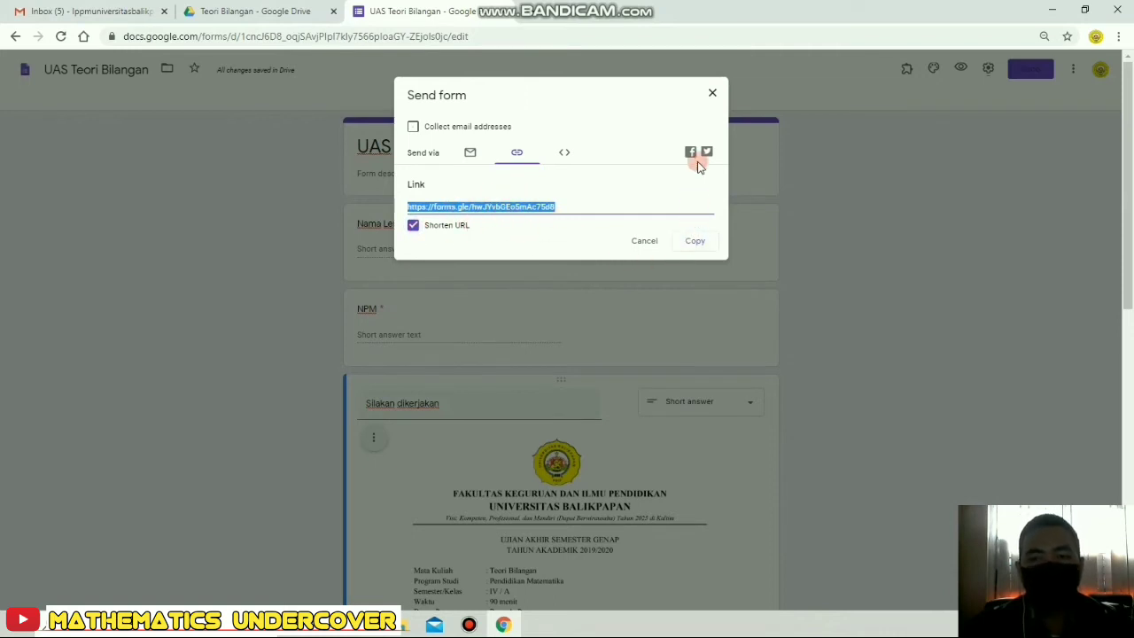
{"action": "left_click", "coordinate": [716, 92]}
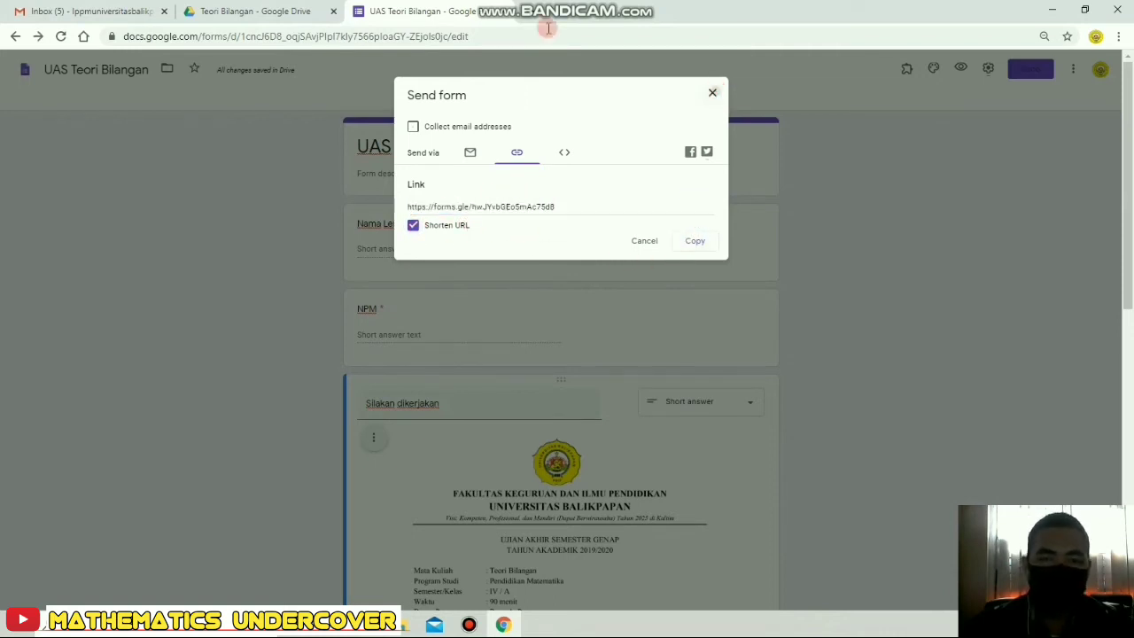
Open the Bitly link management site at bit.ly in another browser tab.
{"action": "left_click", "coordinate": [533, 13]}
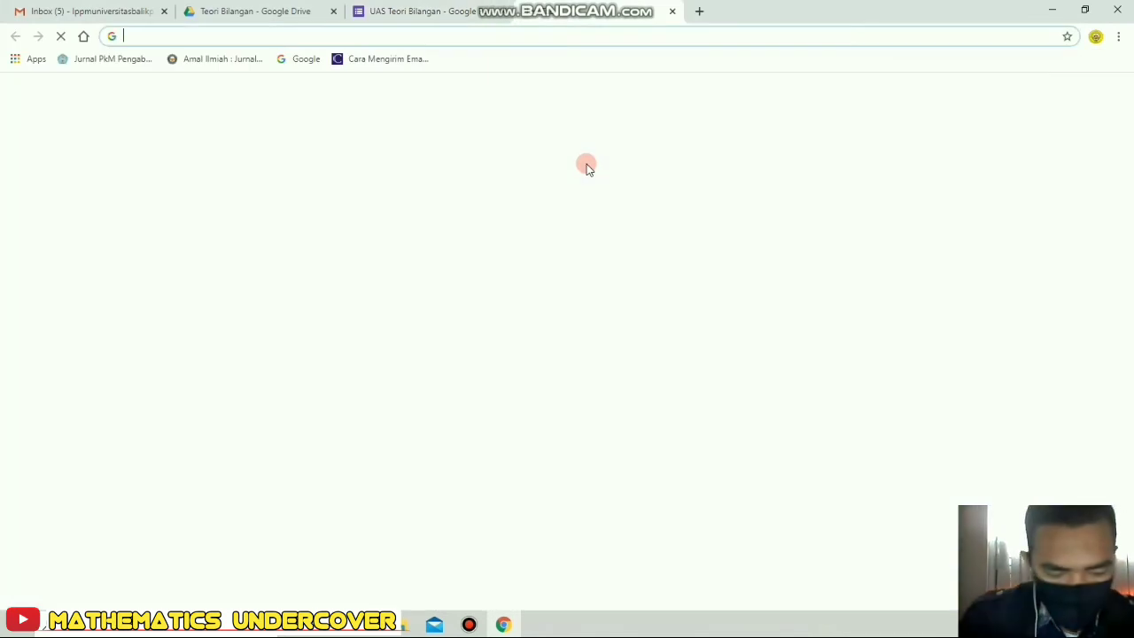
{"action": "type", "text": "bit"}
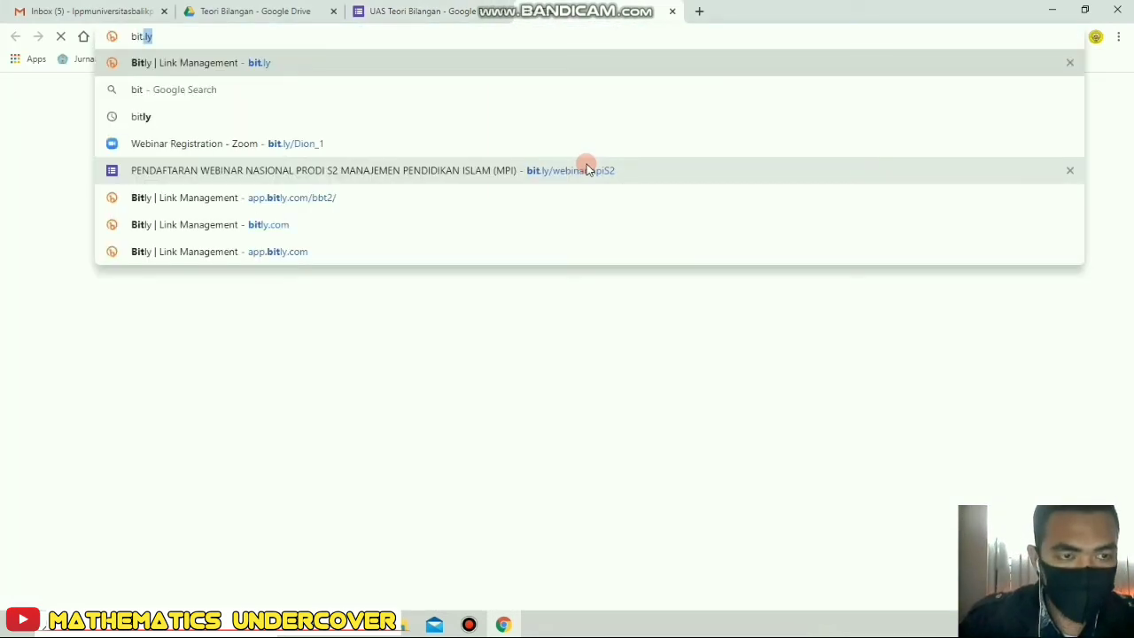
{"action": "key", "text": "Return"}
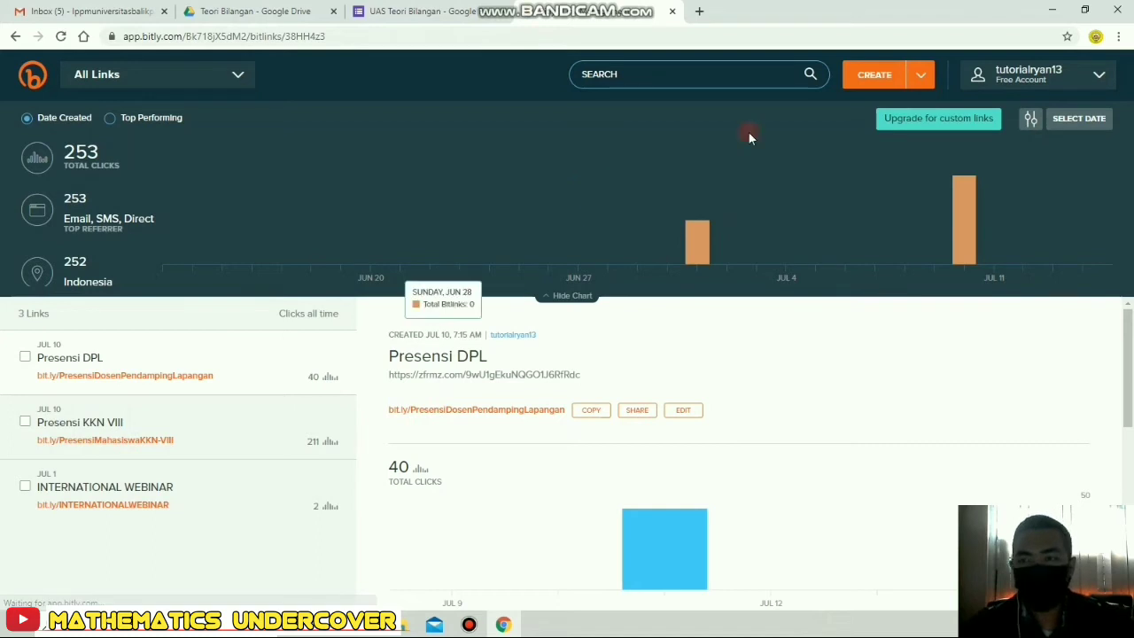
Create a new Bitly link from the copied Google Forms URL.
{"action": "left_click", "coordinate": [886, 78]}
{"action": "left_click", "coordinate": [879, 80]}
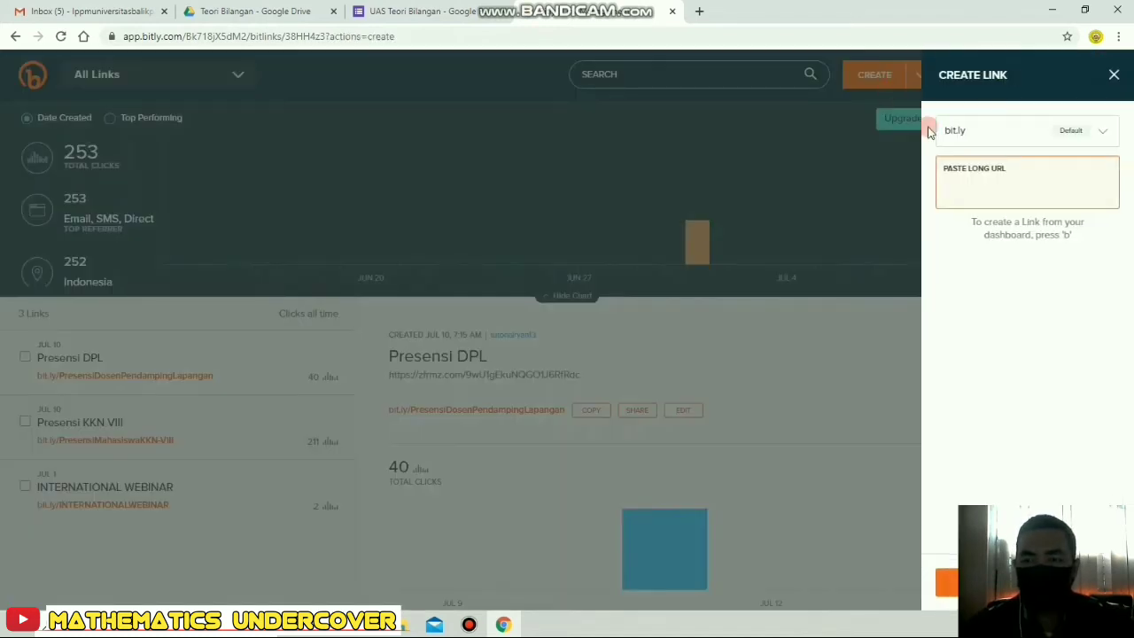
{"action": "left_click", "coordinate": [962, 188]}
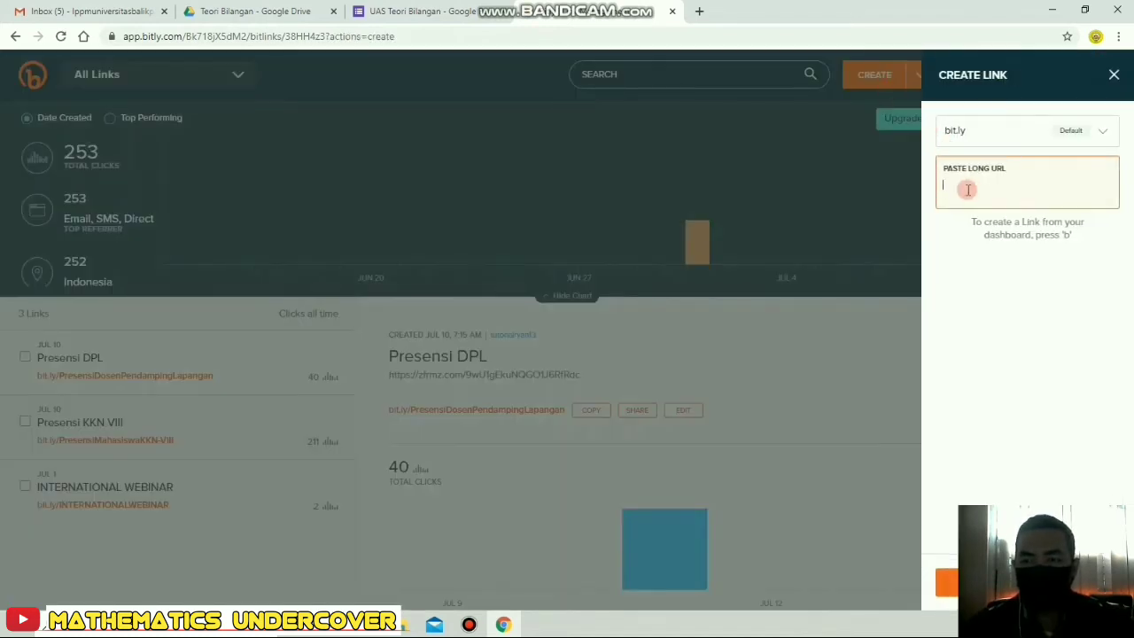
{"action": "key", "text": "ctrl+v"}
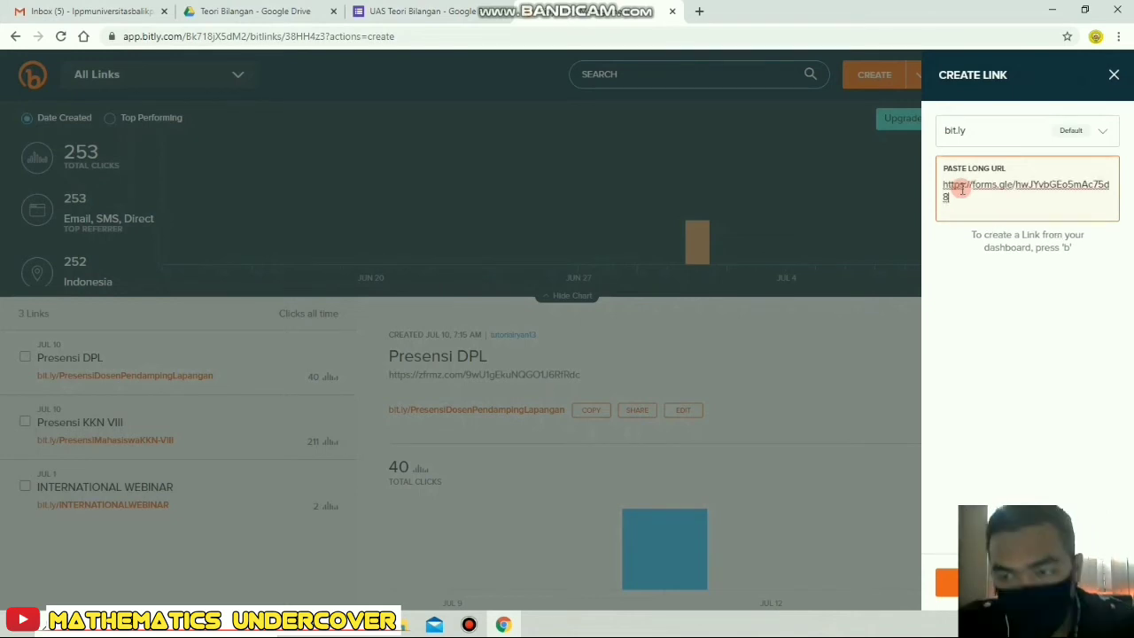
{"action": "left_click", "coordinate": [1028, 582]}
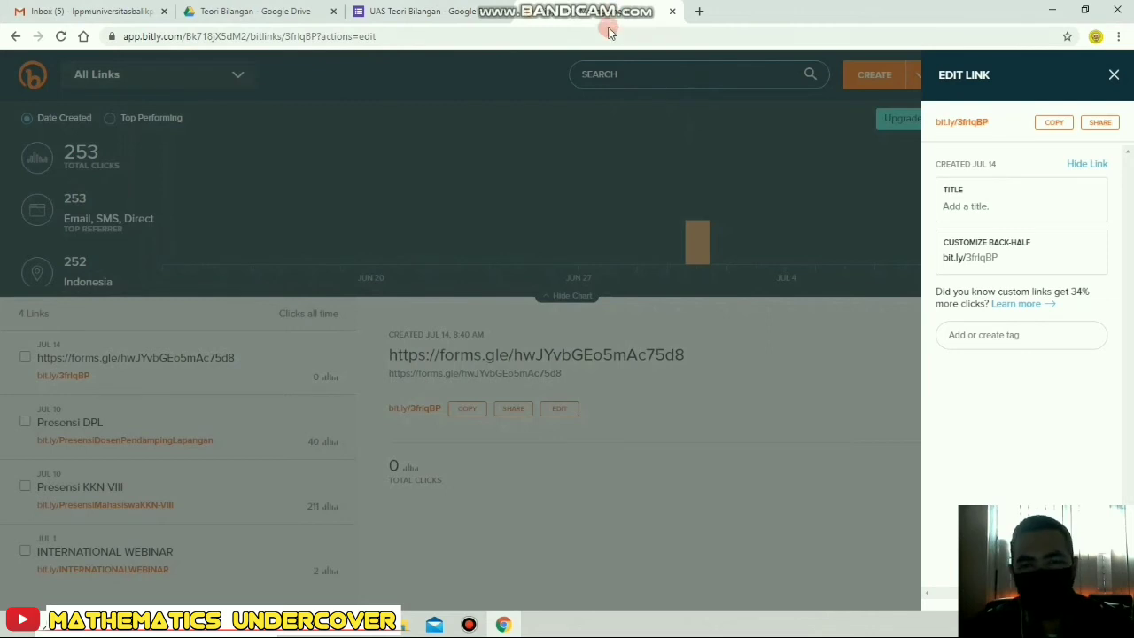
Check the exam form's name and give the new short link the title "UAS Teobil".
{"action": "left_click", "coordinate": [422, 12]}
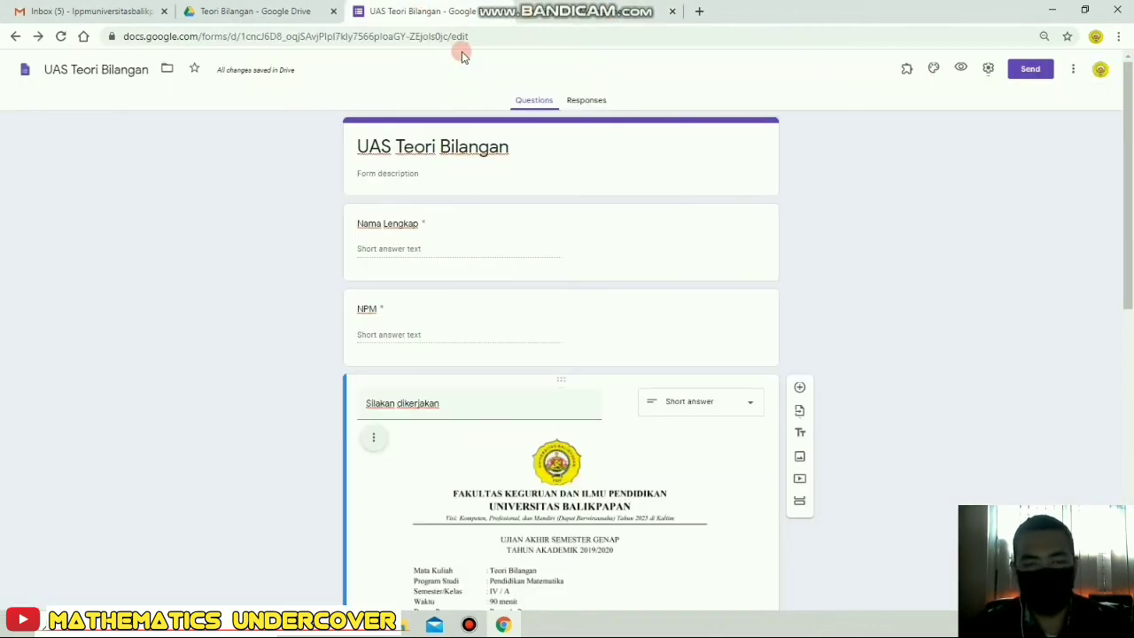
{"action": "left_click", "coordinate": [600, 15]}
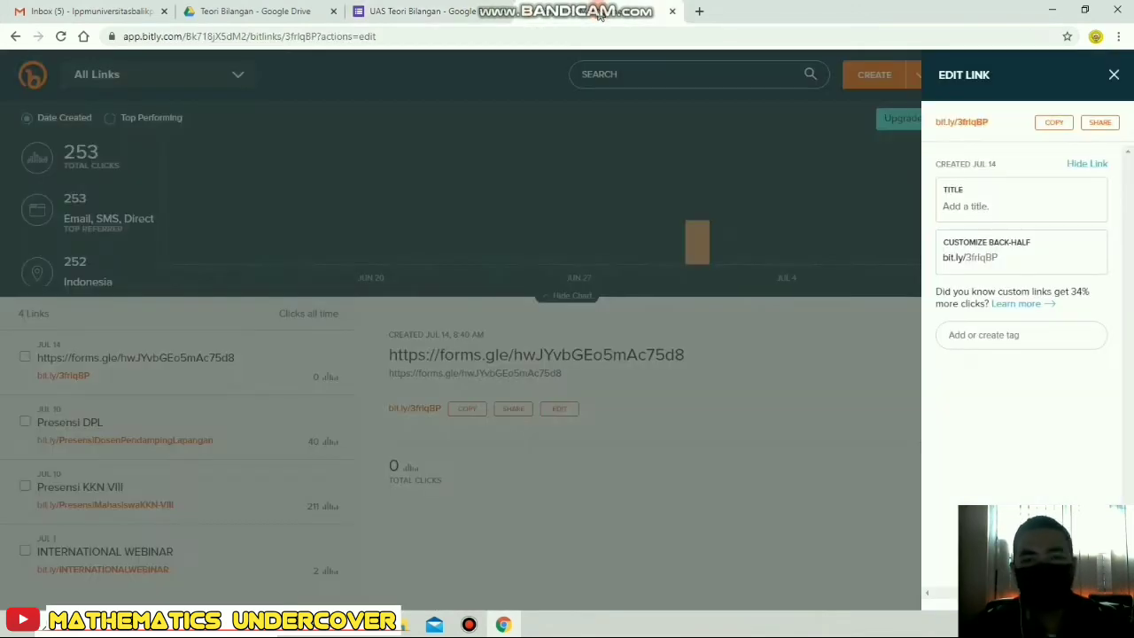
{"action": "left_click", "coordinate": [981, 207]}
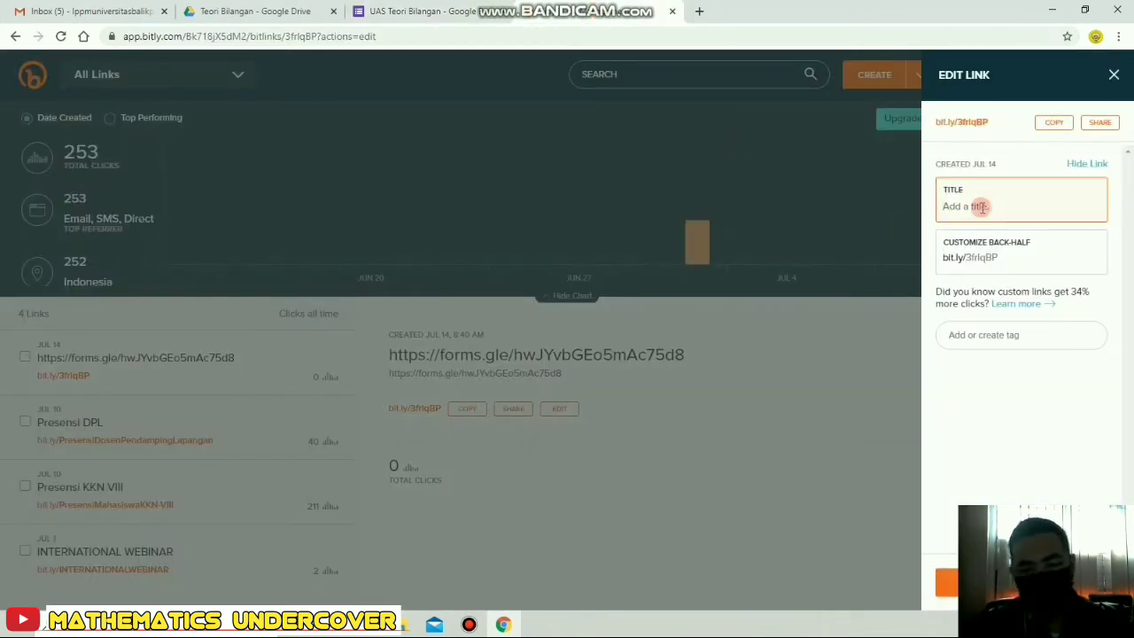
{"action": "type", "text": "UAS "}
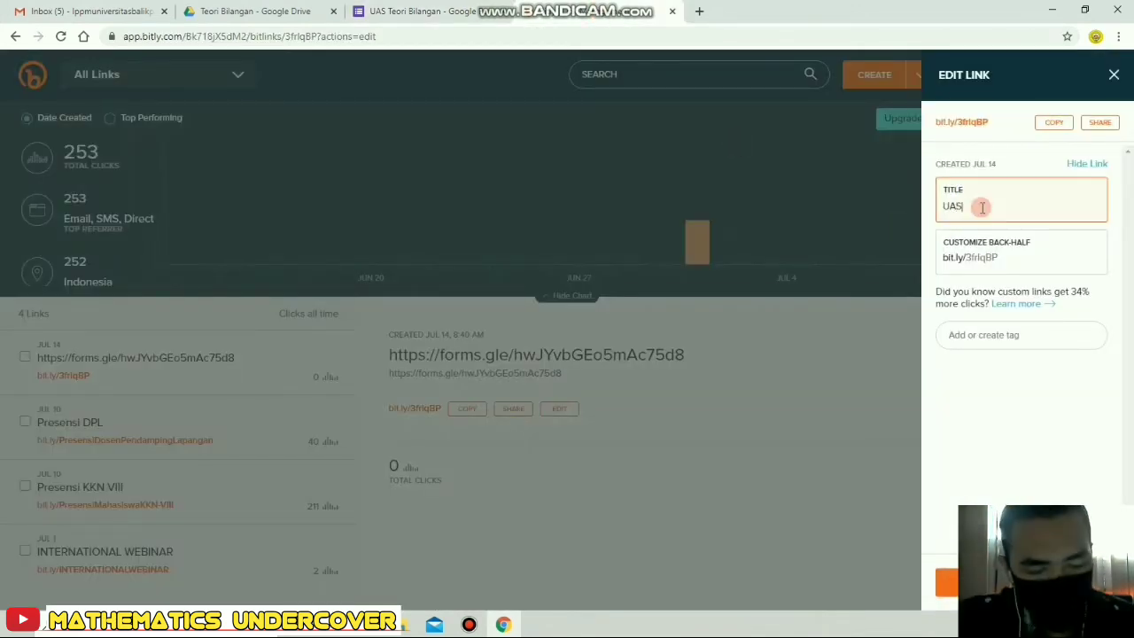
{"action": "type", "text": "Teori"}
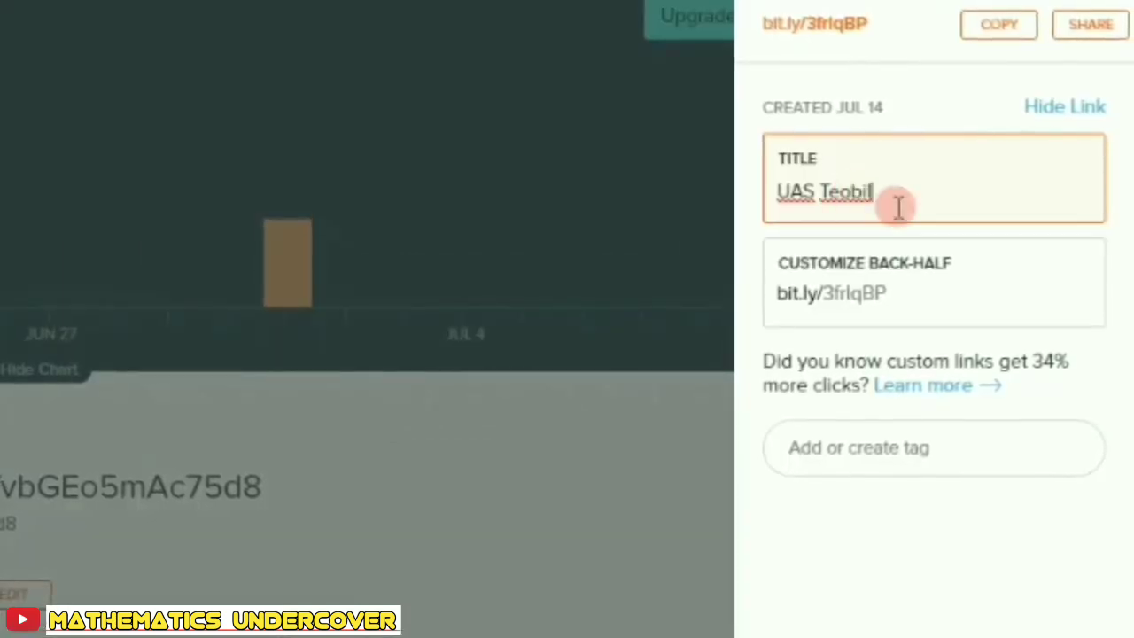
Replace the link's back-half with "UASTeoriBilangan" and try to save it.
{"action": "left_click_drag", "start_coordinate": [895, 294], "coordinate": [800, 293]}
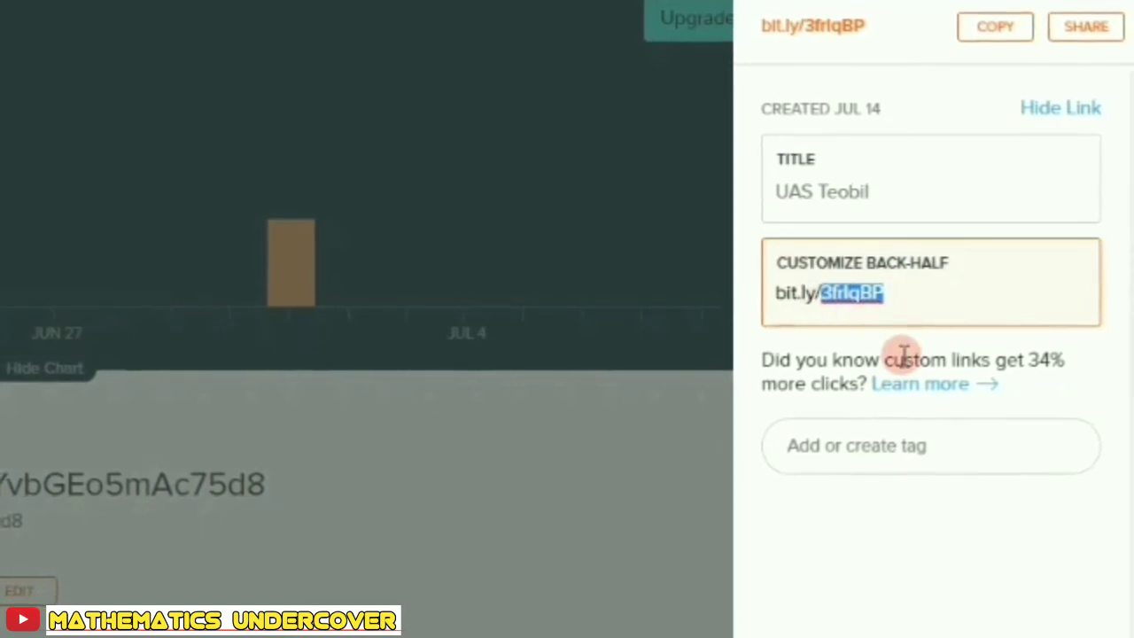
{"action": "type", "text": "UAS"}
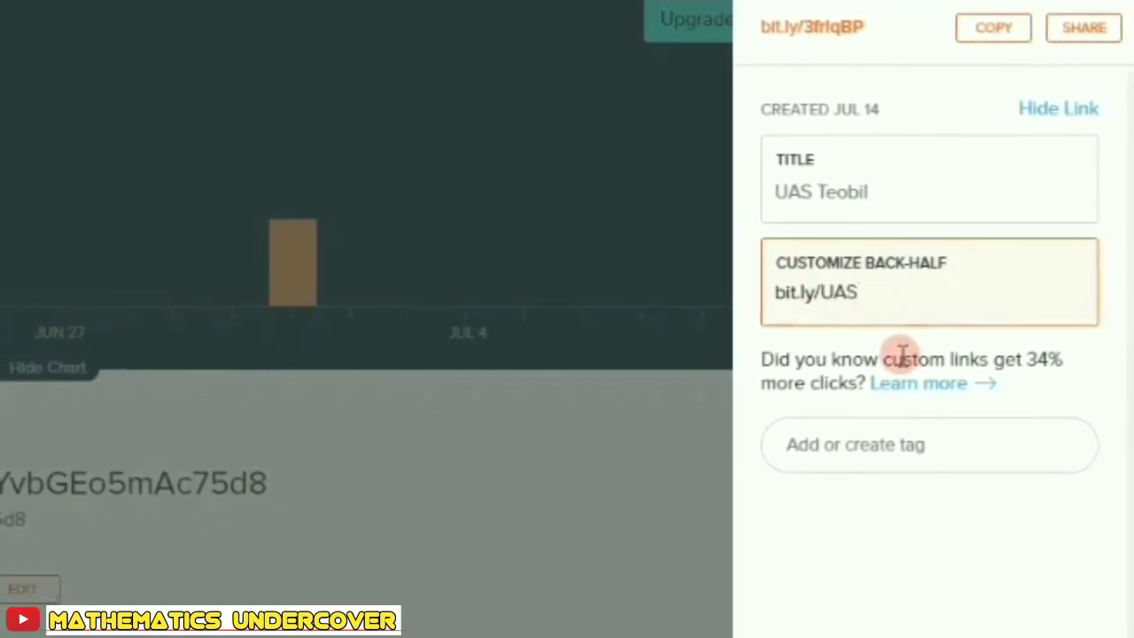
{"action": "type", "text": "TeoriB"}
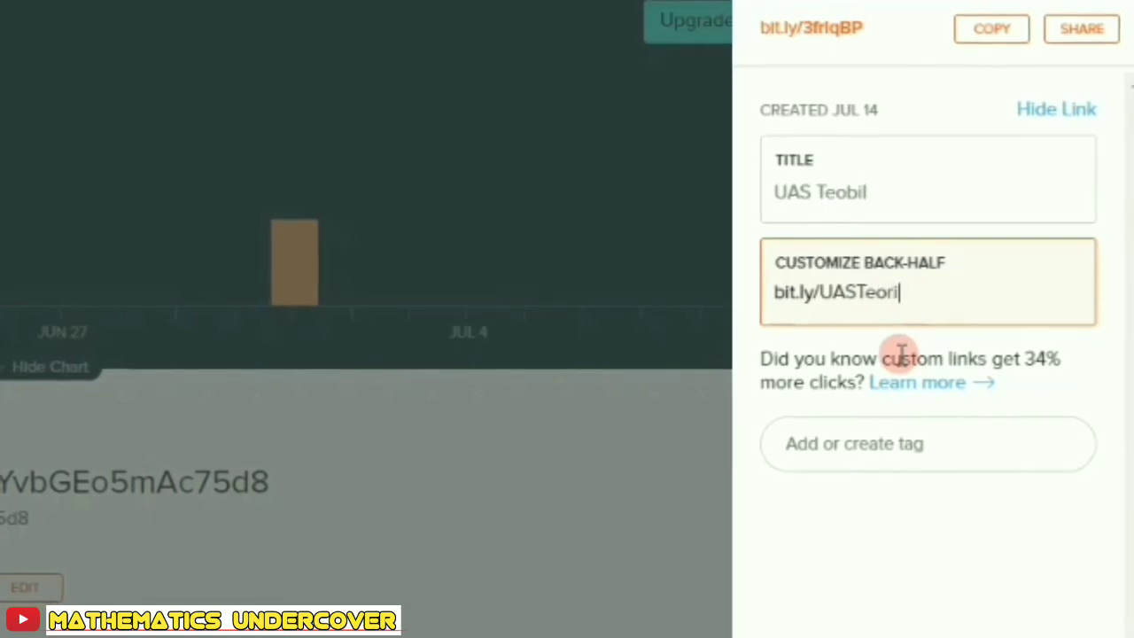
{"action": "type", "text": "ilangan"}
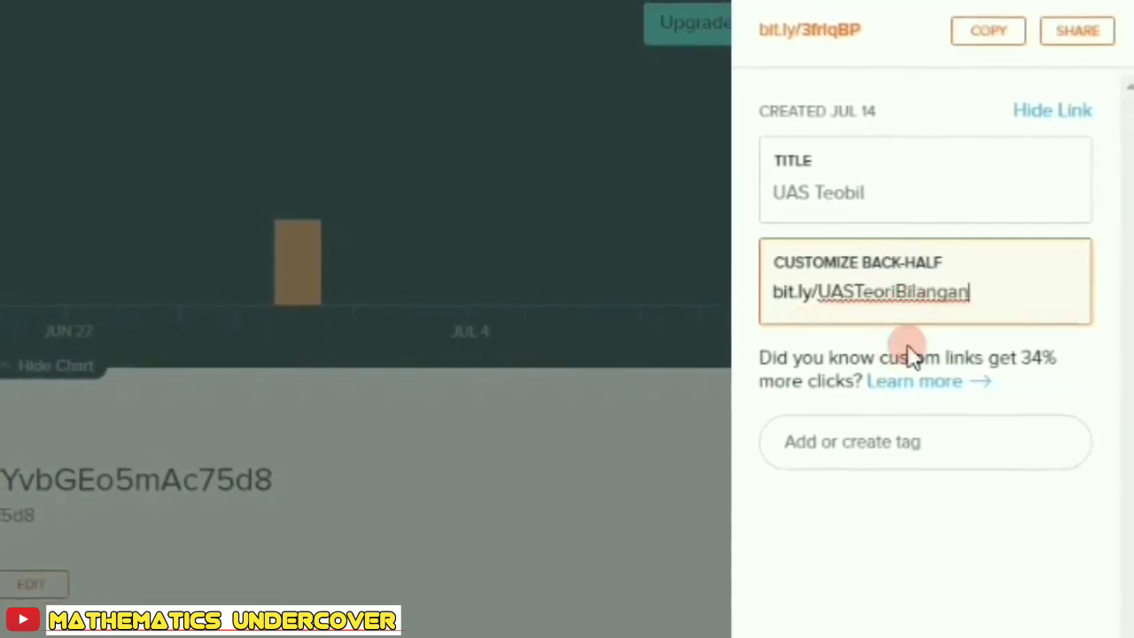
{"action": "left_click", "coordinate": [925, 630]}
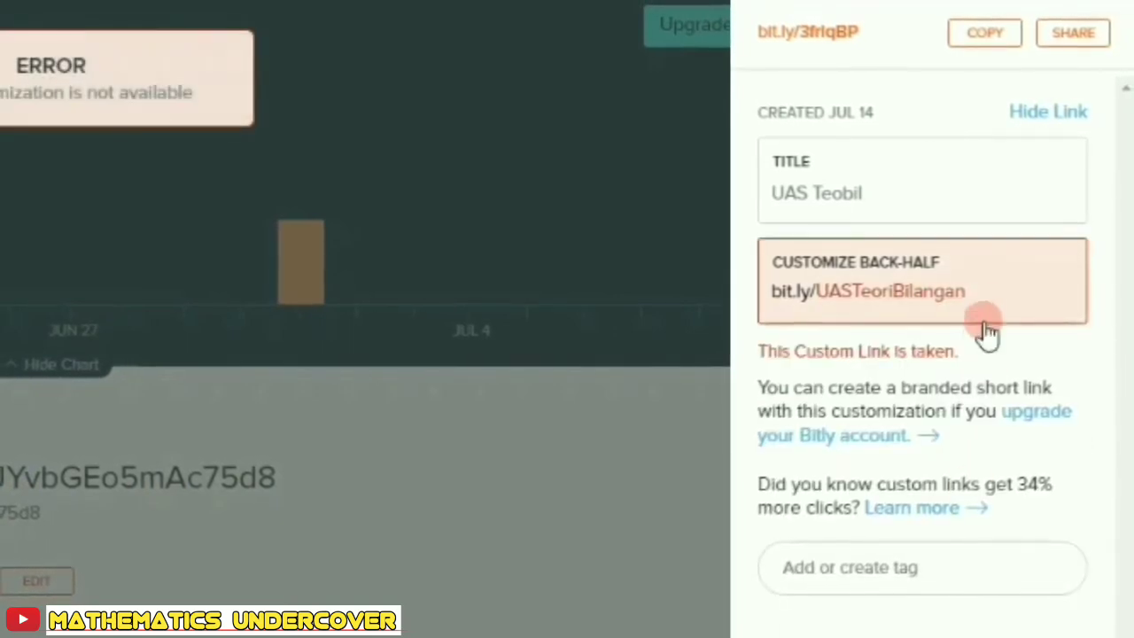
Extend the custom back-half to "UASTeoriBilanganUniba", save the link, copy it and close the link editor.
{"action": "left_click", "coordinate": [1002, 293]}
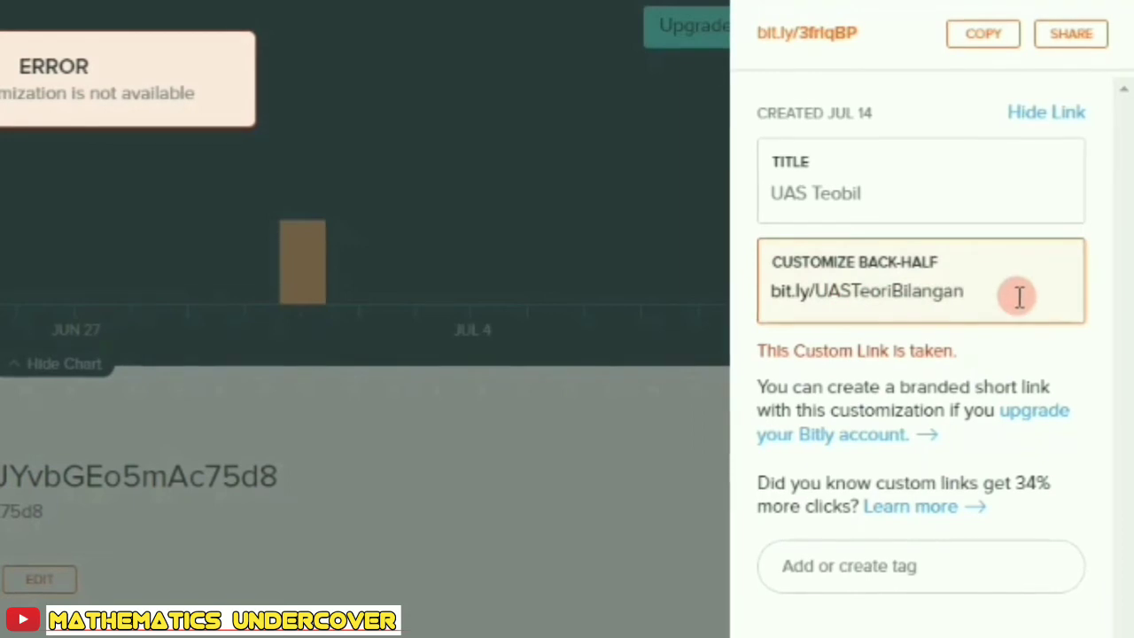
{"action": "type", "text": "Unib"}
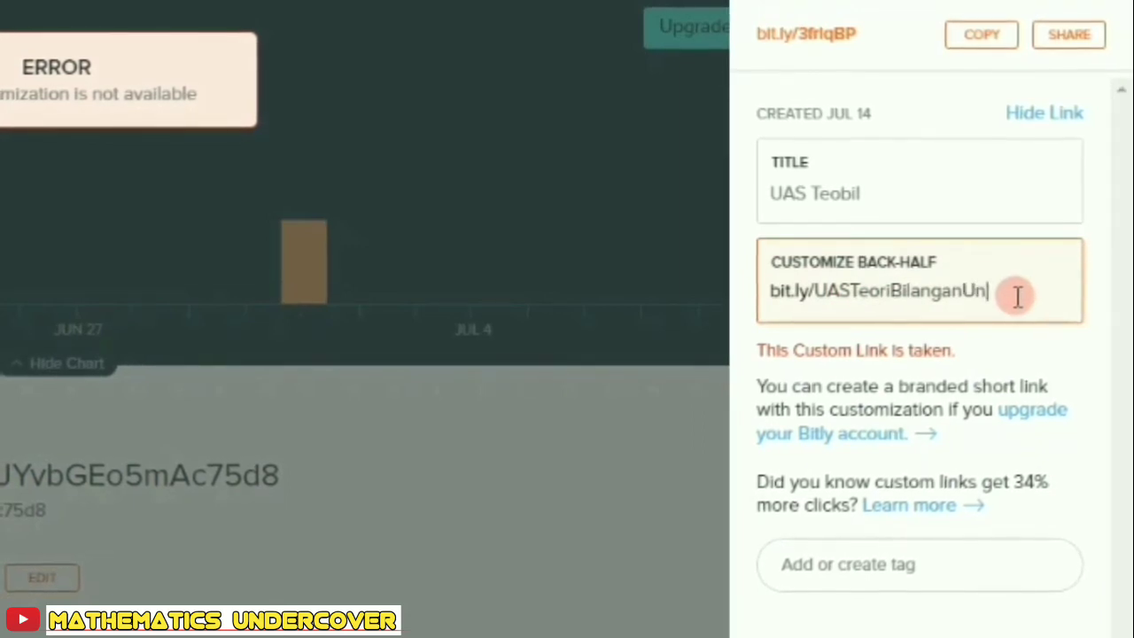
{"action": "type", "text": "a"}
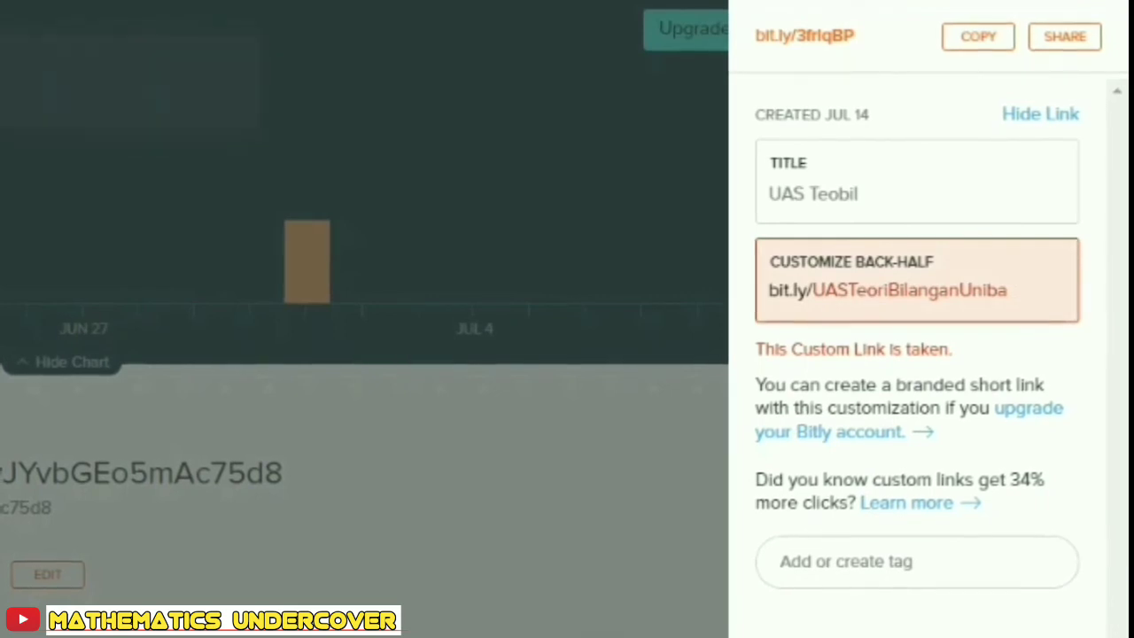
{"action": "key", "text": "Return"}
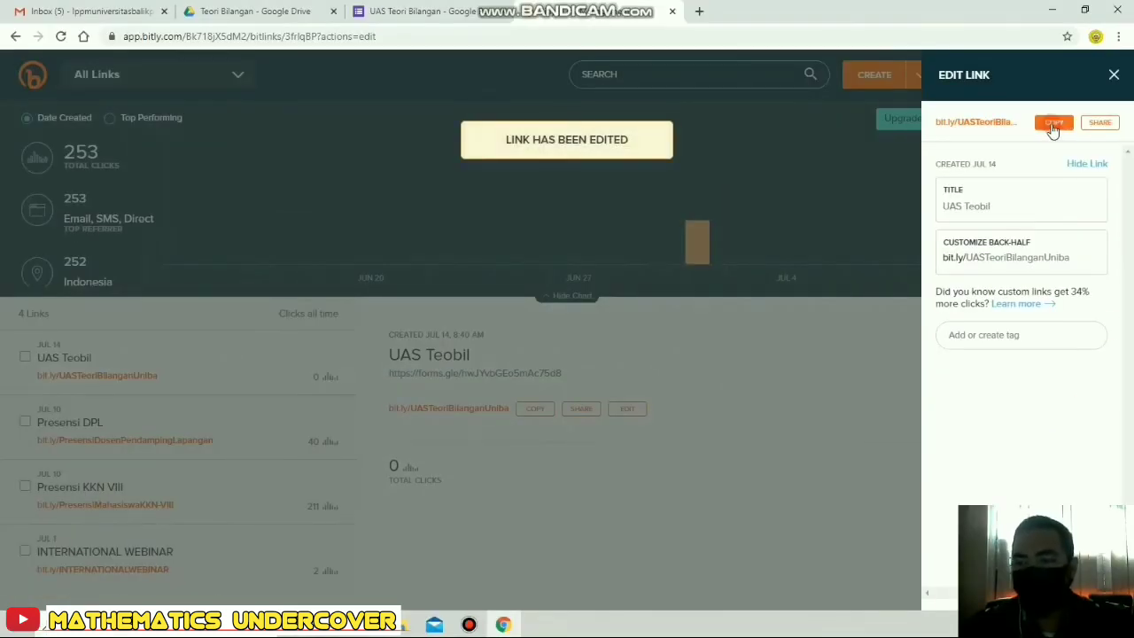
{"action": "left_click", "coordinate": [1053, 128]}
{"action": "left_click", "coordinate": [1113, 75]}
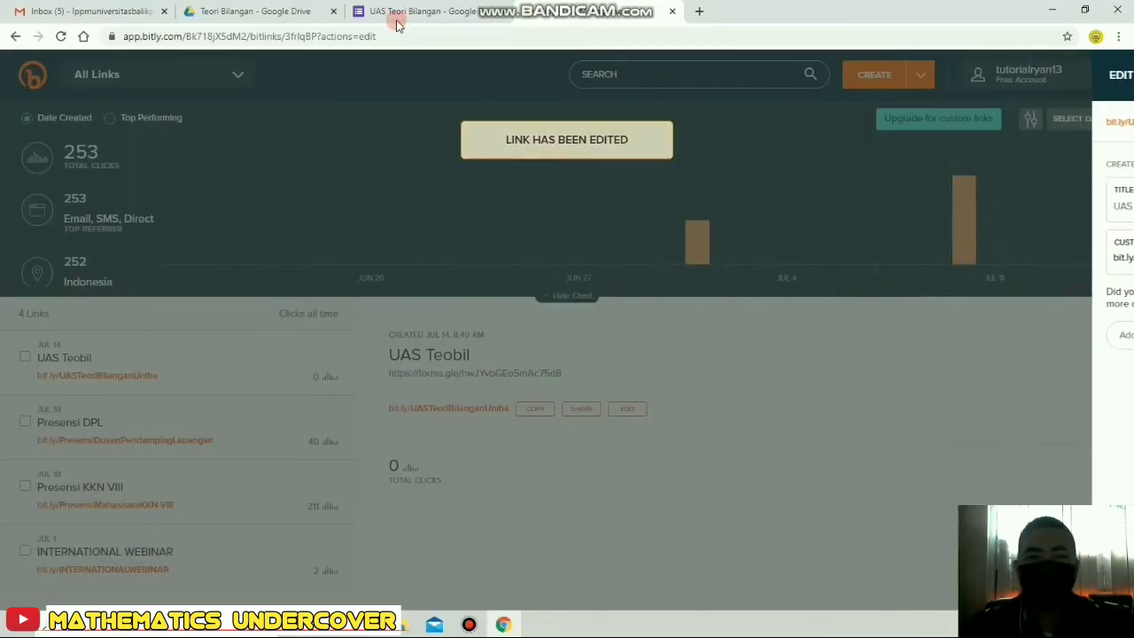
Switch to Microsoft Edge and open the Gmail inbox at gmail.com.
{"action": "left_click", "coordinate": [418, 17]}
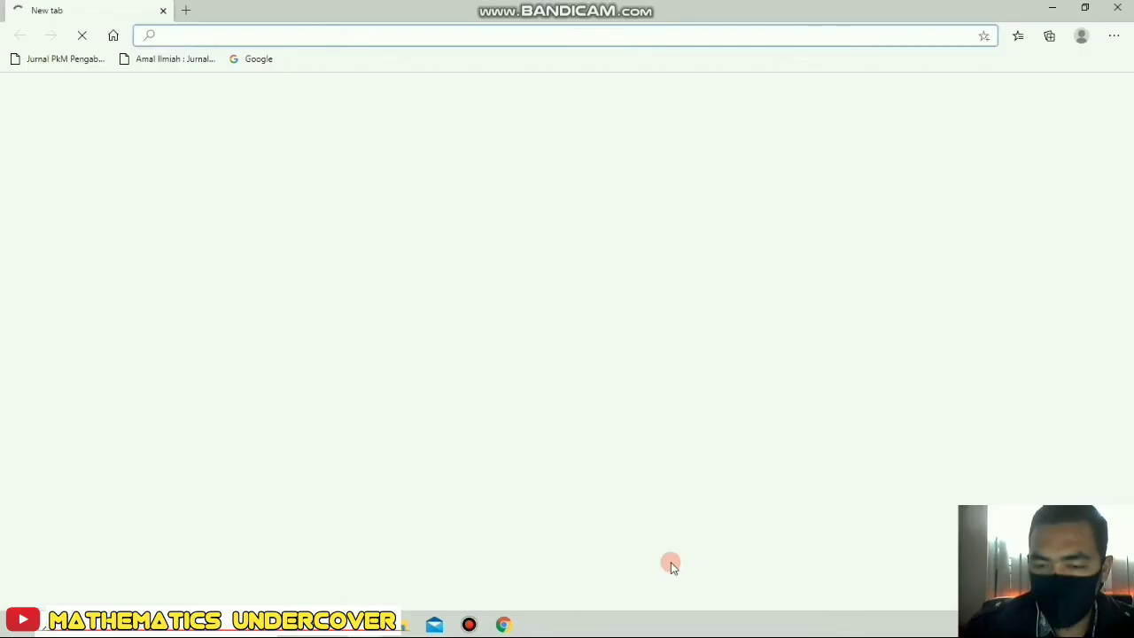
{"action": "left_click", "coordinate": [203, 37]}
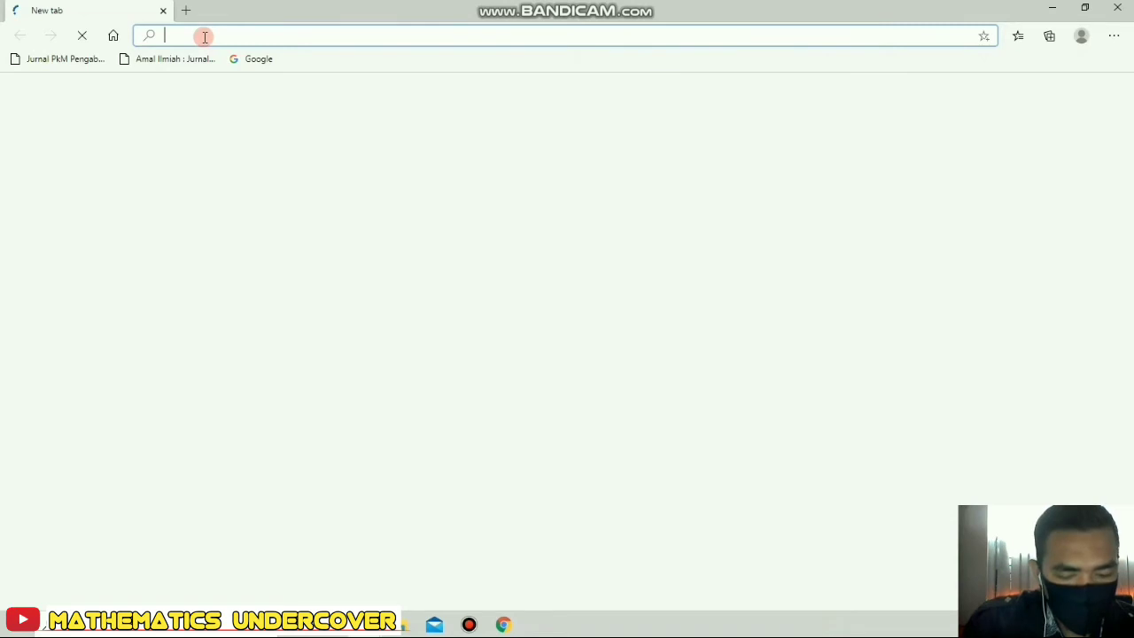
{"action": "type", "text": "gmail.com"}
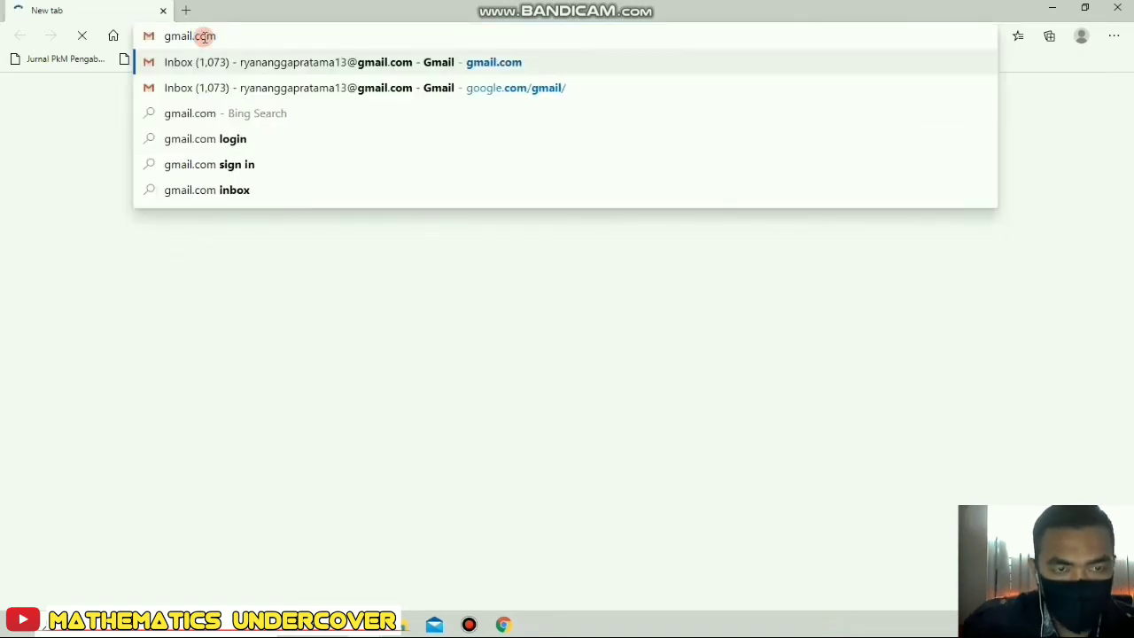
{"action": "key", "text": "Return"}
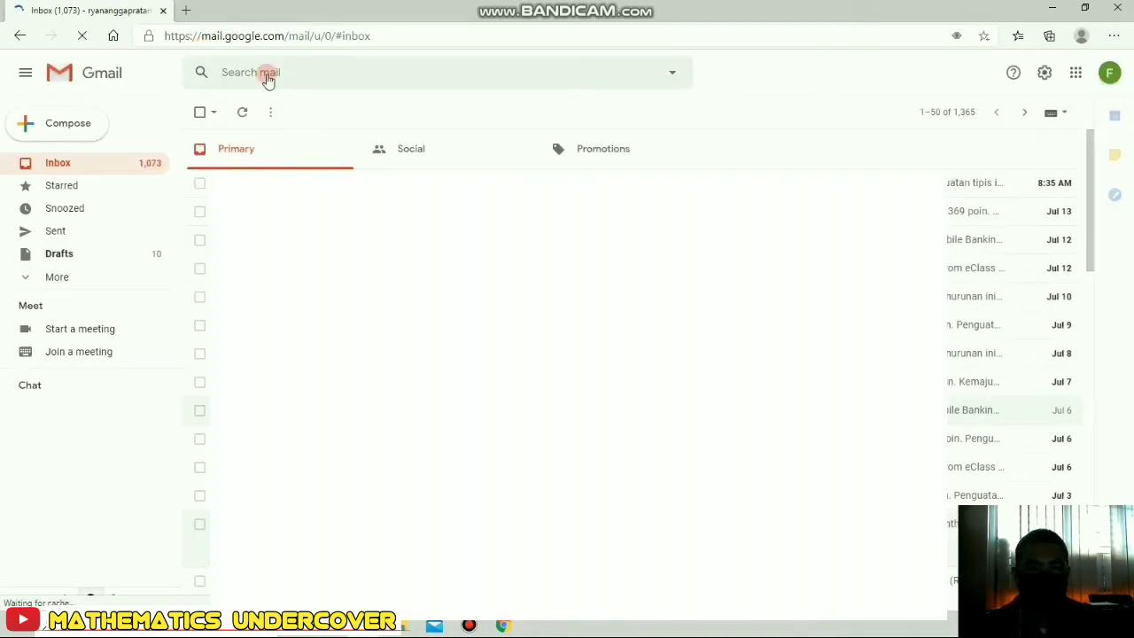
Open the copied link bit.ly/UASTeoriBilanganUniba in a new tab and look over the exam form.
{"action": "left_click", "coordinate": [187, 10]}
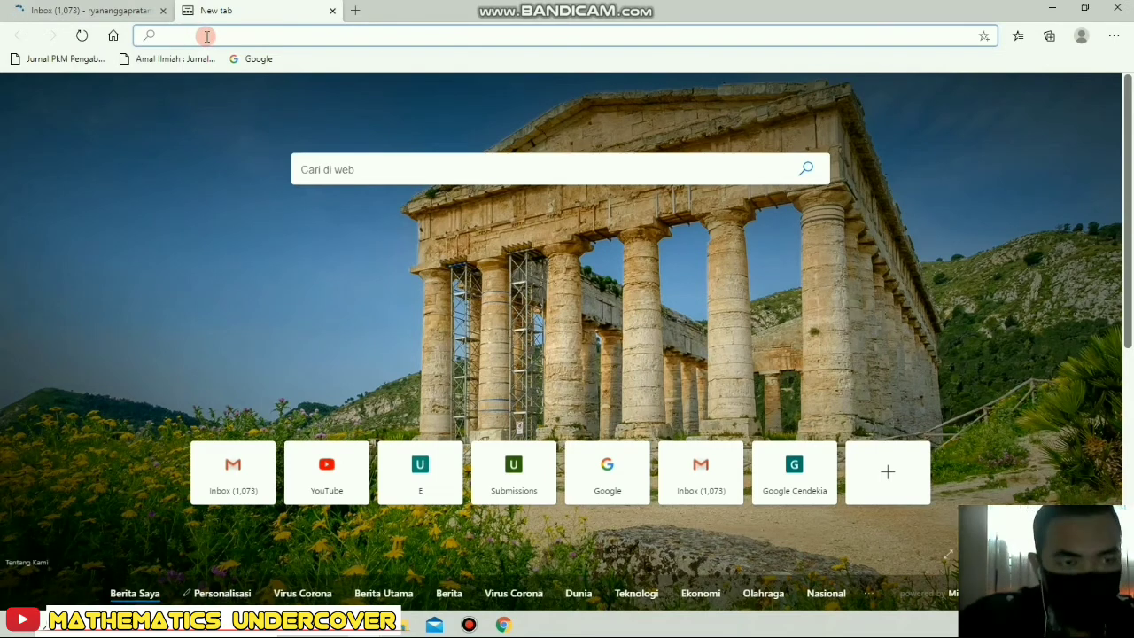
{"action": "key", "text": "ctrl+v"}
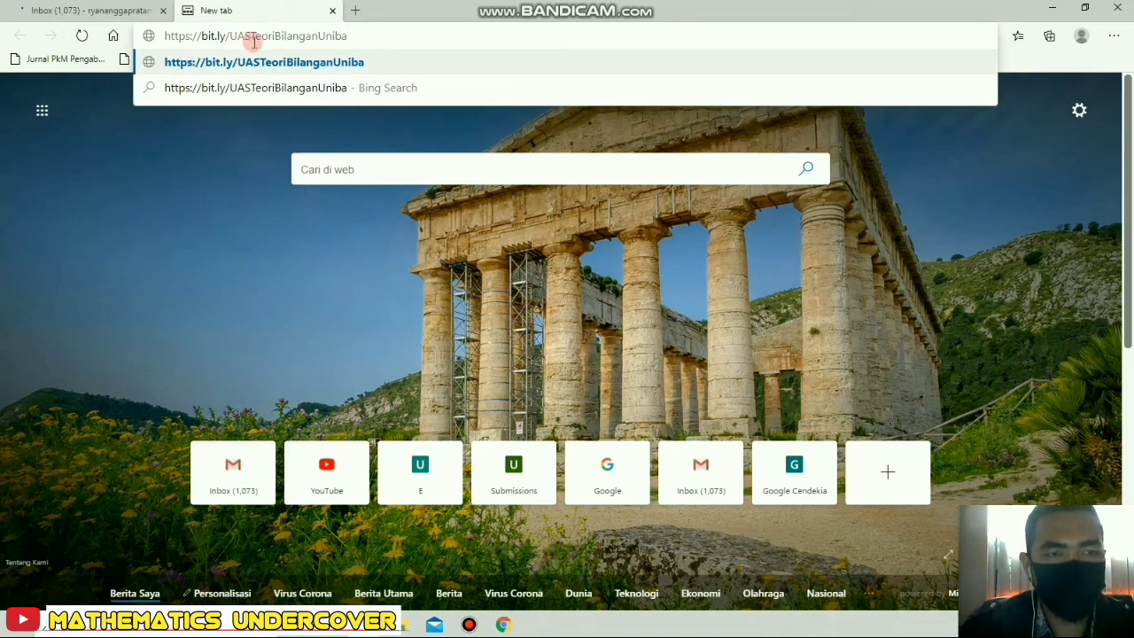
{"action": "left_click", "coordinate": [339, 62]}
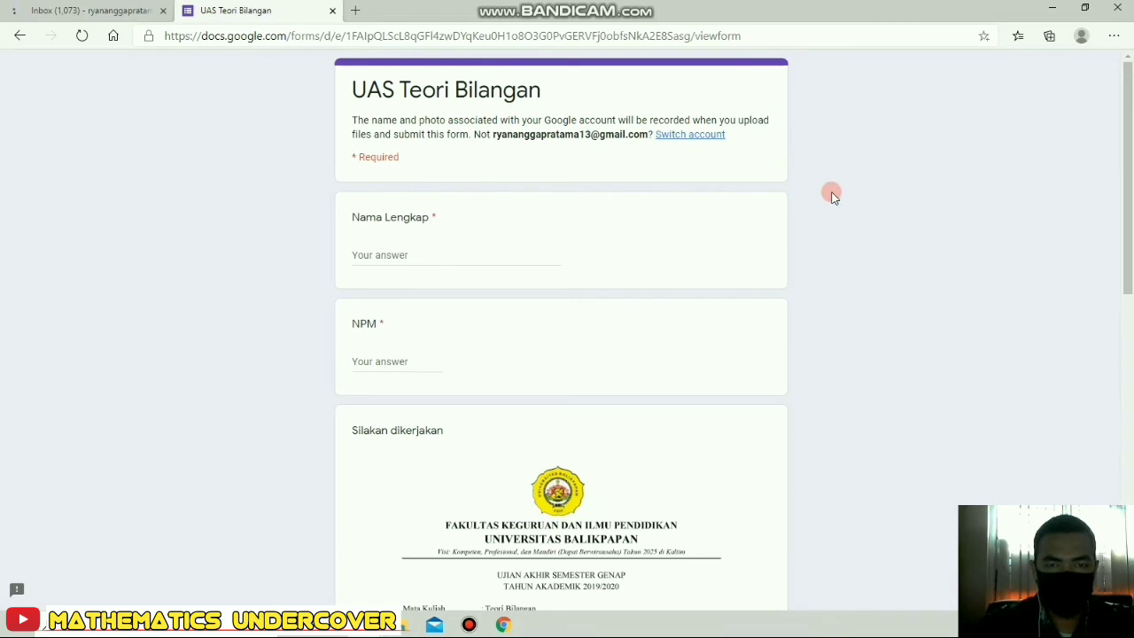
{"action": "scroll", "coordinate": [833, 195], "scroll_direction": "down", "scroll_amount": 3}
{"action": "scroll", "coordinate": [831, 192], "scroll_direction": "up", "scroll_amount": 2}
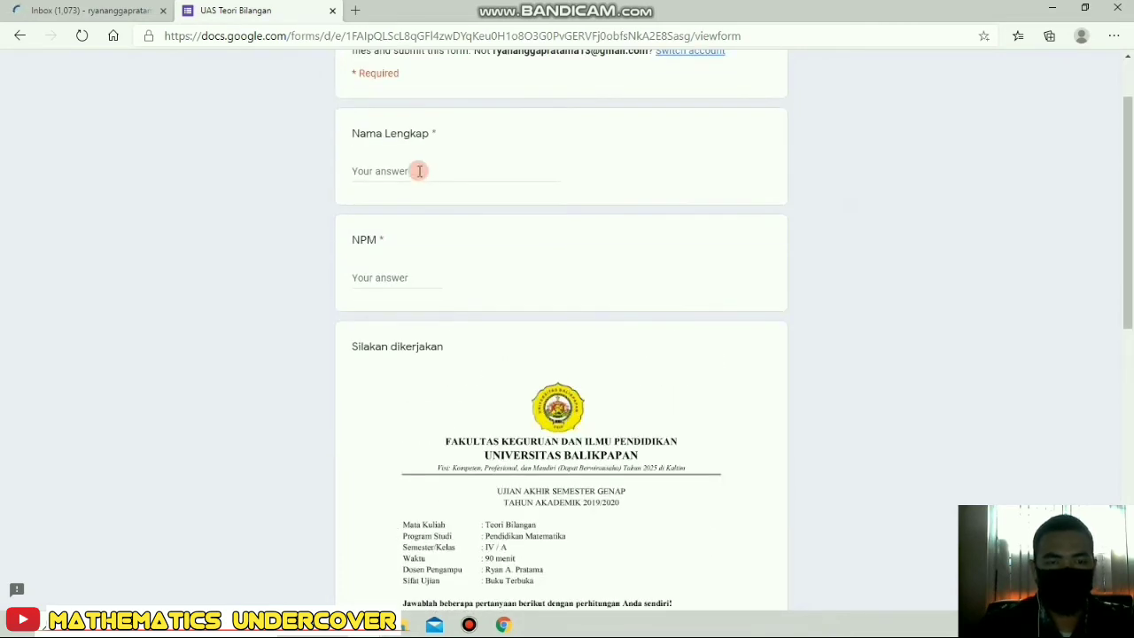
Fill in the student's full name under Nama Lengkap and the student number under NPM, and view the exam questions.
{"action": "left_click", "coordinate": [458, 179]}
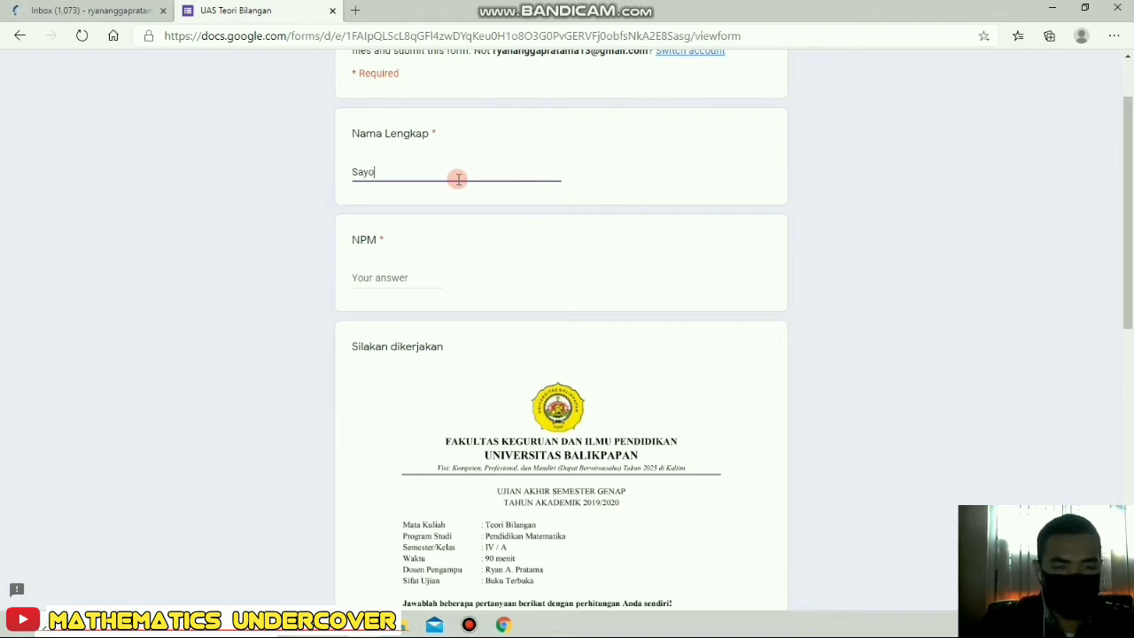
{"action": "type", "text": "Sayogi"}
{"action": "left_click", "coordinate": [406, 277]}
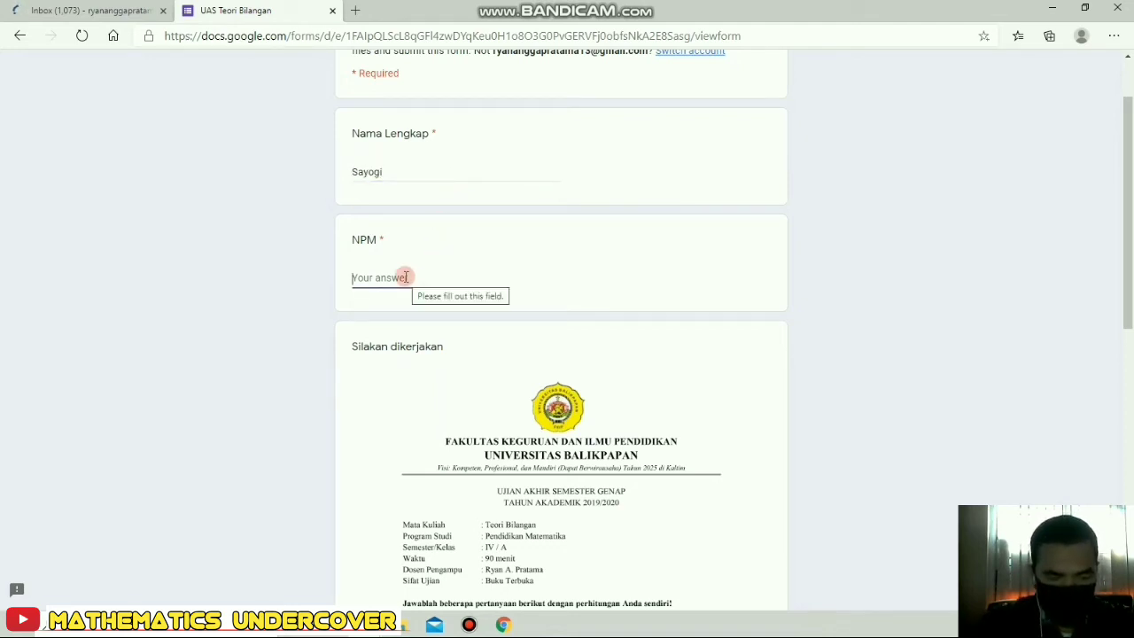
{"action": "type", "text": "123456789"}
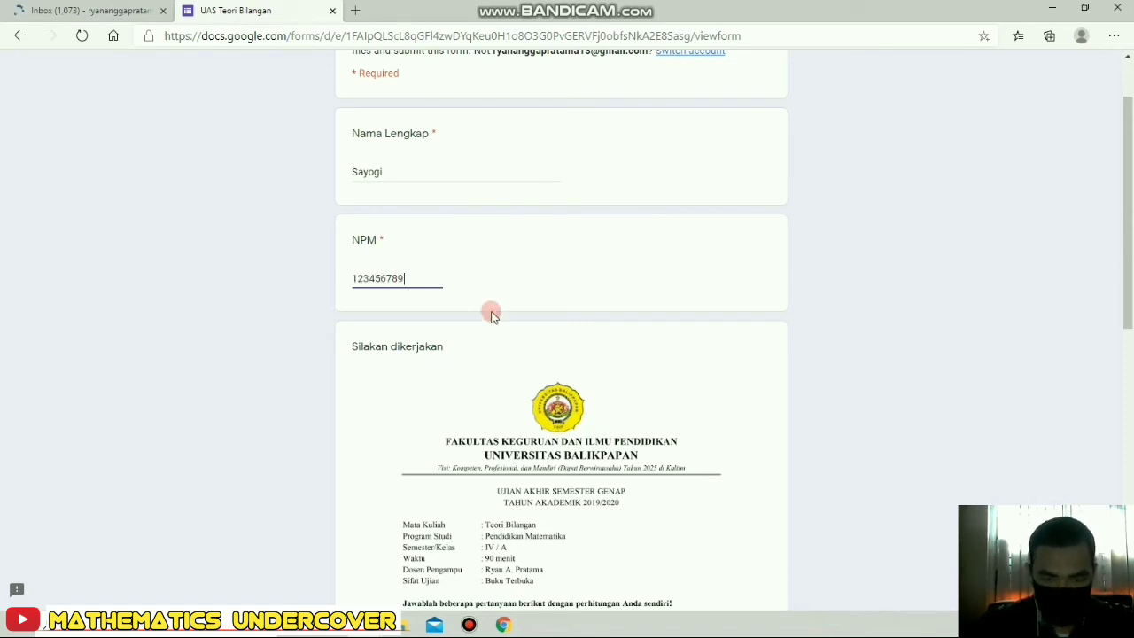
{"action": "scroll", "coordinate": [576, 332], "scroll_direction": "down", "scroll_amount": 2}
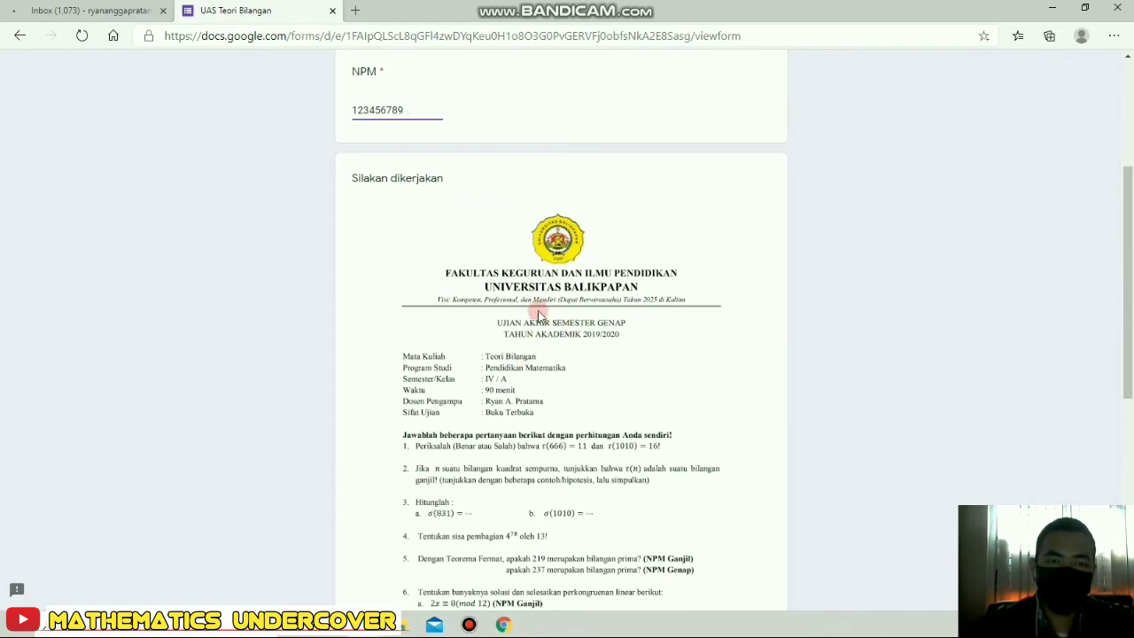
{"action": "scroll", "coordinate": [621, 314], "scroll_direction": "down", "scroll_amount": 1}
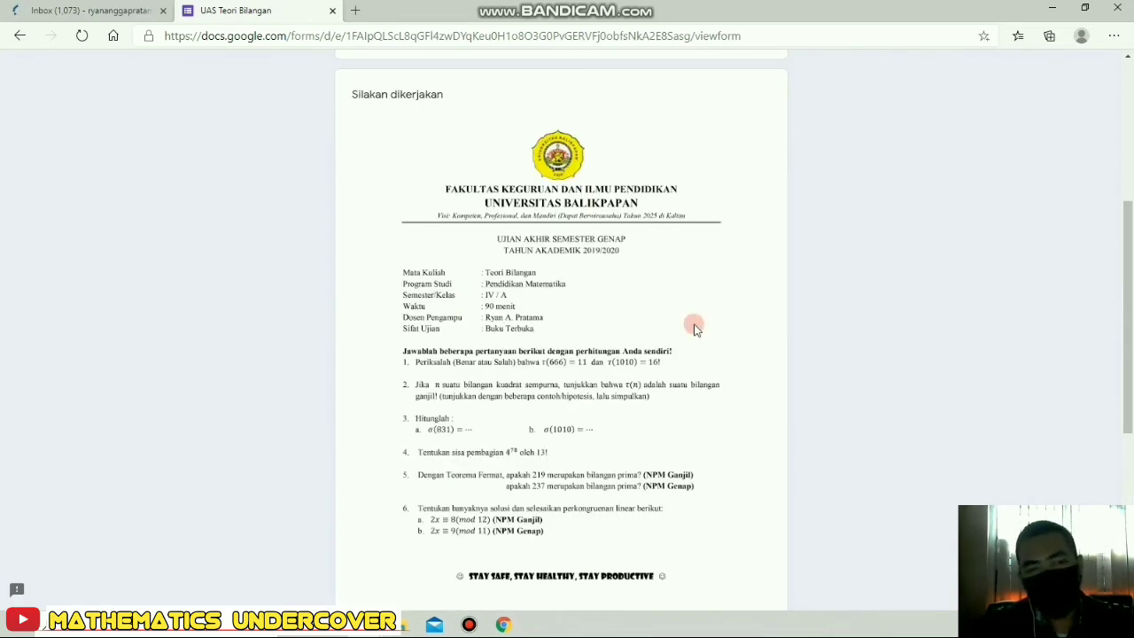
Add all four answer images from the student's Desktop folder to the "Kirim jawaban disini" file upload.
{"action": "scroll", "coordinate": [709, 345], "scroll_direction": "down", "scroll_amount": 2}
{"action": "scroll", "coordinate": [724, 363], "scroll_direction": "down", "scroll_amount": 2}
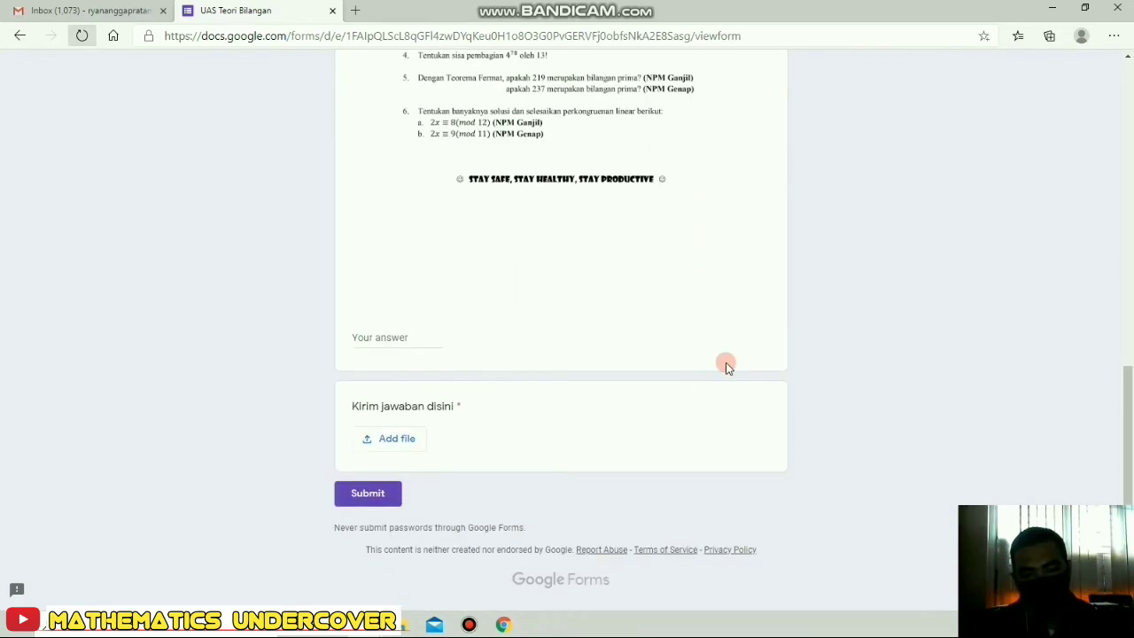
{"action": "left_click", "coordinate": [400, 441]}
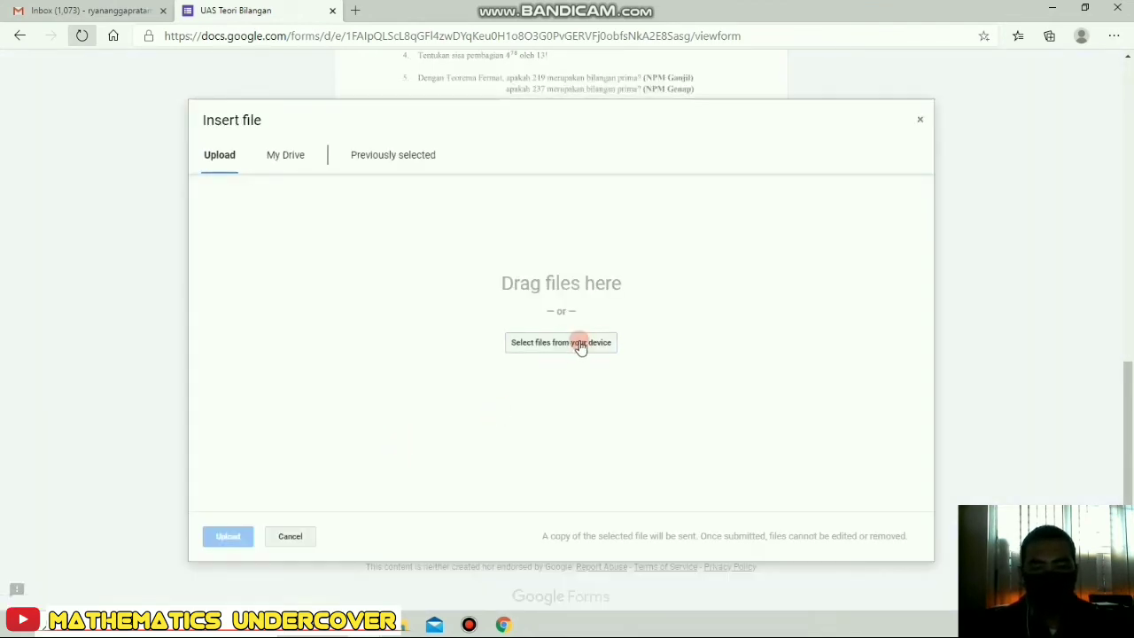
{"action": "left_click", "coordinate": [580, 345]}
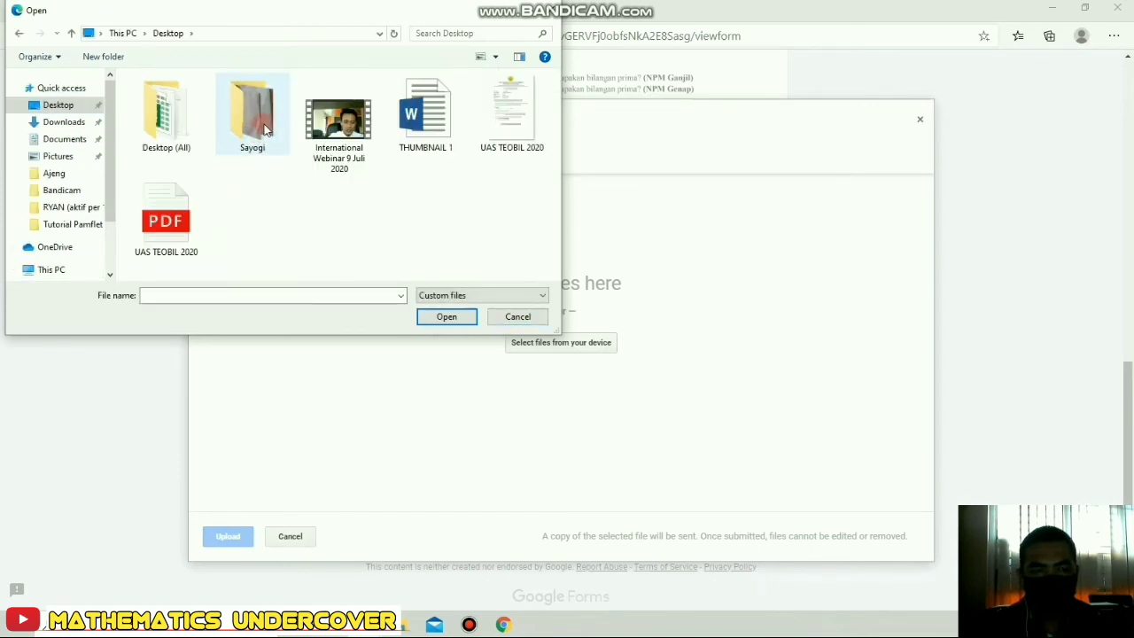
{"action": "double_click", "coordinate": [257, 117]}
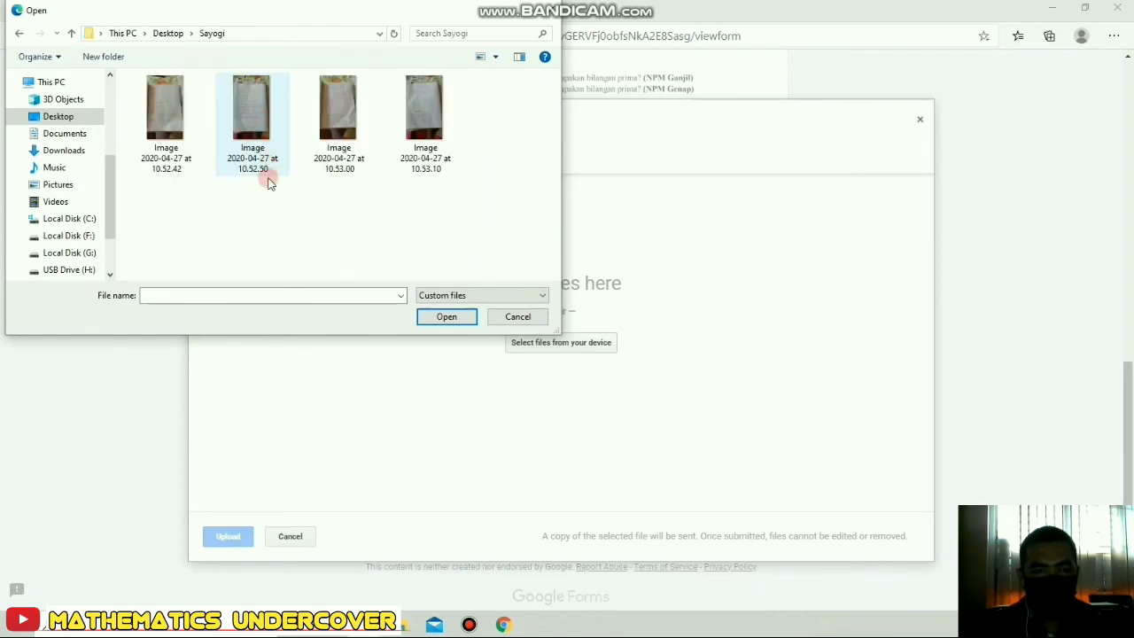
{"action": "left_click", "coordinate": [177, 140]}
{"action": "left_click", "coordinate": [445, 316]}
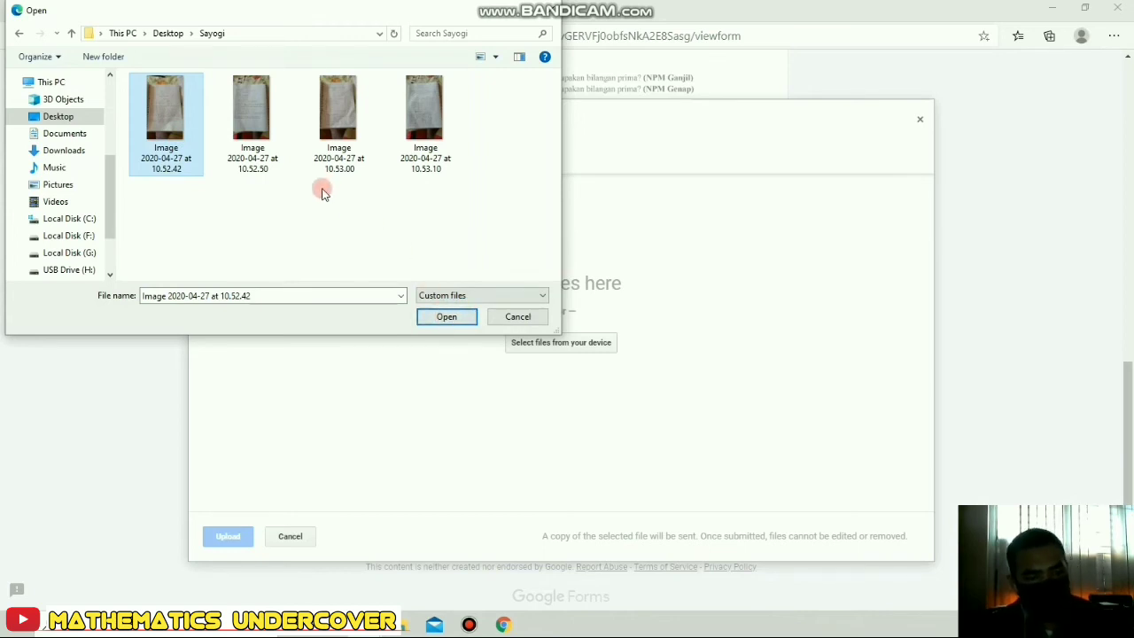
{"action": "key", "text": "ctrl+a"}
{"action": "left_click", "coordinate": [445, 317]}
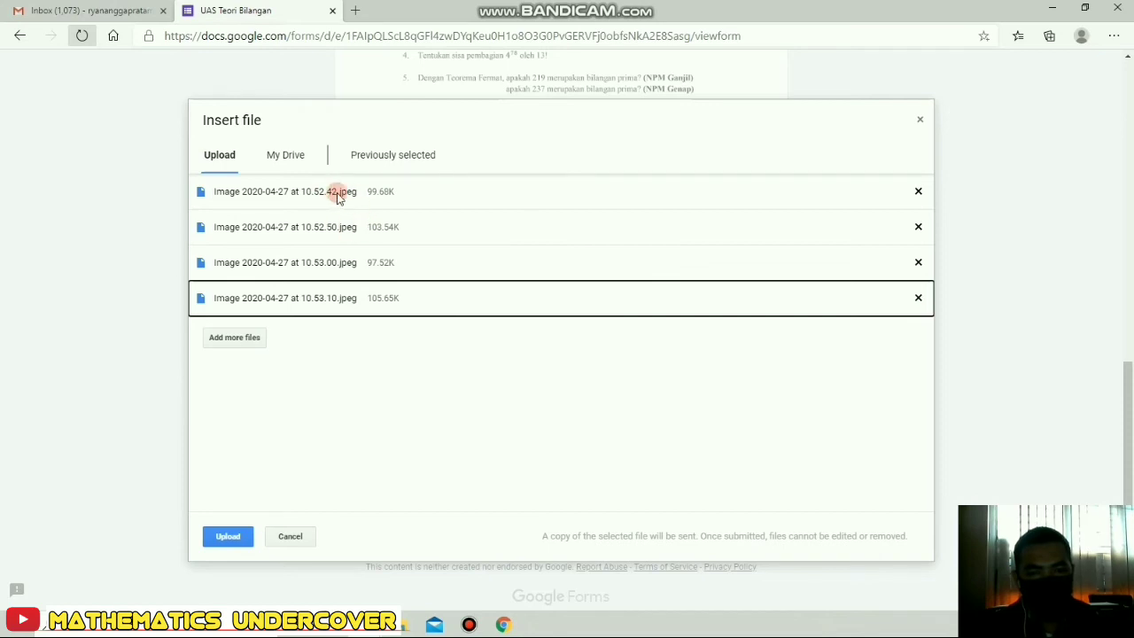
Add the SERTIFIKAT PDF from the Downloads folder to the answer files, upload them all and submit the form.
{"action": "left_click", "coordinate": [241, 339]}
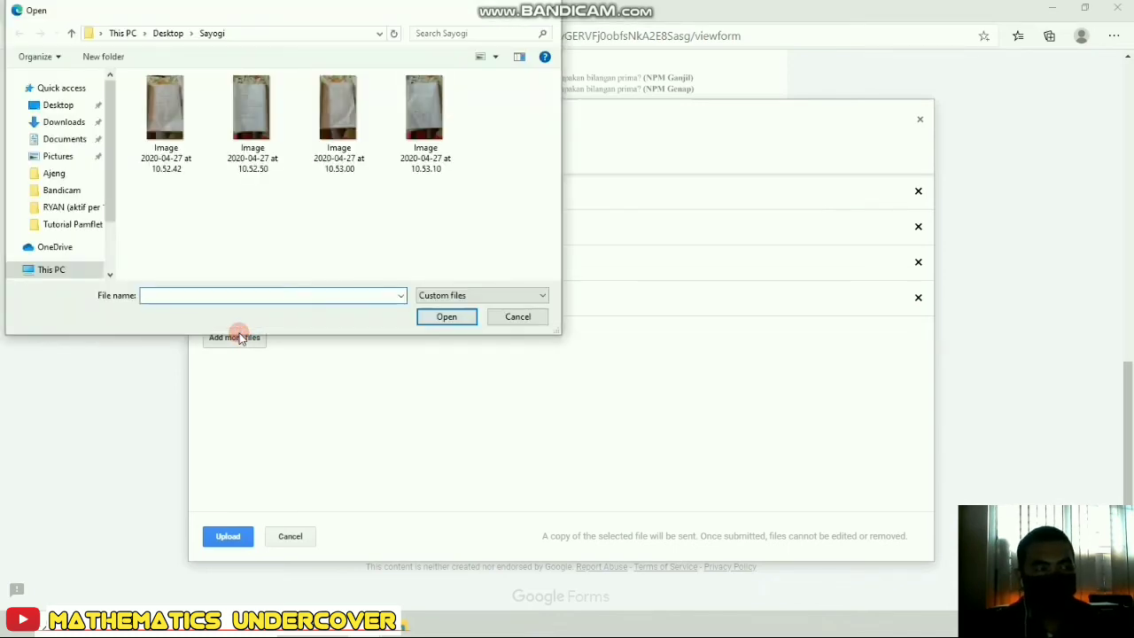
{"action": "left_click", "coordinate": [57, 105]}
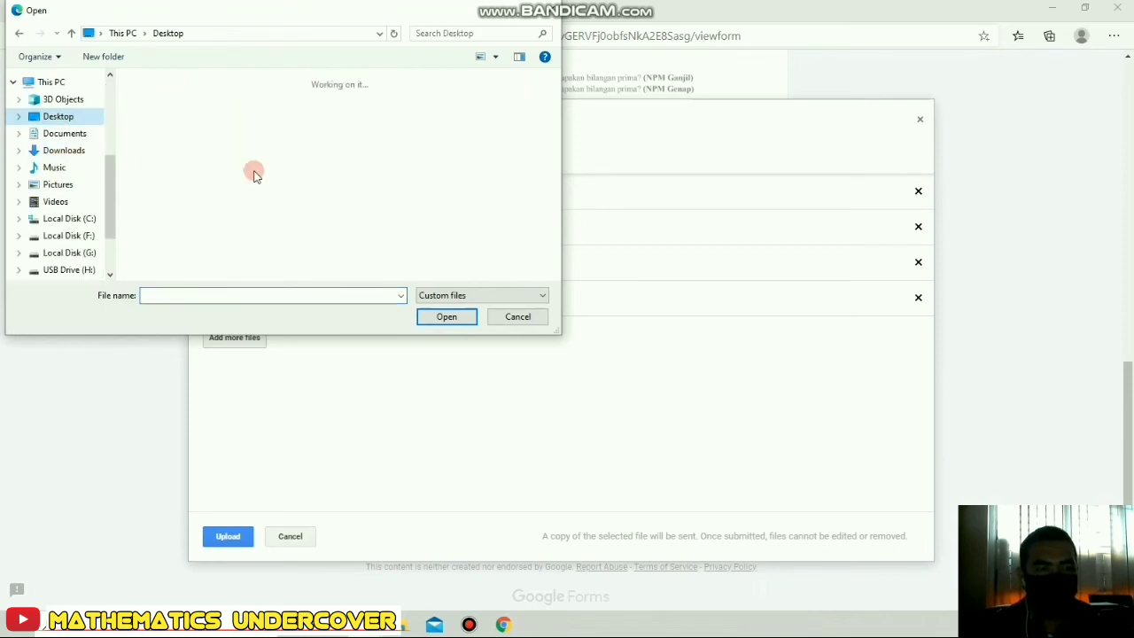
{"action": "left_click", "coordinate": [169, 222]}
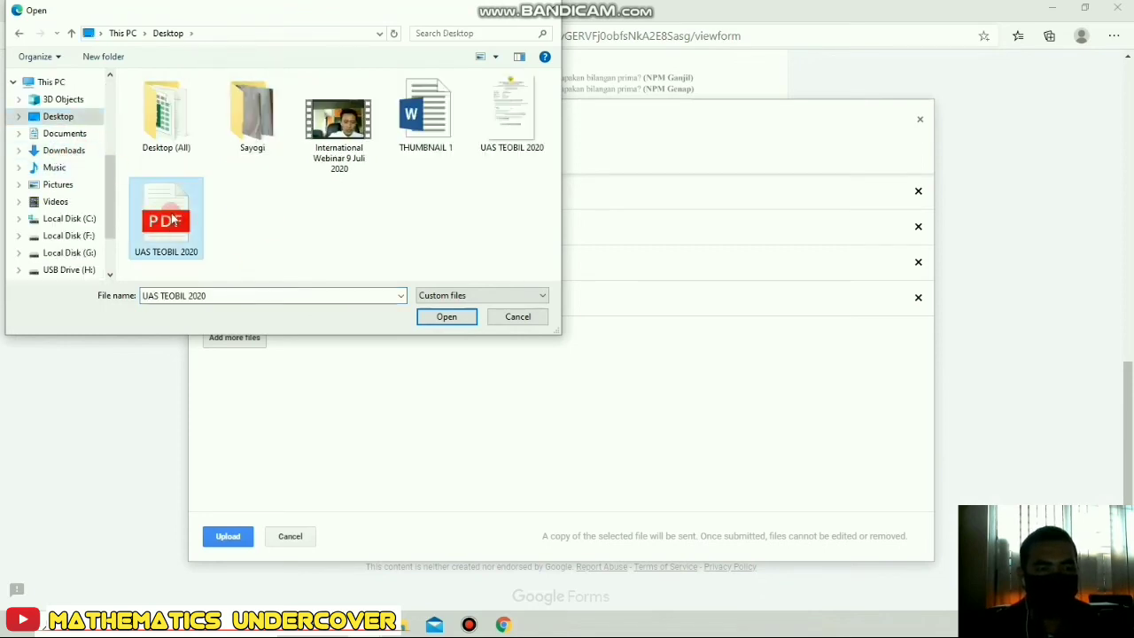
{"action": "left_click", "coordinate": [64, 151]}
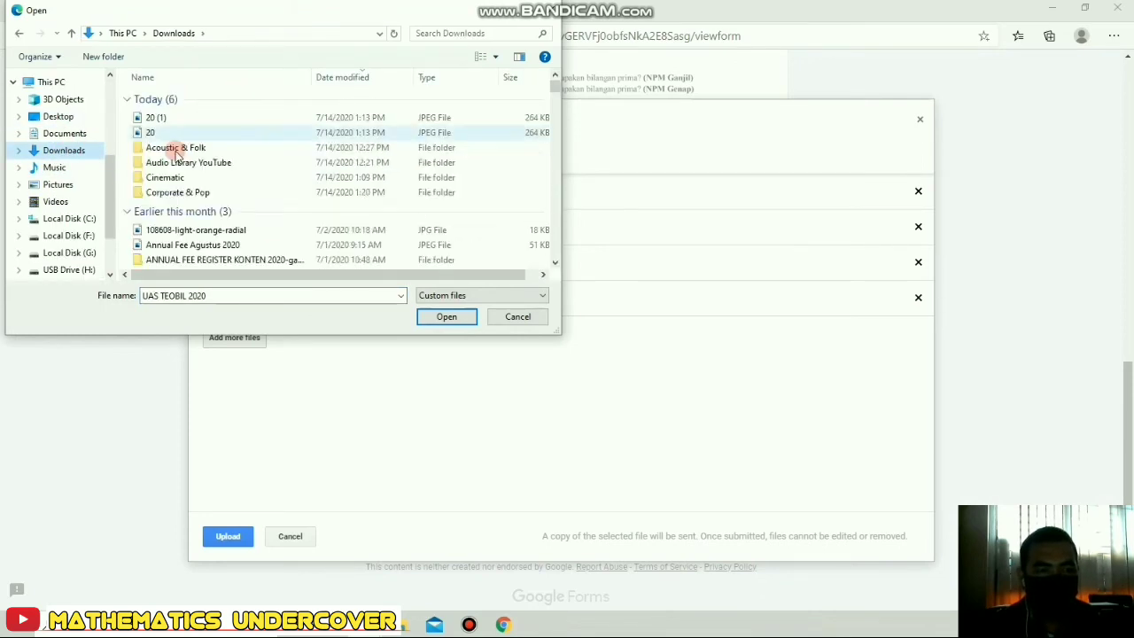
{"action": "left_click", "coordinate": [270, 117]}
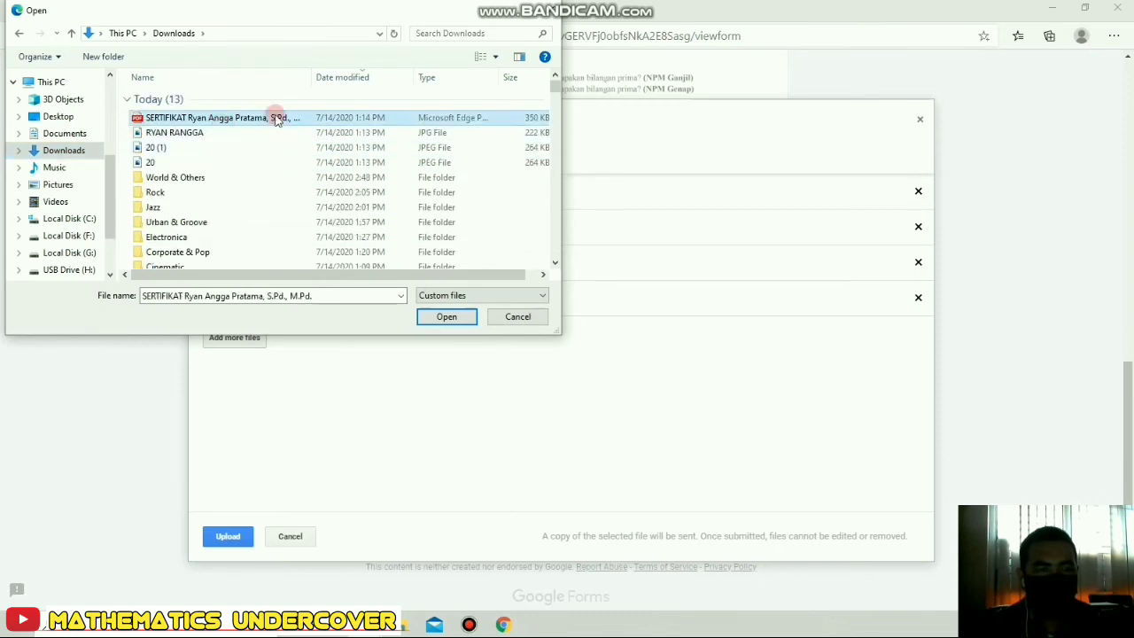
{"action": "left_click", "coordinate": [448, 317]}
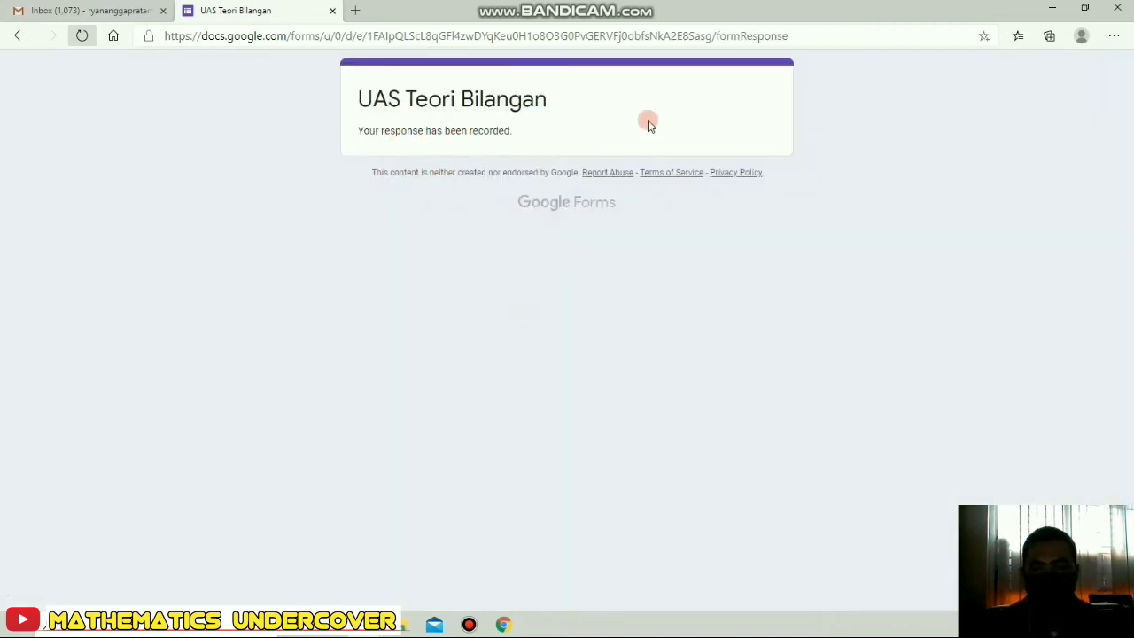
Switch to Google Chrome, open the exam form's responses and create a spreadsheet for them.
{"action": "left_click", "coordinate": [502, 623]}
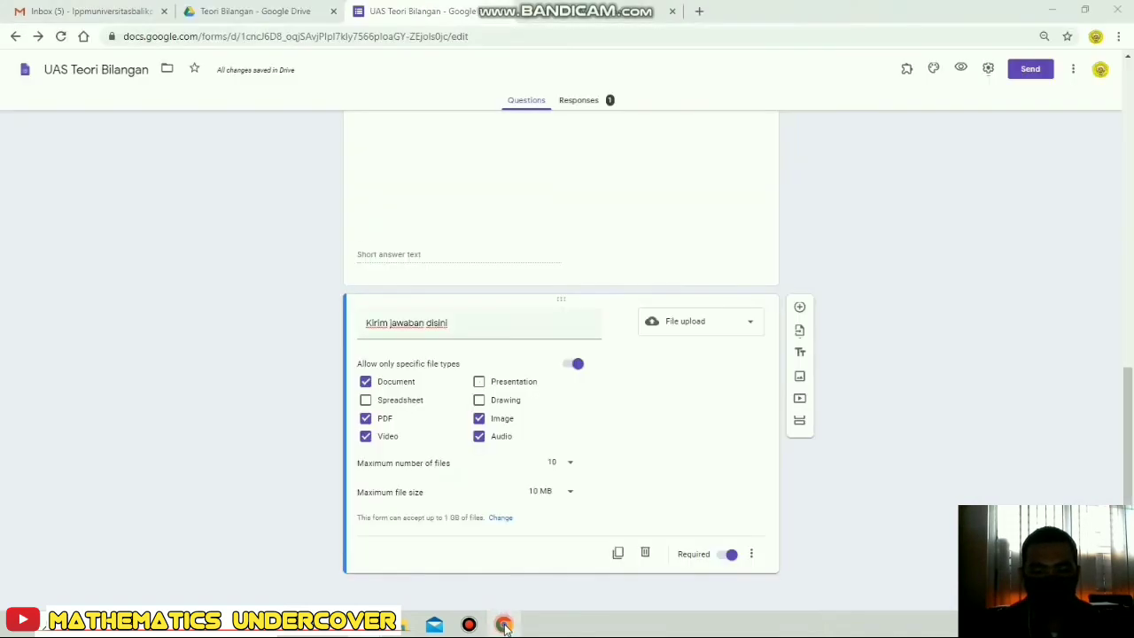
{"action": "scroll", "coordinate": [1031, 443], "scroll_direction": "up", "scroll_amount": 20}
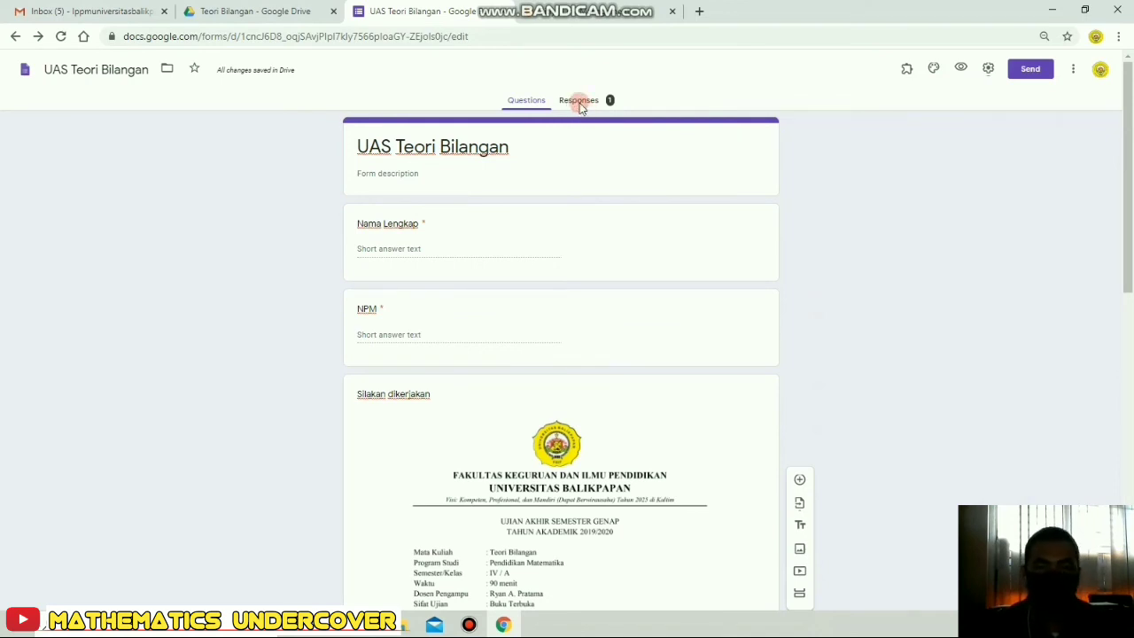
{"action": "left_click", "coordinate": [579, 101]}
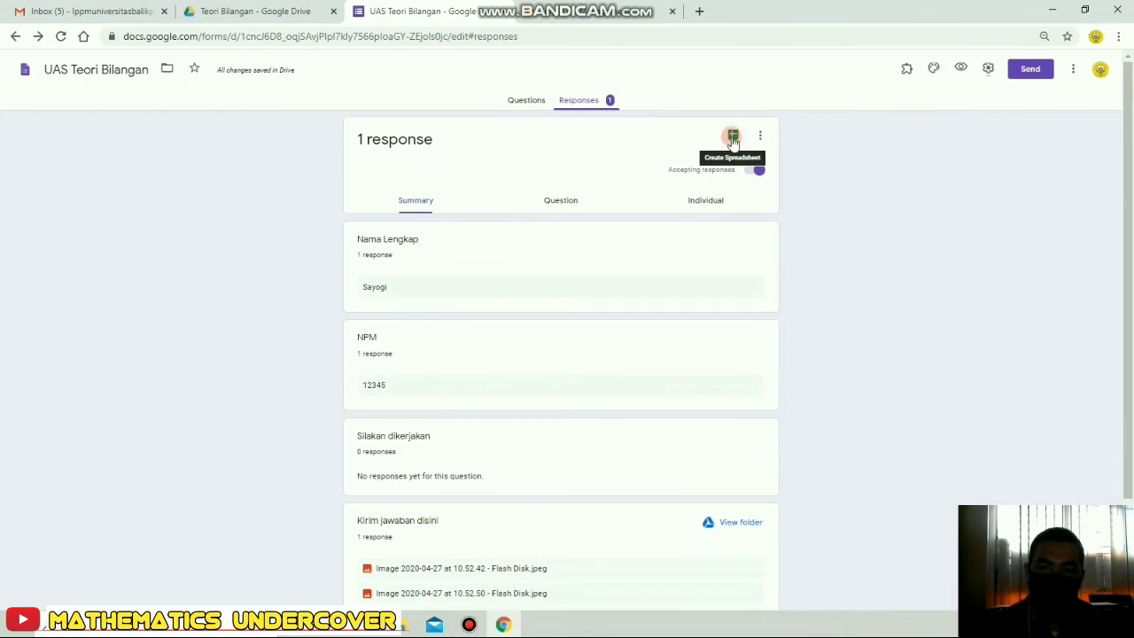
{"action": "left_click", "coordinate": [731, 137]}
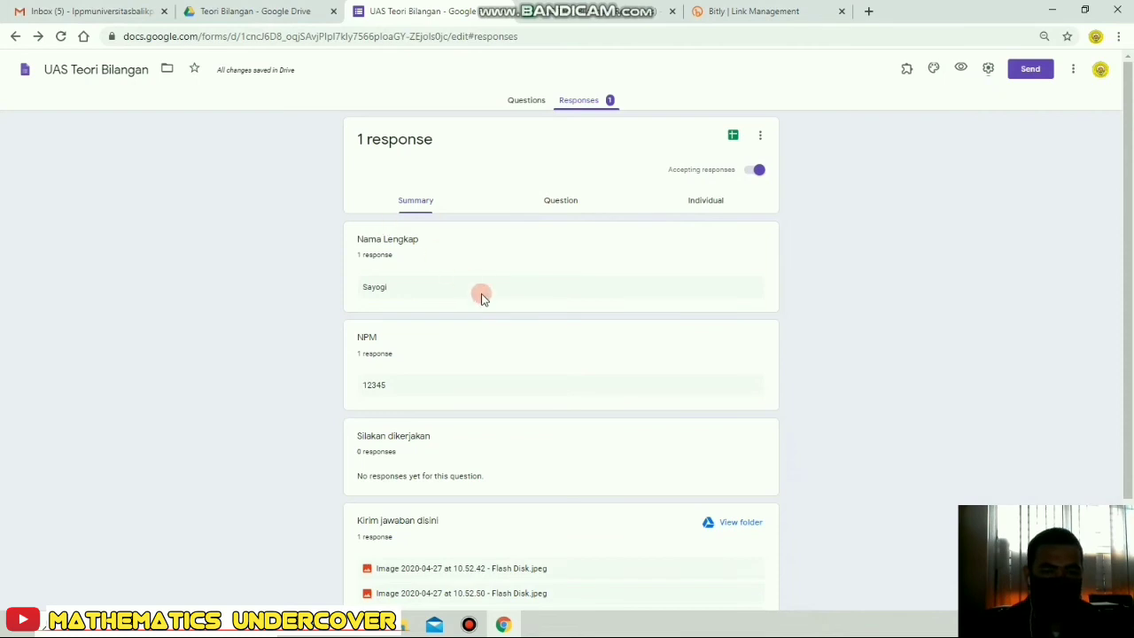
View the first uploaded answer image from the "Kirim jawaban disini" responses, and close the image and response spreadsheet.
{"action": "scroll", "coordinate": [470, 302], "scroll_direction": "down", "scroll_amount": 1}
{"action": "scroll", "coordinate": [488, 327], "scroll_direction": "down", "scroll_amount": 1}
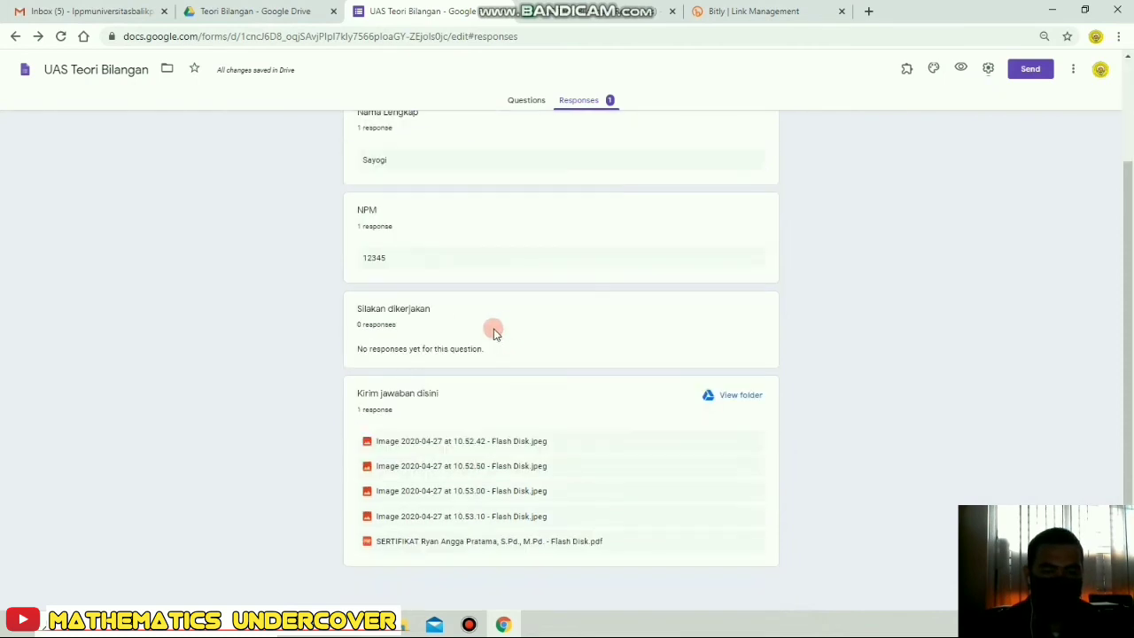
{"action": "left_click", "coordinate": [498, 438]}
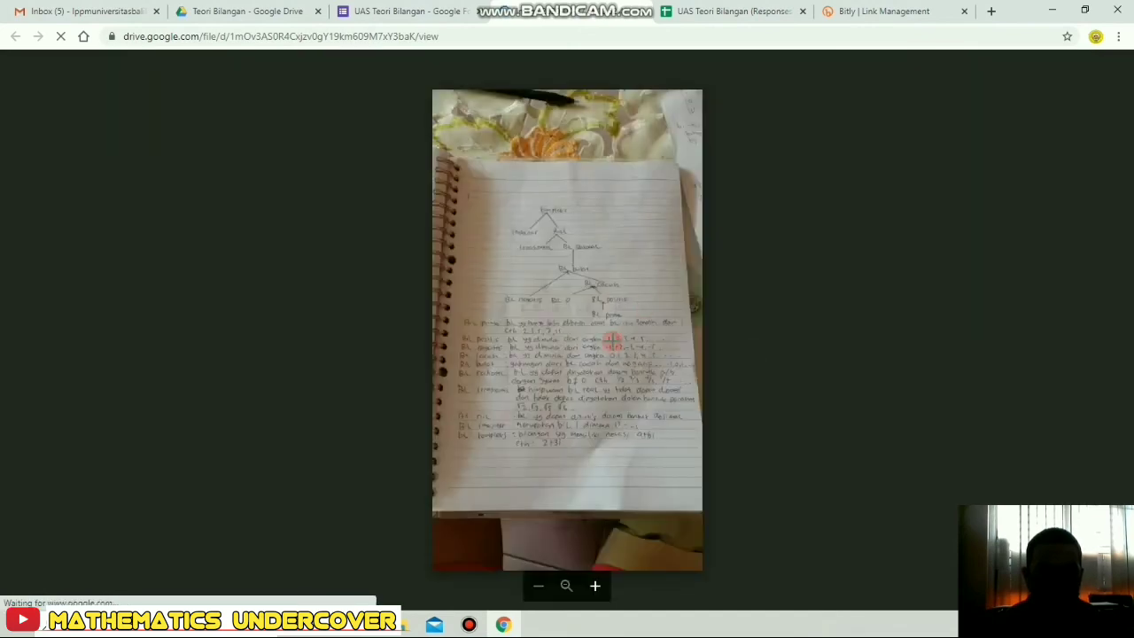
{"action": "left_click", "coordinate": [414, 13]}
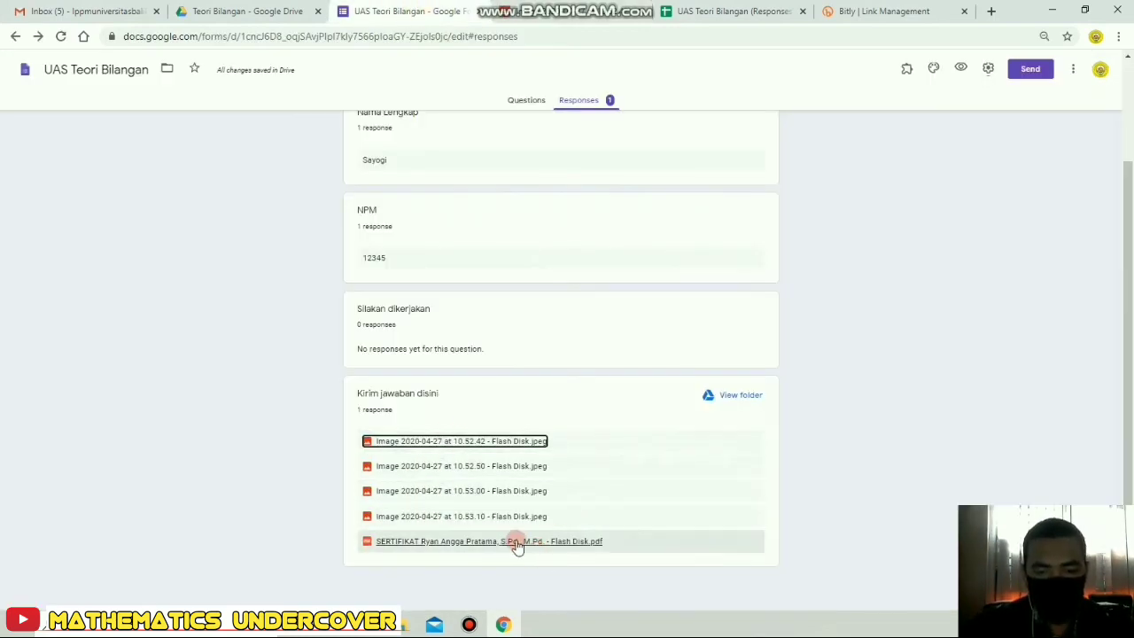
{"action": "left_click", "coordinate": [558, 12]}
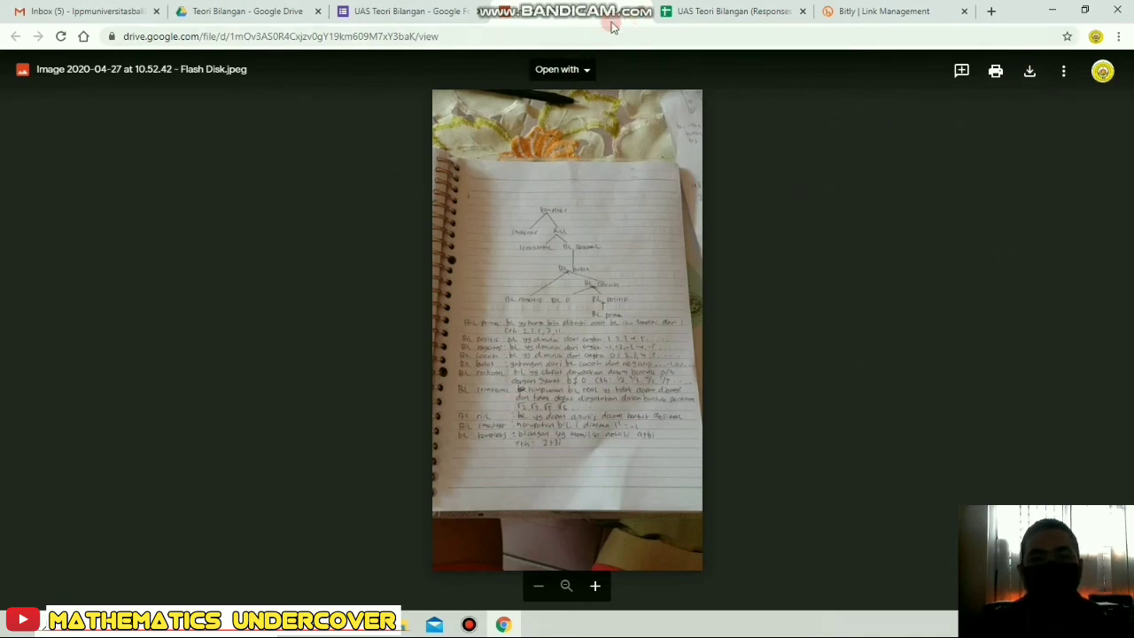
{"action": "key", "text": "ctrl+w"}
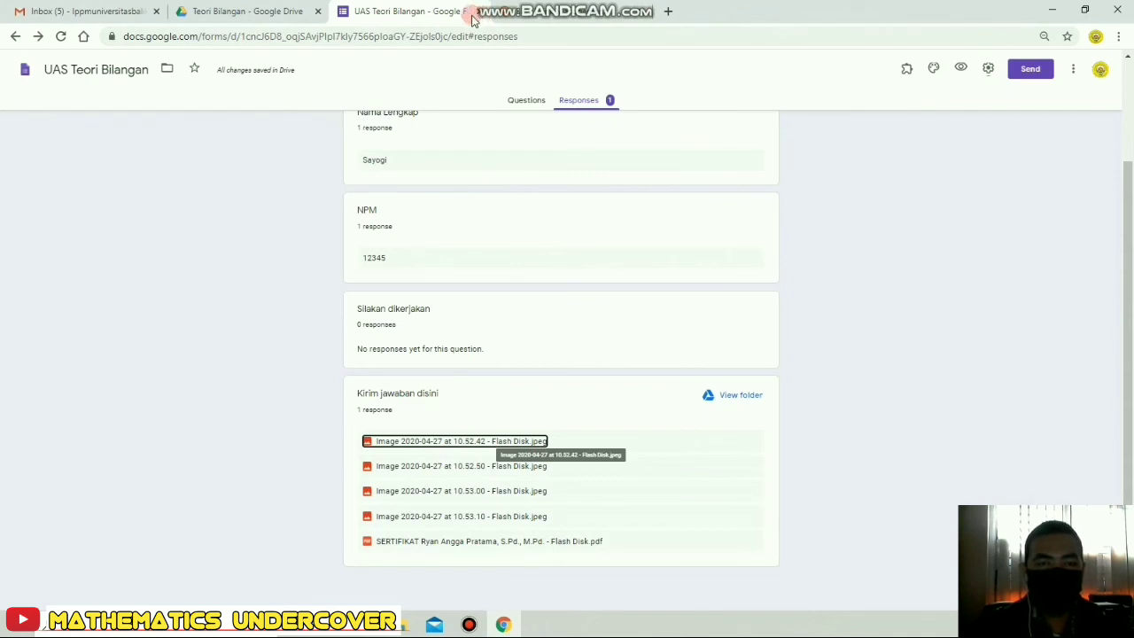
Close the form, return to the Teori Bilangan folder in Google Drive and make a copy of the "UAS Teori Bilangan" form.
{"action": "key", "text": "ctrl+w"}
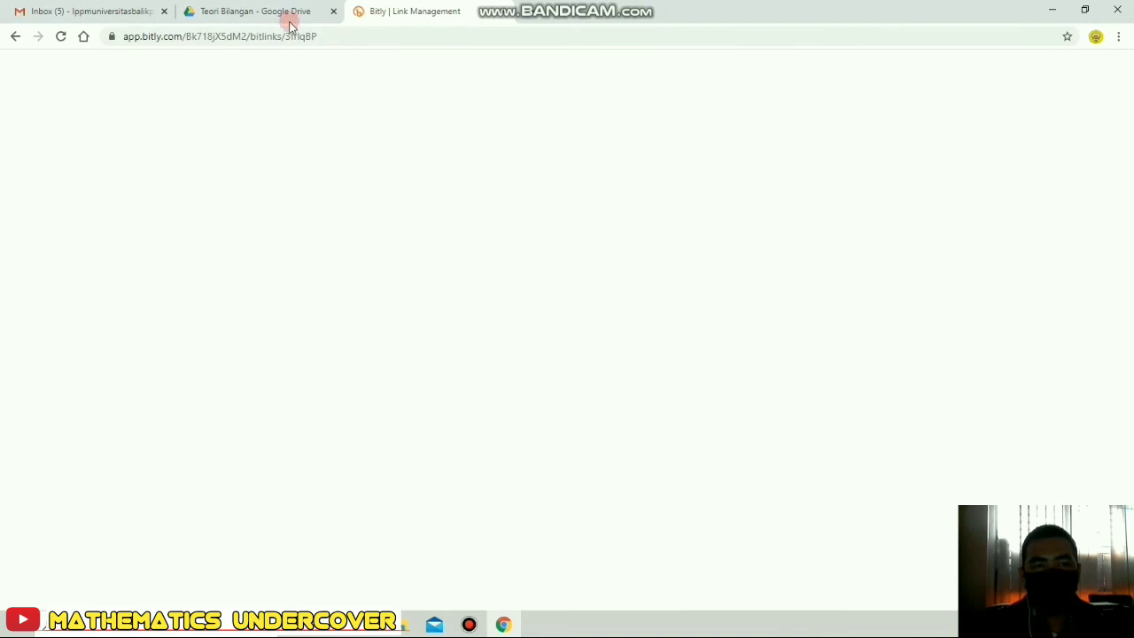
{"action": "left_click", "coordinate": [264, 13]}
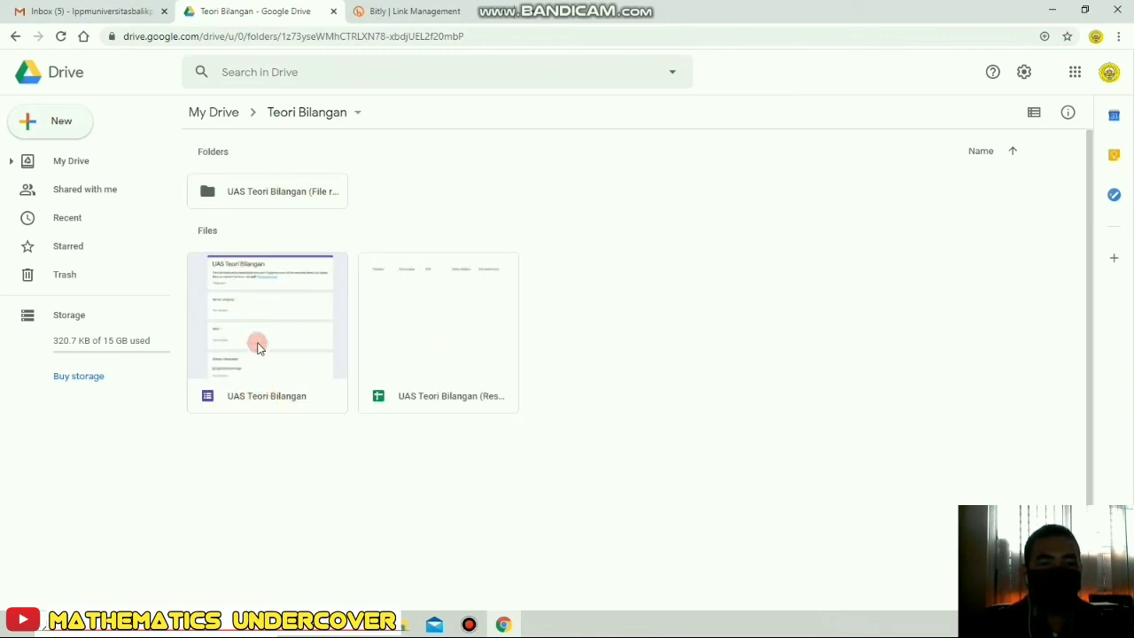
{"action": "left_click", "coordinate": [280, 400]}
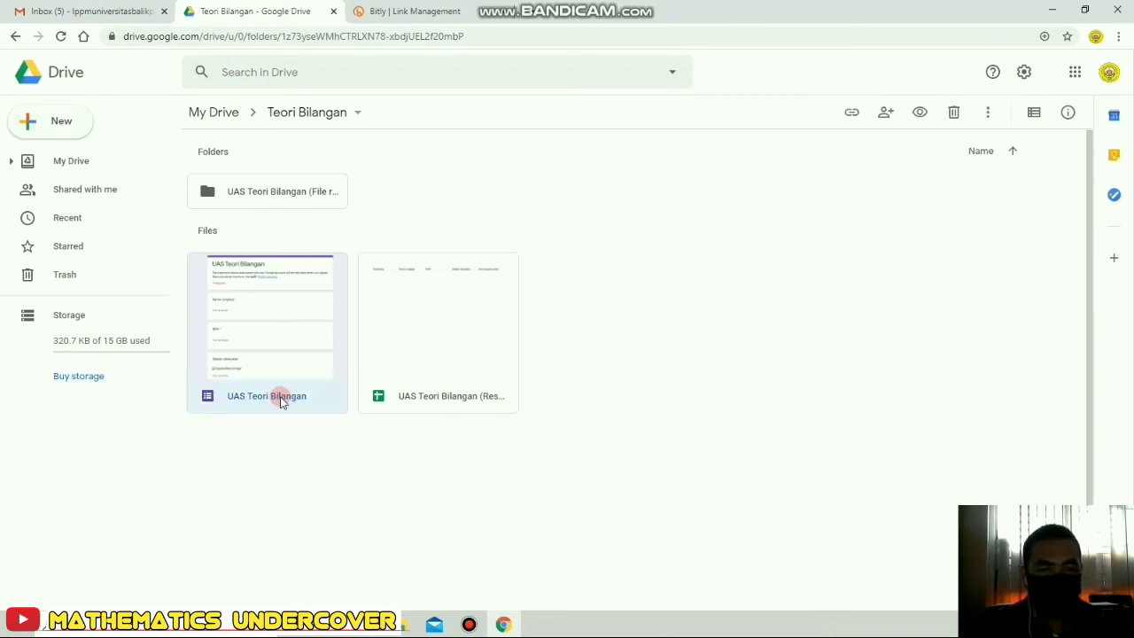
{"action": "right_click", "coordinate": [280, 400]}
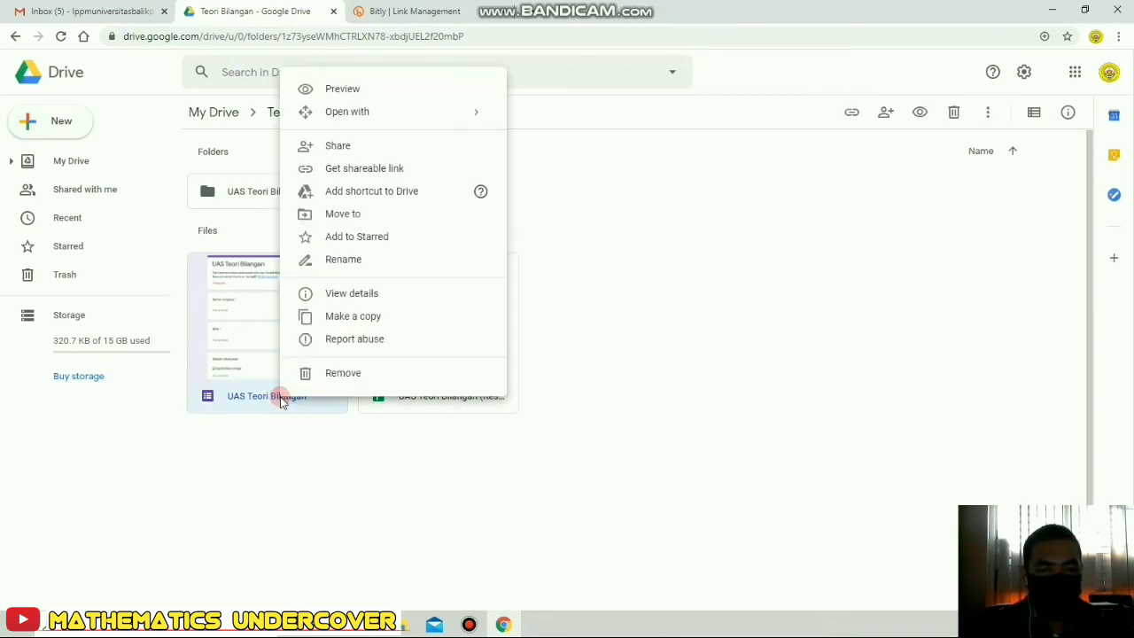
{"action": "left_click", "coordinate": [380, 320]}
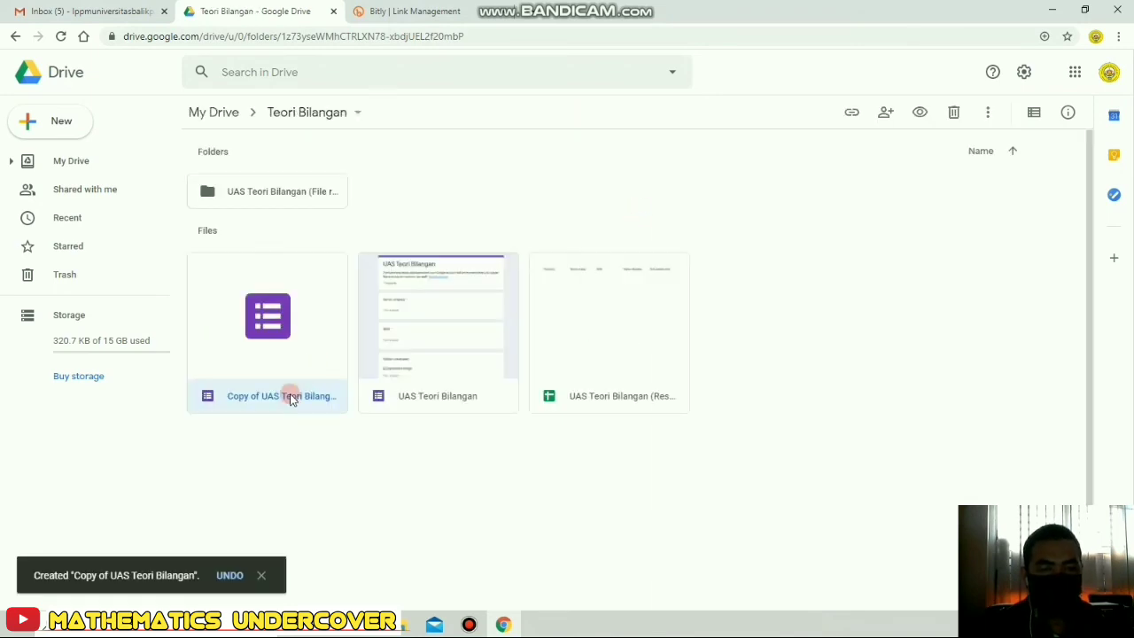
Make two more form copies, duplicating the newest copy each time.
{"action": "right_click", "coordinate": [291, 398]}
{"action": "left_click", "coordinate": [389, 315]}
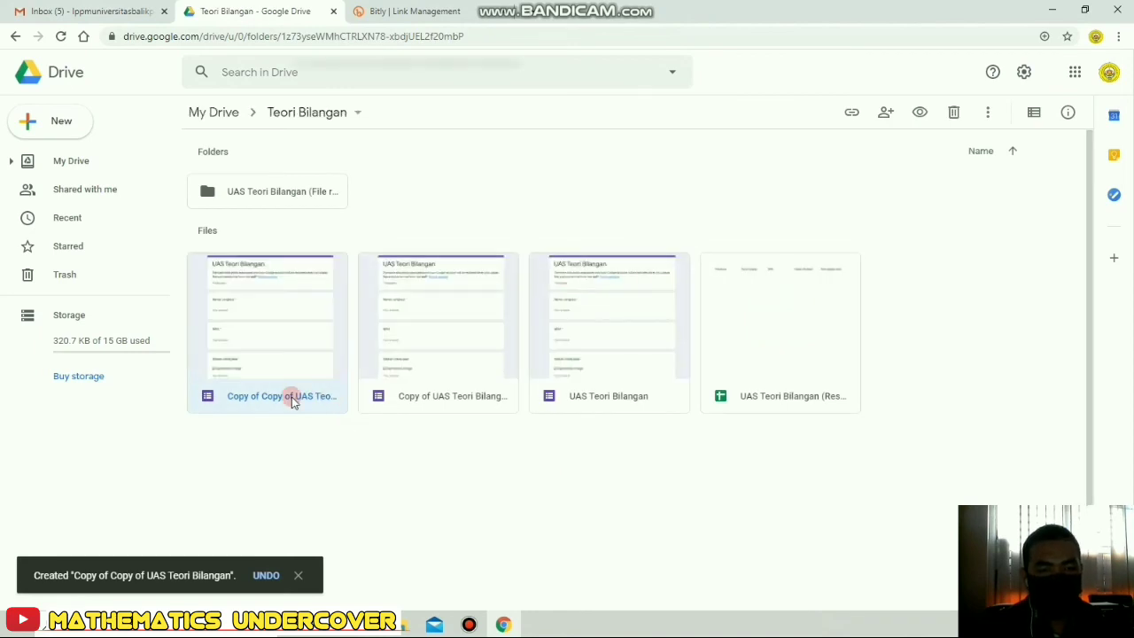
{"action": "right_click", "coordinate": [293, 399]}
{"action": "left_click", "coordinate": [377, 317]}
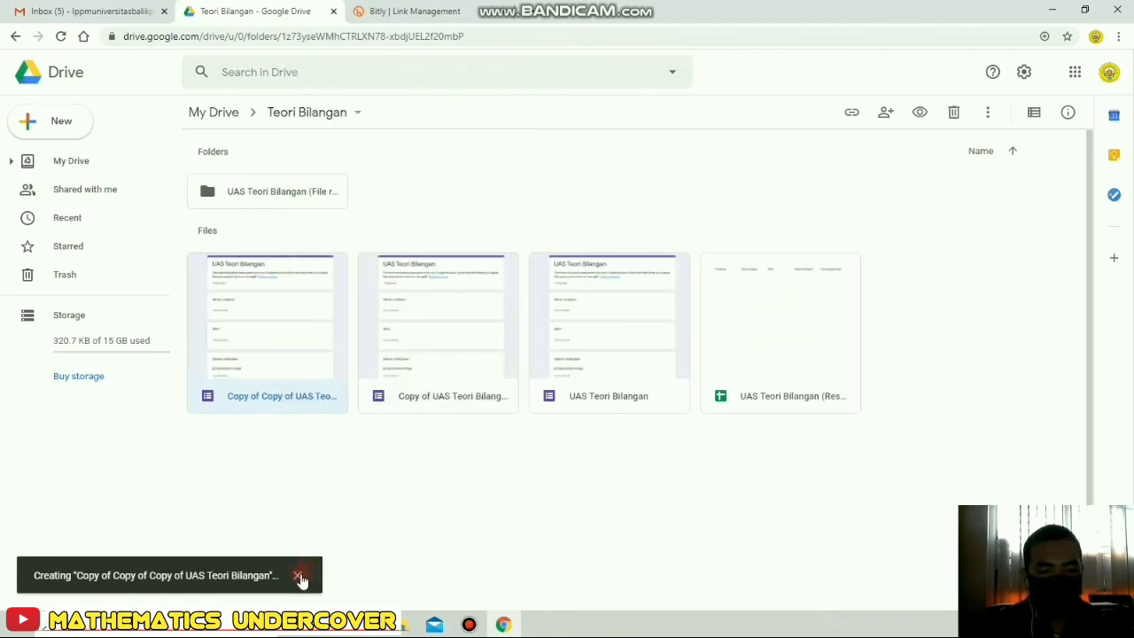
{"action": "left_click", "coordinate": [297, 576]}
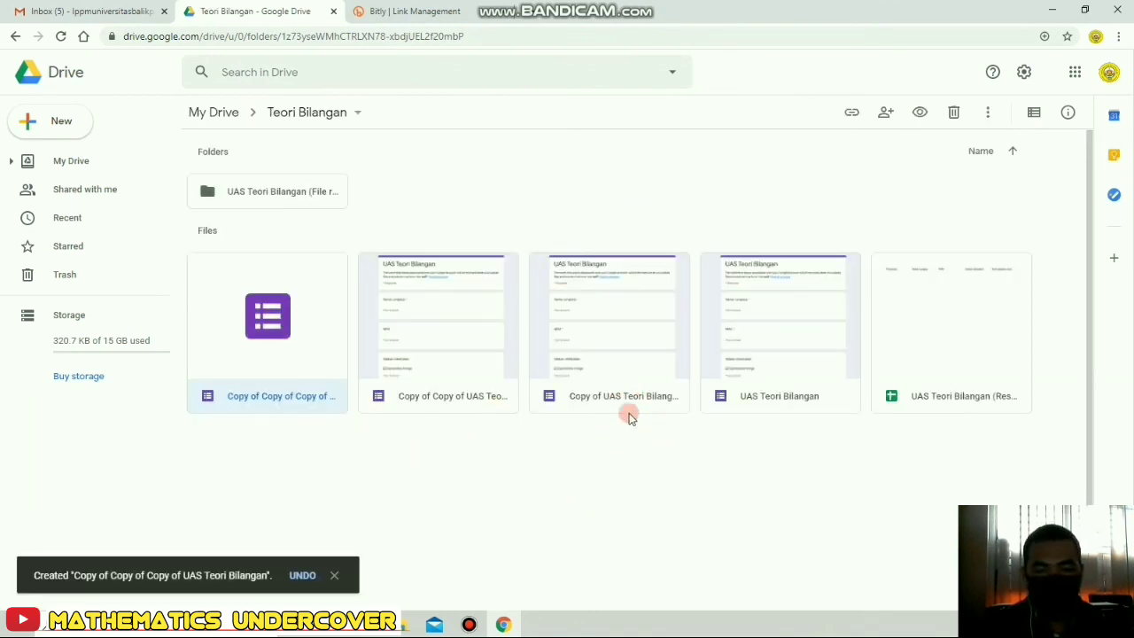
Open "Copy of UAS Teori Bilangan" and change the form title to "UTS Teori Bilangan".
{"action": "left_click", "coordinate": [609, 397]}
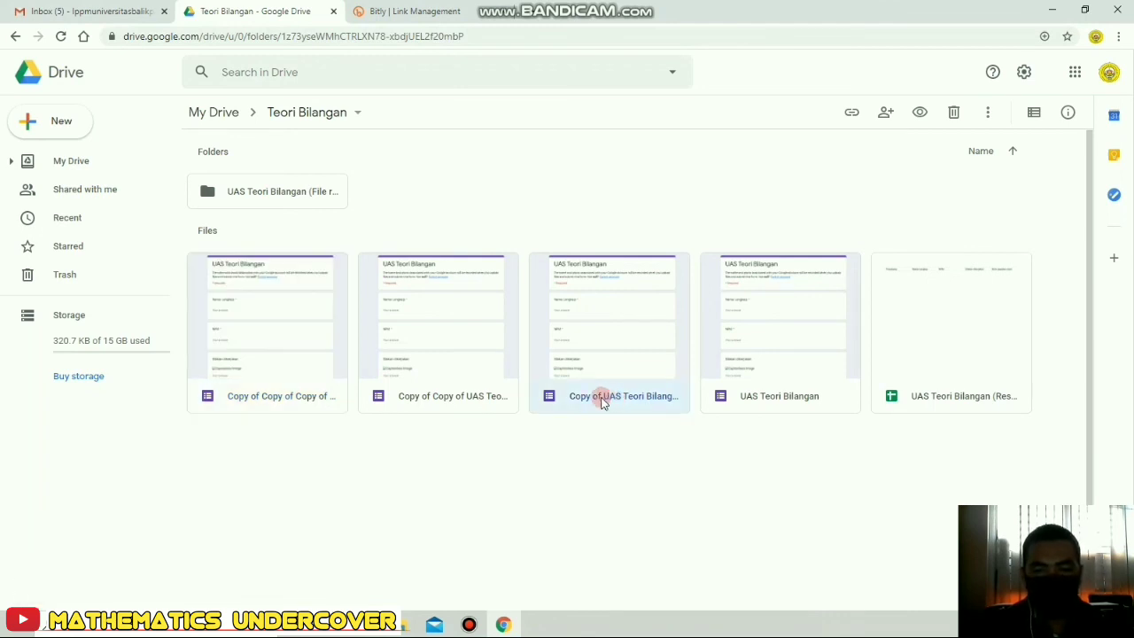
{"action": "double_click", "coordinate": [601, 402]}
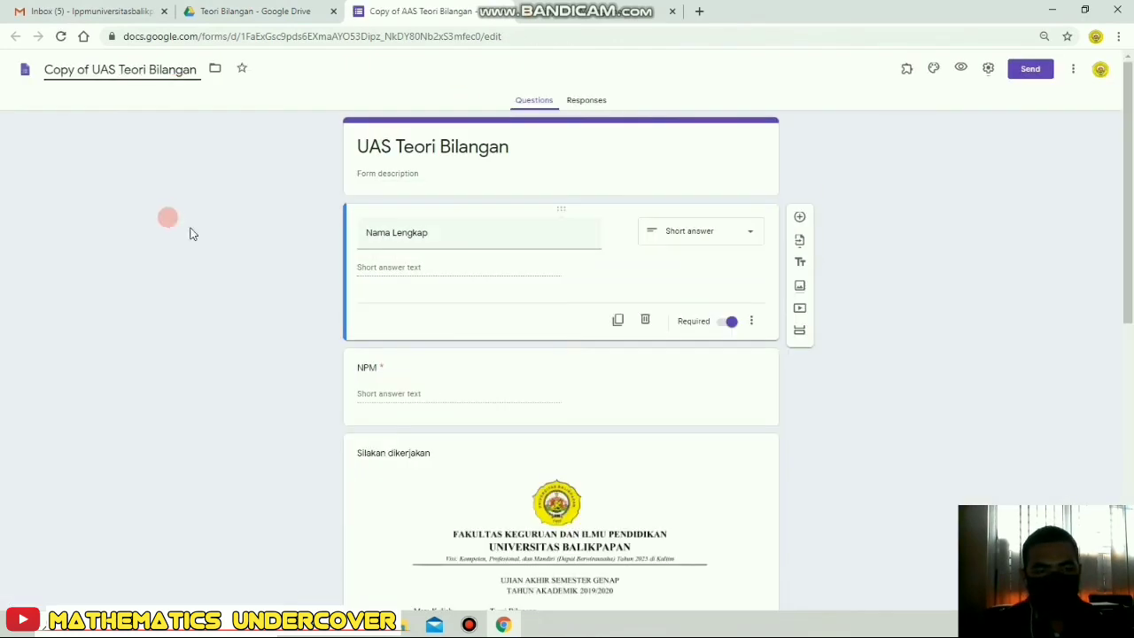
{"action": "left_click", "coordinate": [378, 147]}
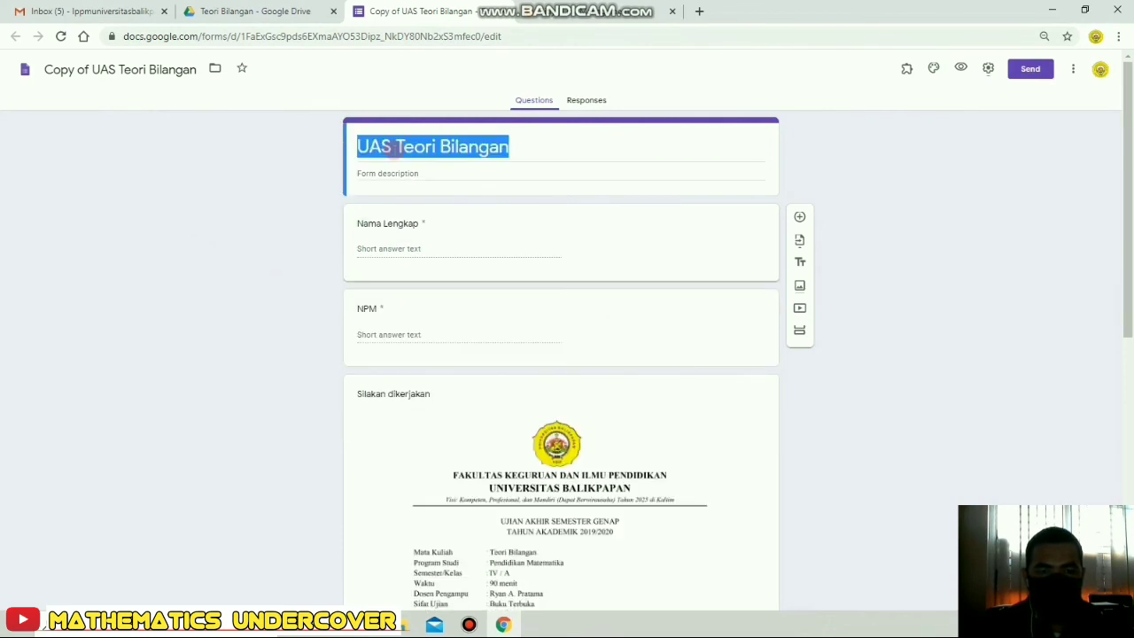
{"action": "left_click", "coordinate": [381, 147]}
{"action": "key", "text": "BackSpace"}
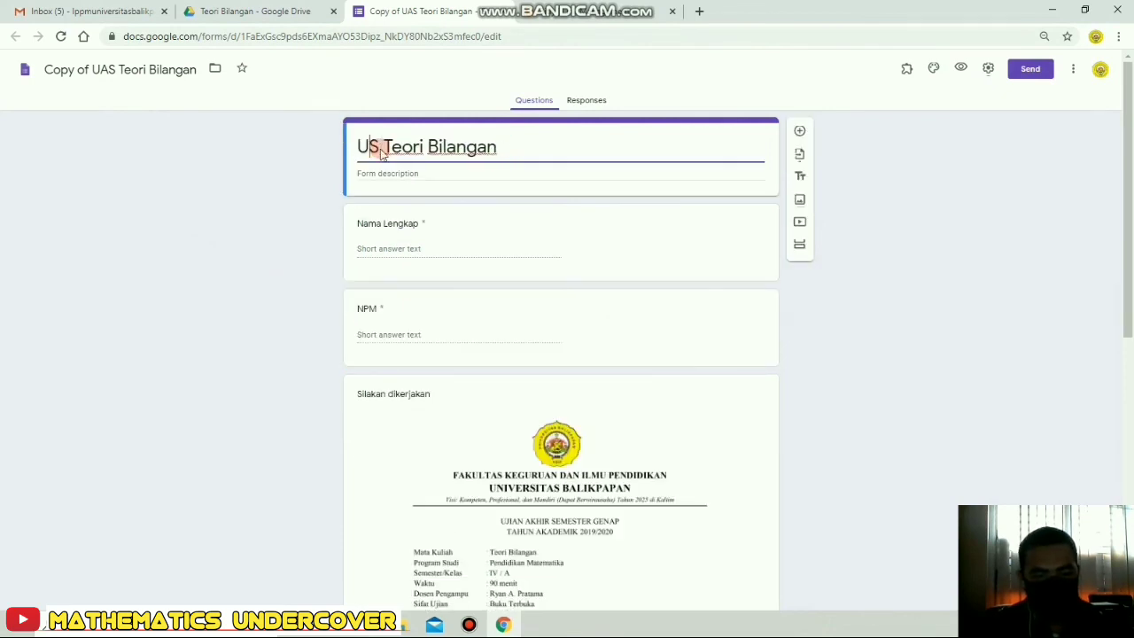
{"action": "type", "text": "T"}
Rename the copied form's file to "Copy of UTS Teori Bilangan".
{"action": "left_click", "coordinate": [107, 71]}
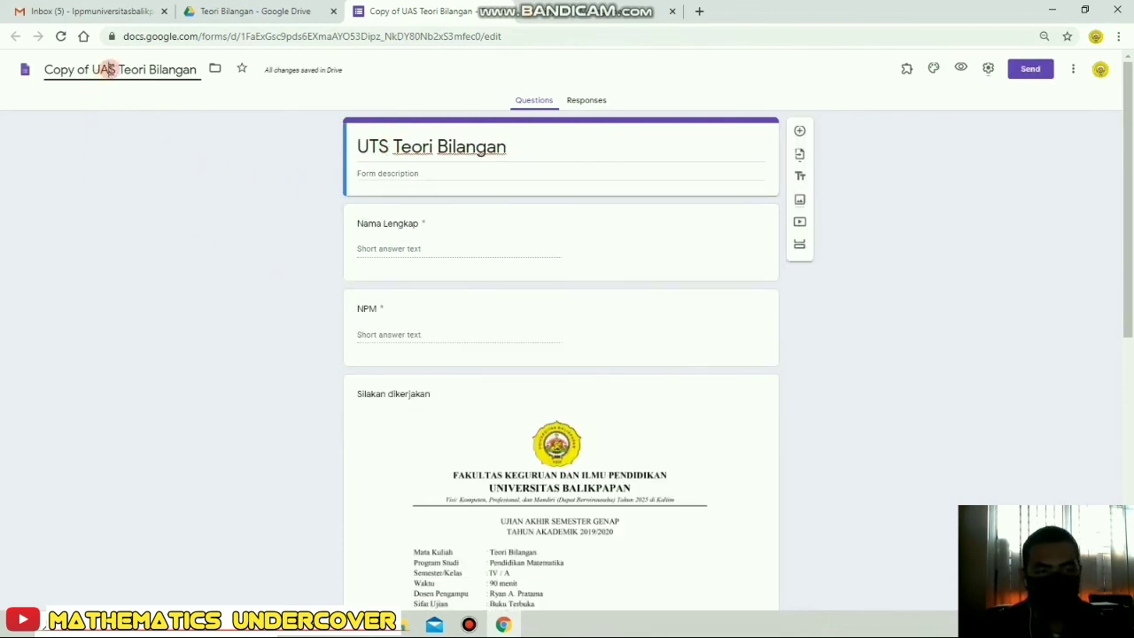
{"action": "key", "text": "BackSpace"}
{"action": "type", "text": "T"}
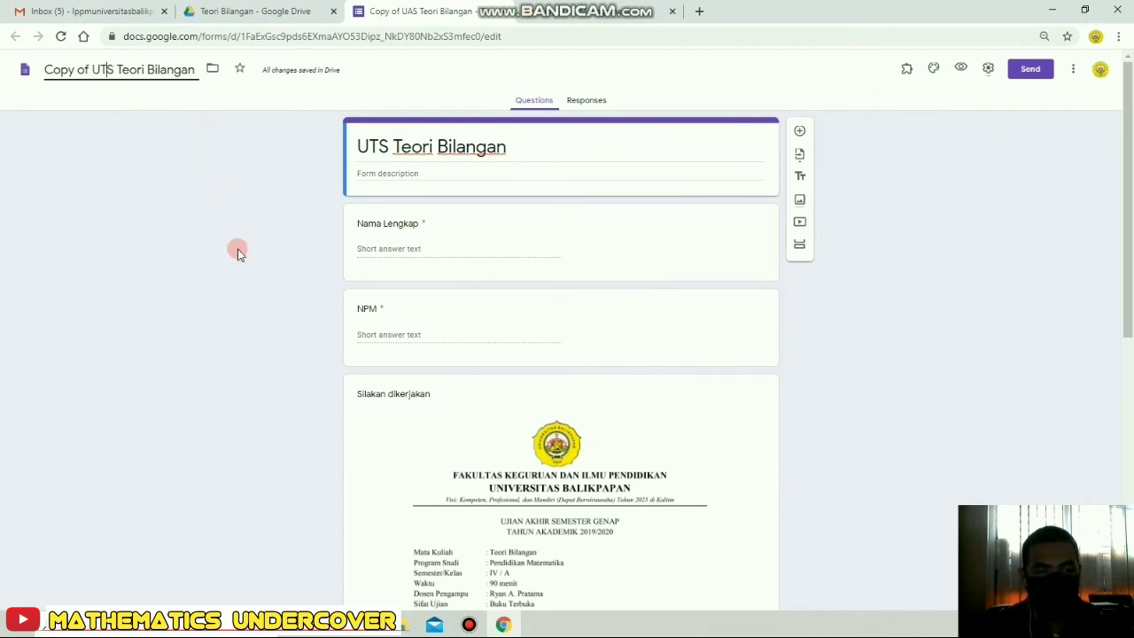
Check the image options, including Change and Remove, for the exam sheet in the "Silakan dikerjakan" question, leaving the image as is.
{"action": "left_click", "coordinate": [238, 254]}
{"action": "scroll", "coordinate": [620, 363], "scroll_direction": "down", "scroll_amount": 2}
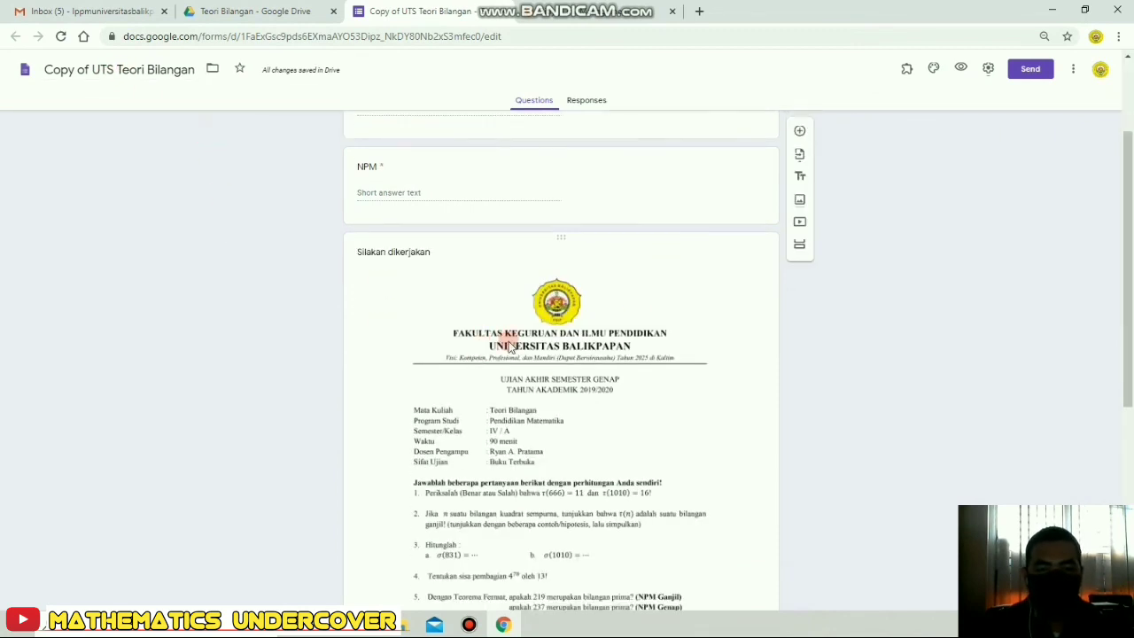
{"action": "left_click", "coordinate": [656, 240]}
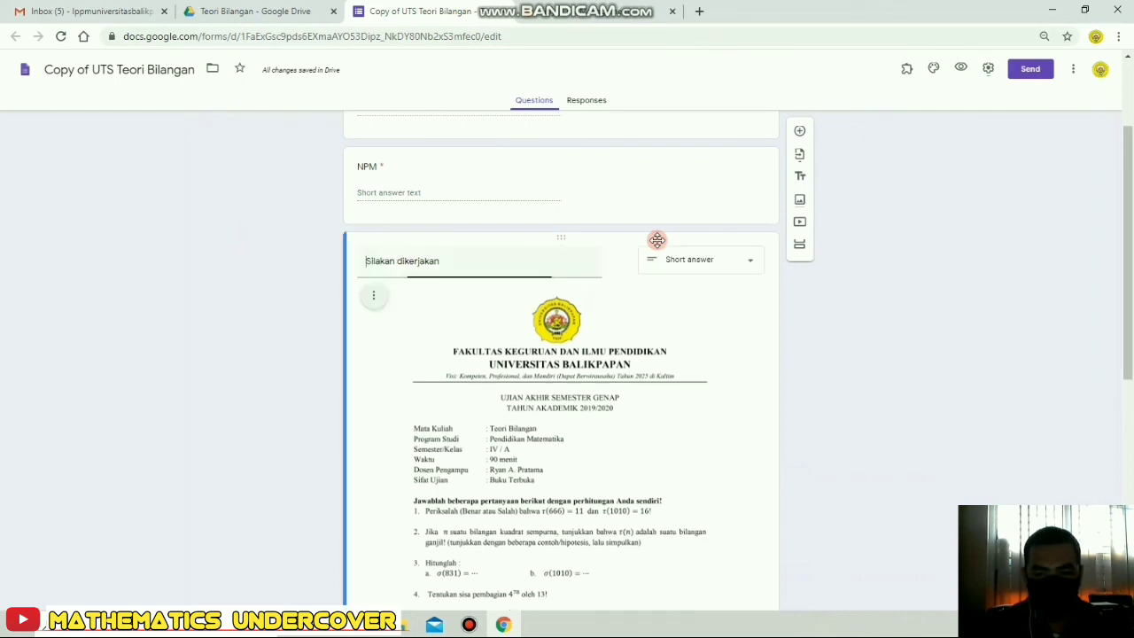
{"action": "left_click", "coordinate": [371, 299]}
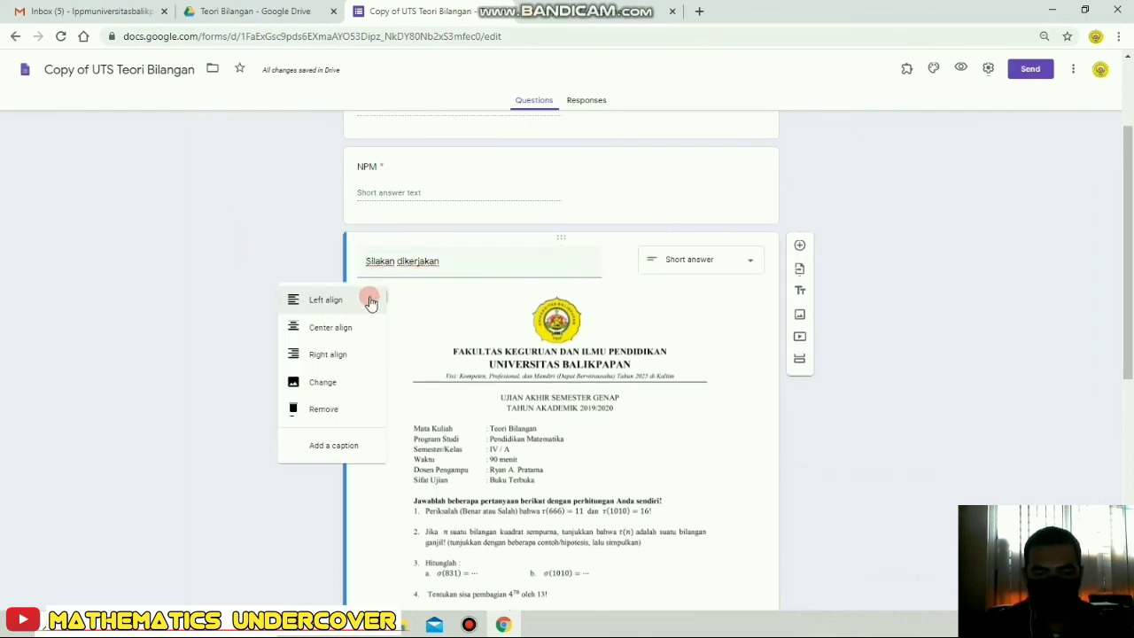
{"action": "left_click", "coordinate": [338, 416]}
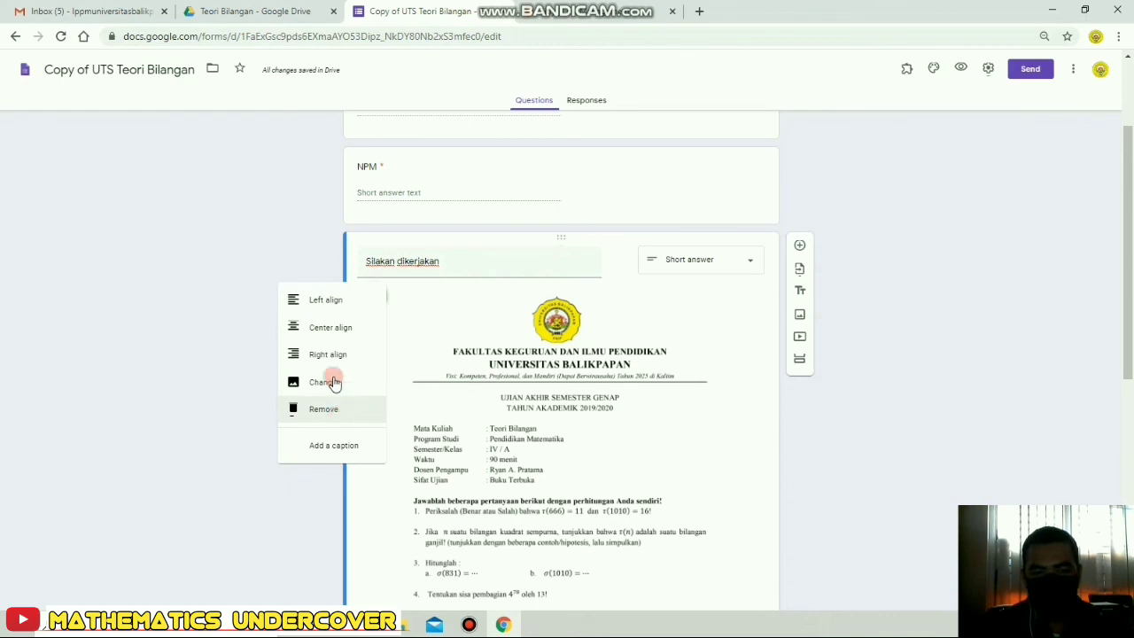
{"action": "left_click", "coordinate": [948, 408]}
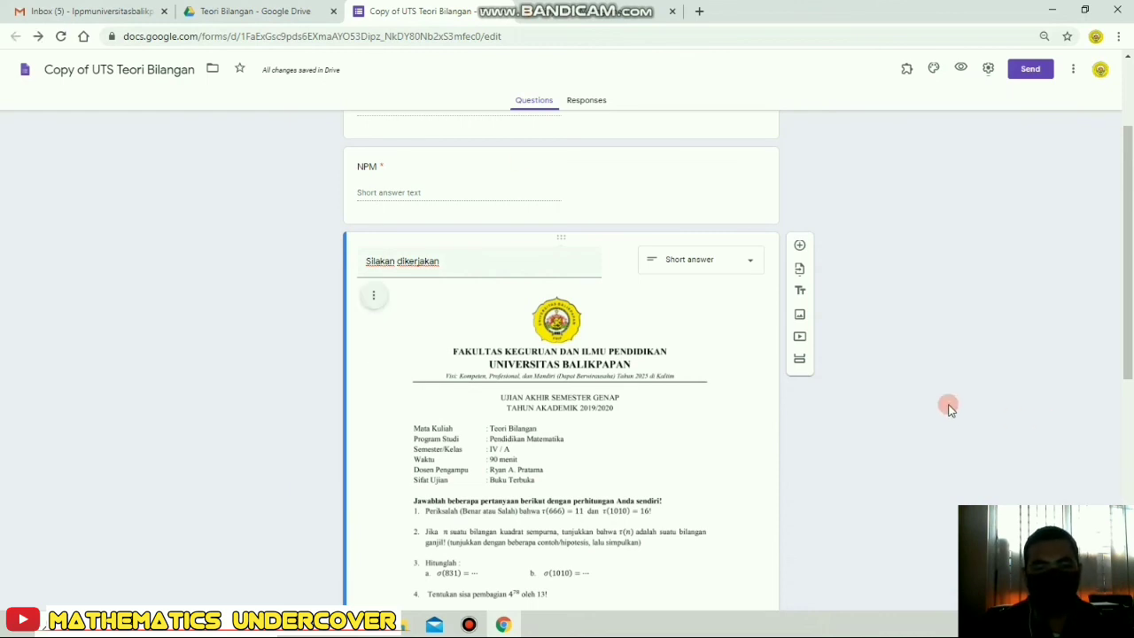
Check the copy in the Drive folder, then return to the form and shorten its file name to "UTS Teori Bilangan".
{"action": "left_click", "coordinate": [283, 13]}
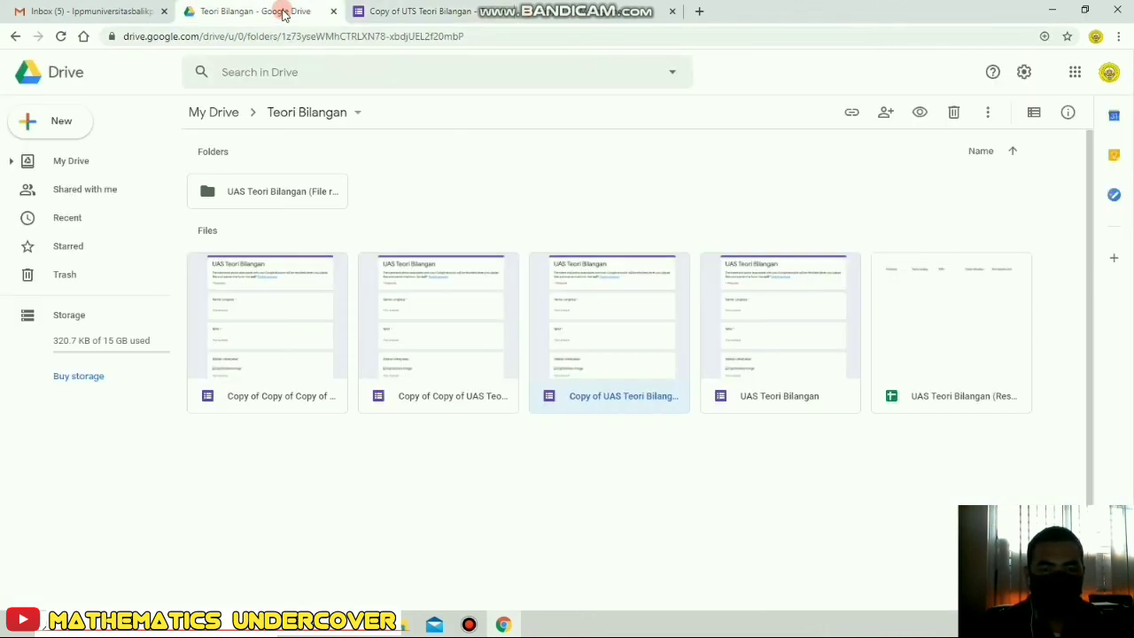
{"action": "left_click", "coordinate": [652, 334]}
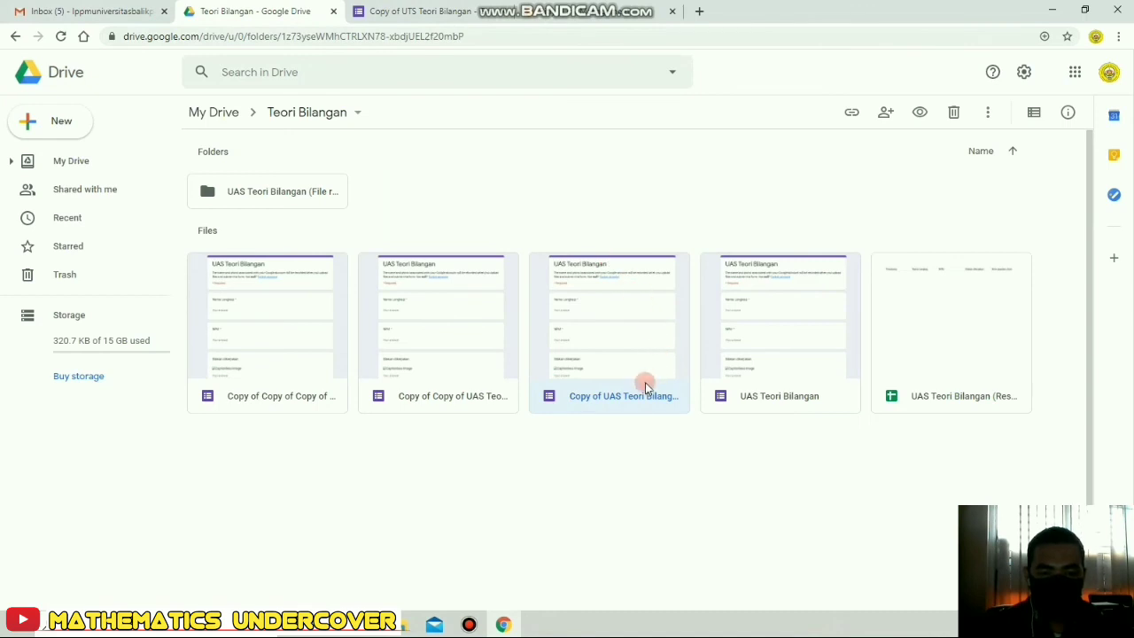
{"action": "left_click", "coordinate": [425, 13]}
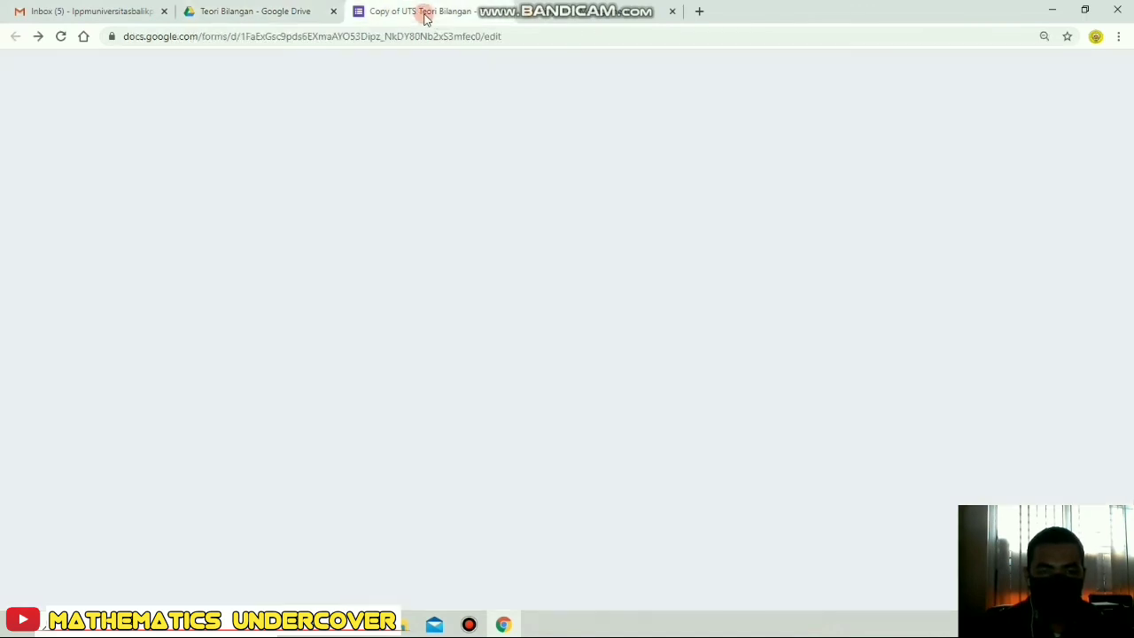
{"action": "left_click", "coordinate": [94, 71]}
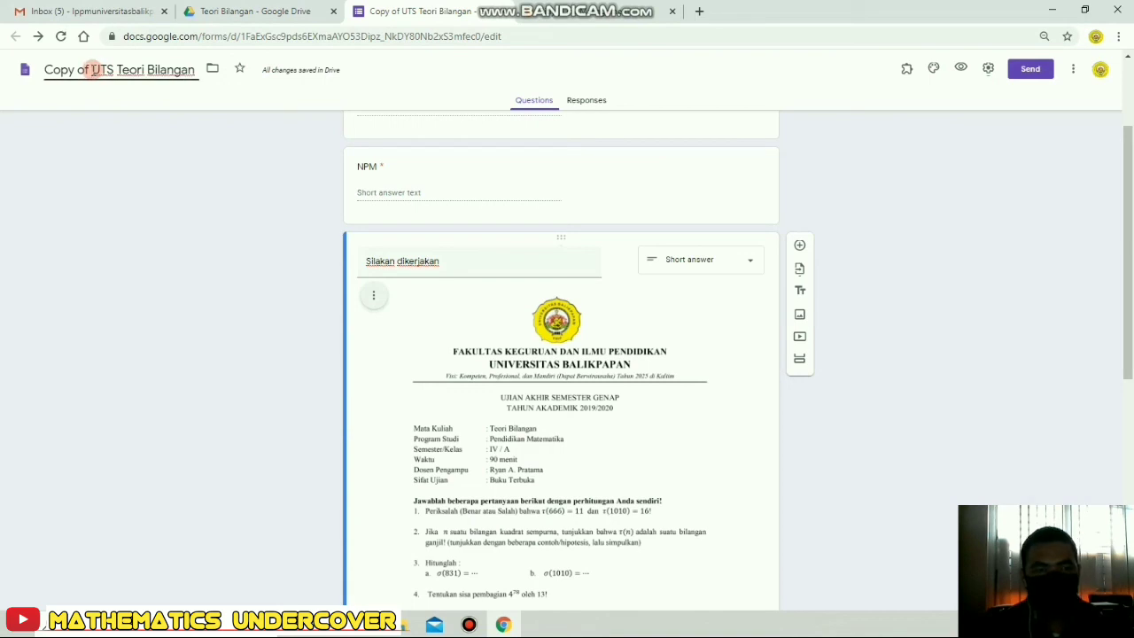
{"action": "key", "text": "BackSpace"}
{"action": "key", "text": "BackSpace"}
{"action": "key", "text": "BackSpace"}
{"action": "key", "text": "BackSpace"}
{"action": "key", "text": "BackSpace"}
{"action": "key", "text": "BackSpace"}
{"action": "key", "text": "BackSpace"}
{"action": "key", "text": "BackSpace"}
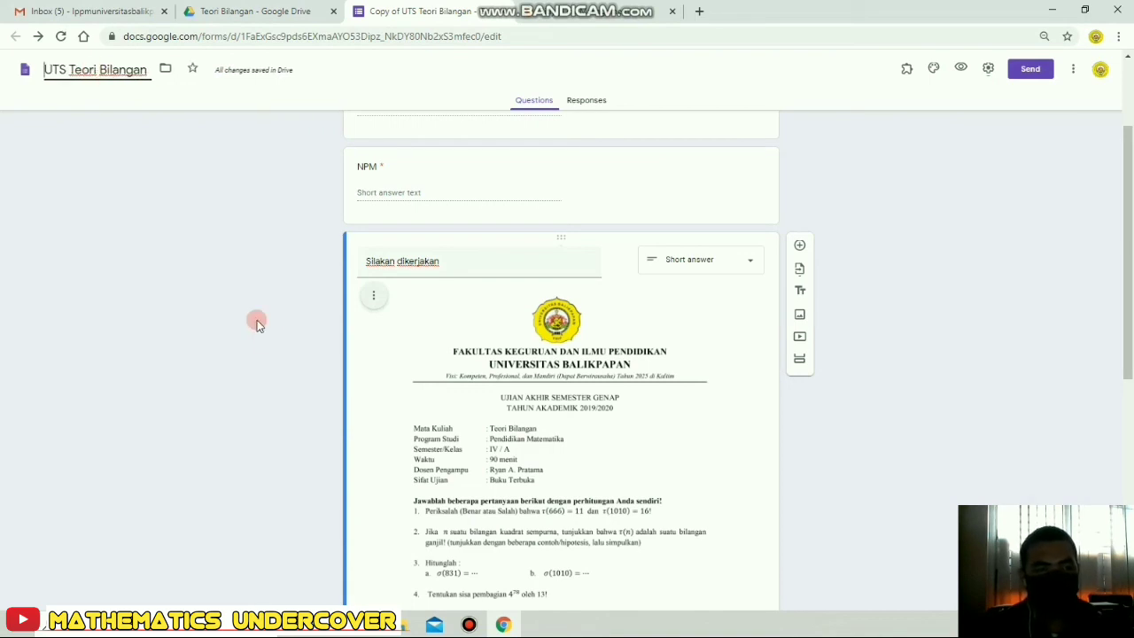
{"action": "scroll", "coordinate": [298, 306], "scroll_direction": "up", "scroll_amount": 2}
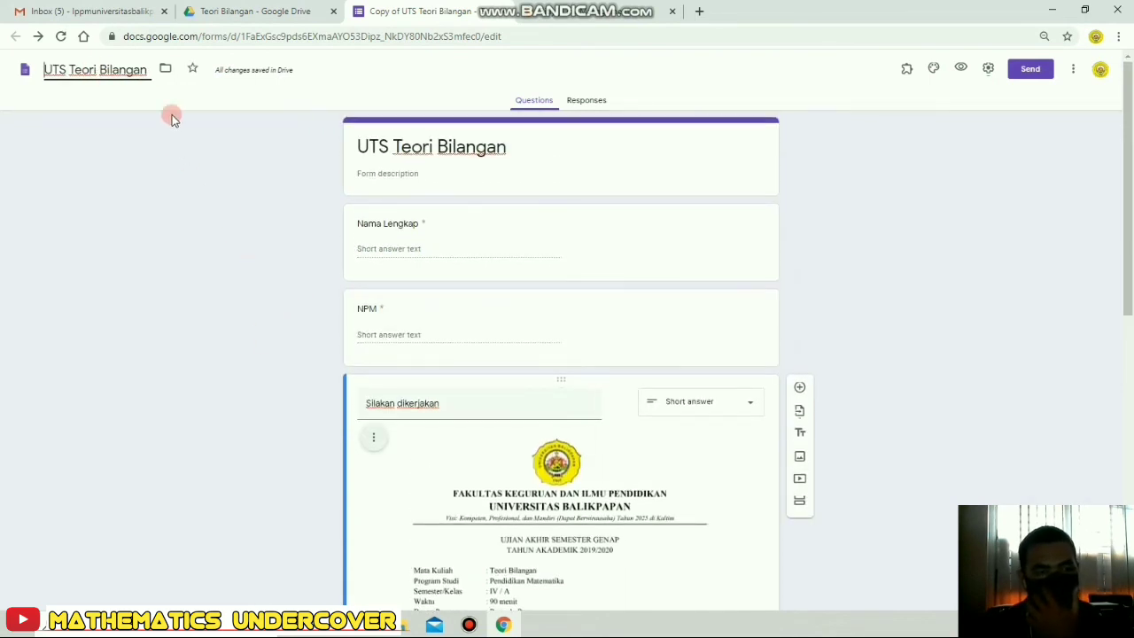
Open "Copy of Copy of UAS Teori Bilangan" from the Drive folder and rename its file to "Tugas 1 Teori Bilangan".
{"action": "left_click", "coordinate": [502, 18]}
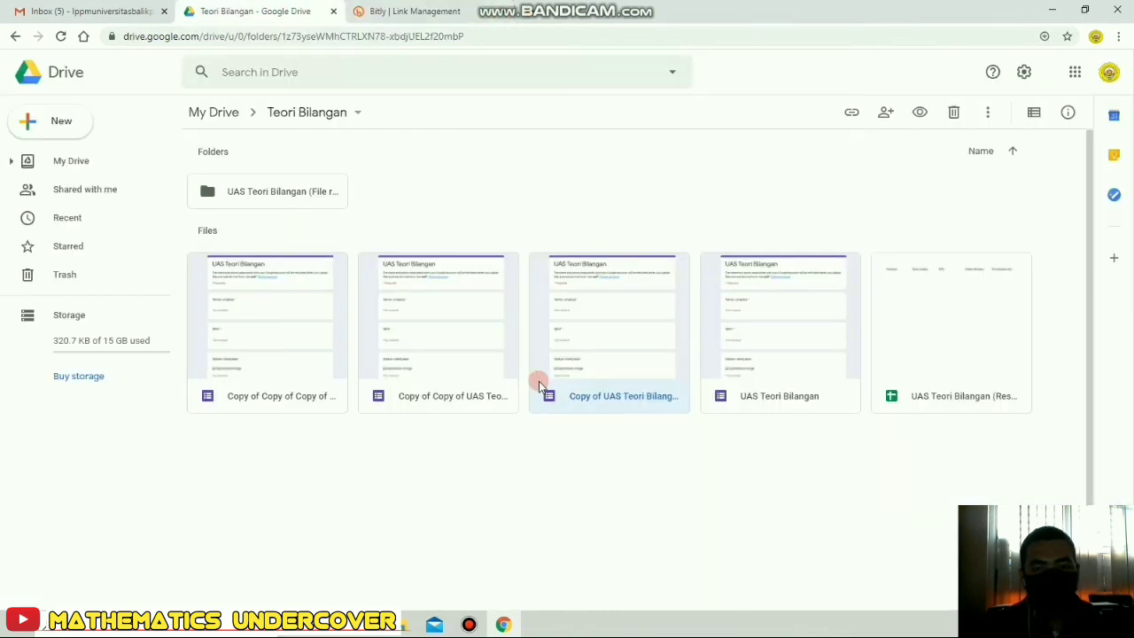
{"action": "left_click", "coordinate": [584, 478]}
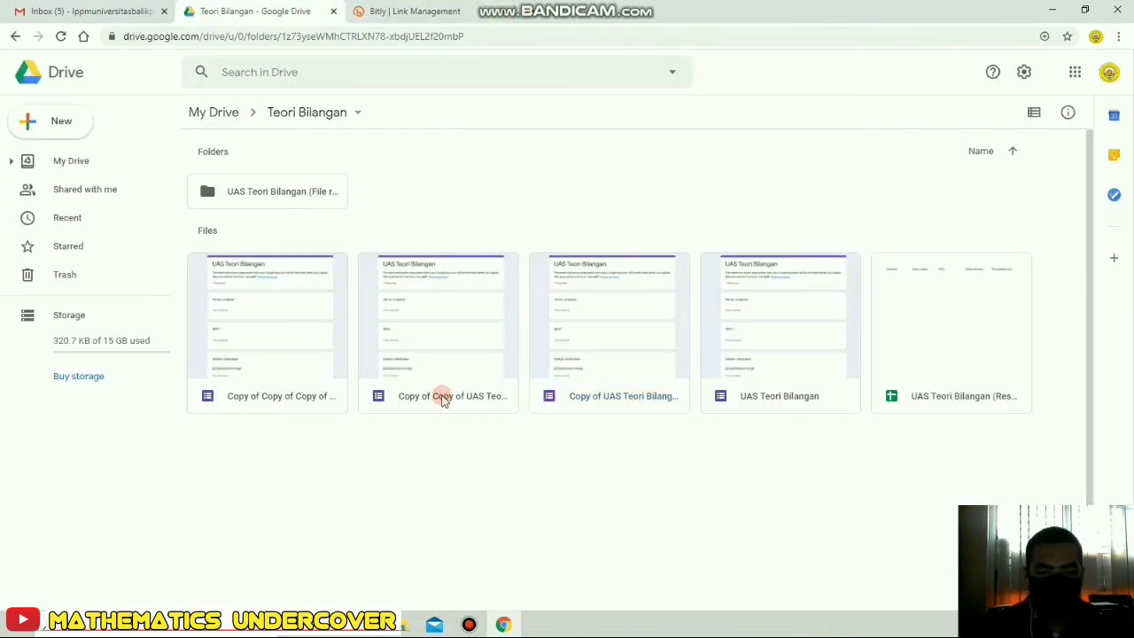
{"action": "left_click", "coordinate": [443, 400]}
{"action": "double_click", "coordinate": [443, 400]}
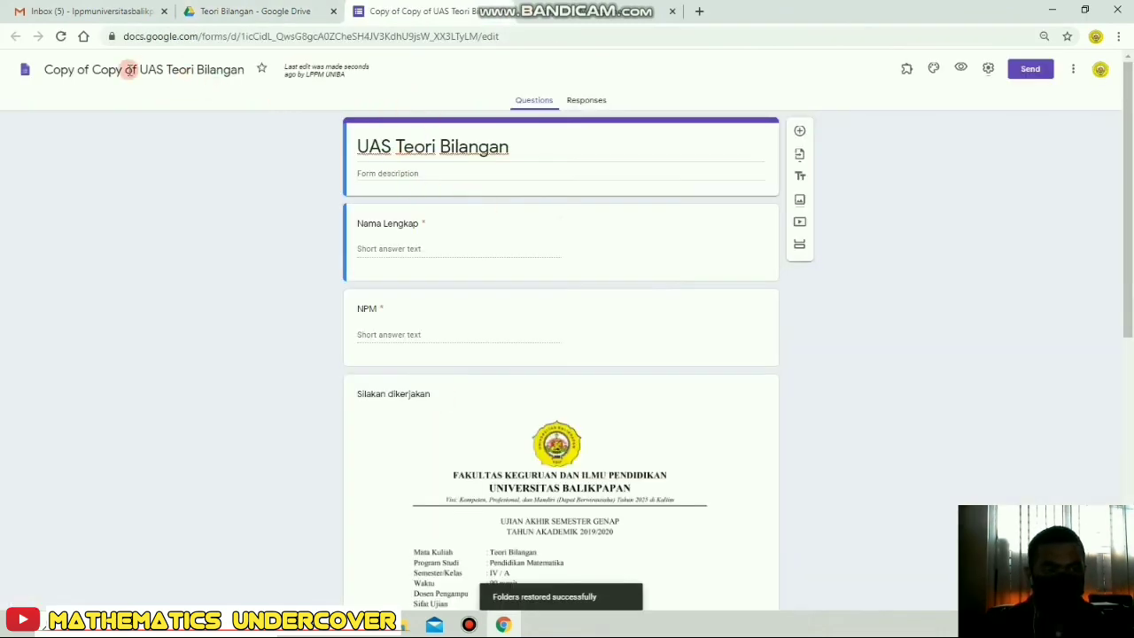
{"action": "left_click_drag", "start_coordinate": [162, 71], "coordinate": [23, 69]}
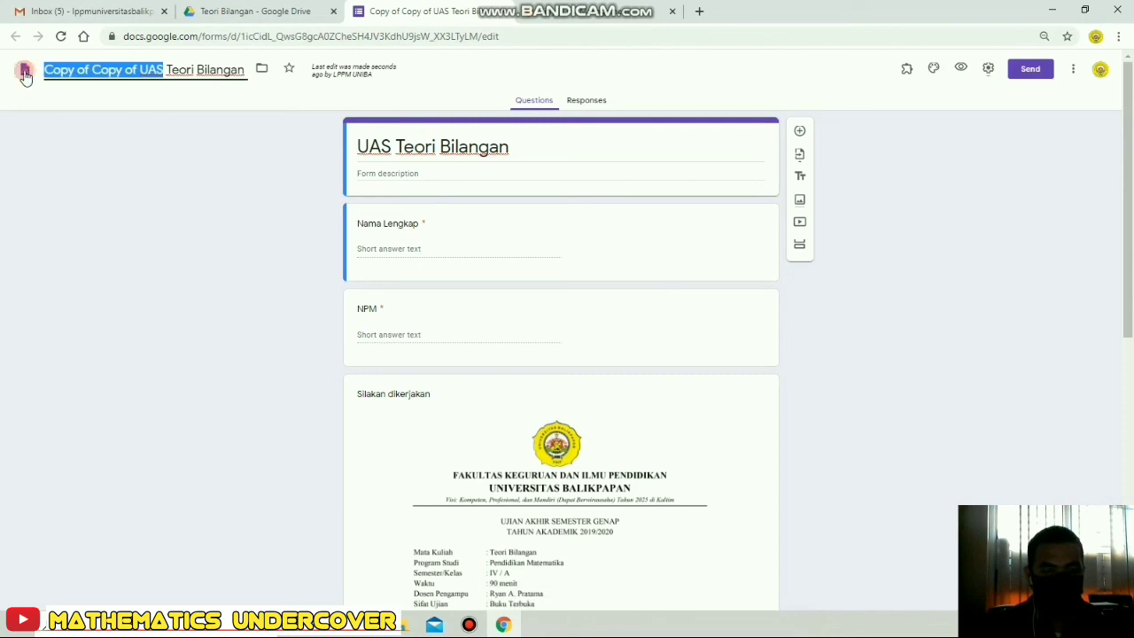
{"action": "type", "text": "Tugas 1"}
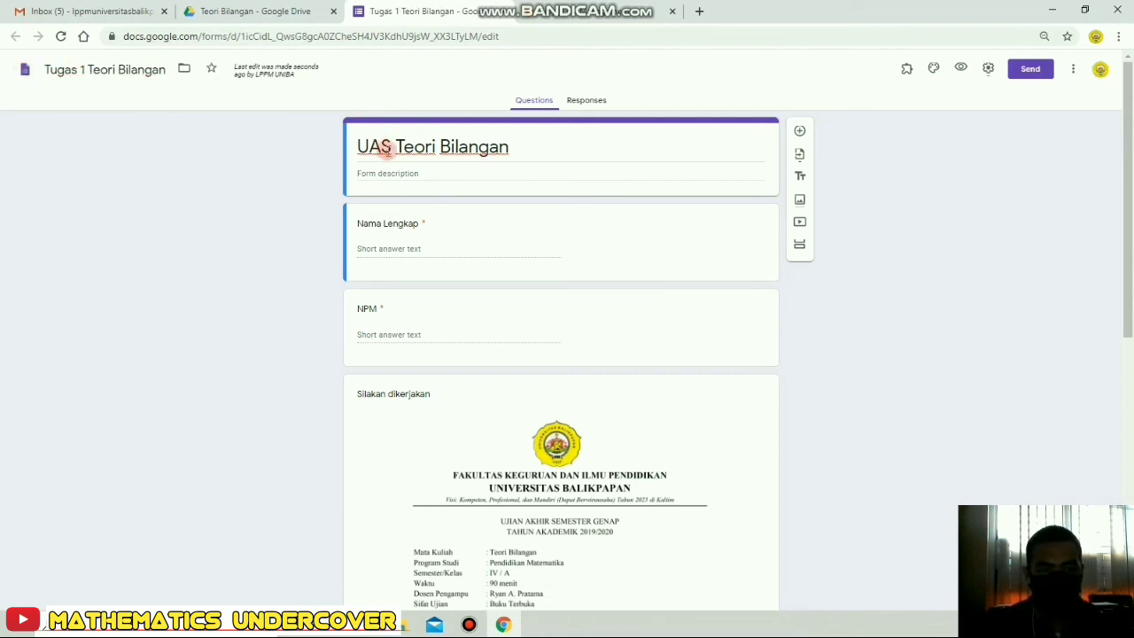
Change the title shown in the form's header to "Tugas 1 Teori Bilangan".
{"action": "mouse_move", "coordinate": [389, 148]}
{"action": "left_mouse_down"}
{"action": "mouse_move", "coordinate": [337, 151]}
{"action": "mouse_move", "coordinate": [369, 147]}
{"action": "left_mouse_up"}
{"action": "left_click", "coordinate": [385, 147]}
{"action": "type", "text": "Tugas 1"}
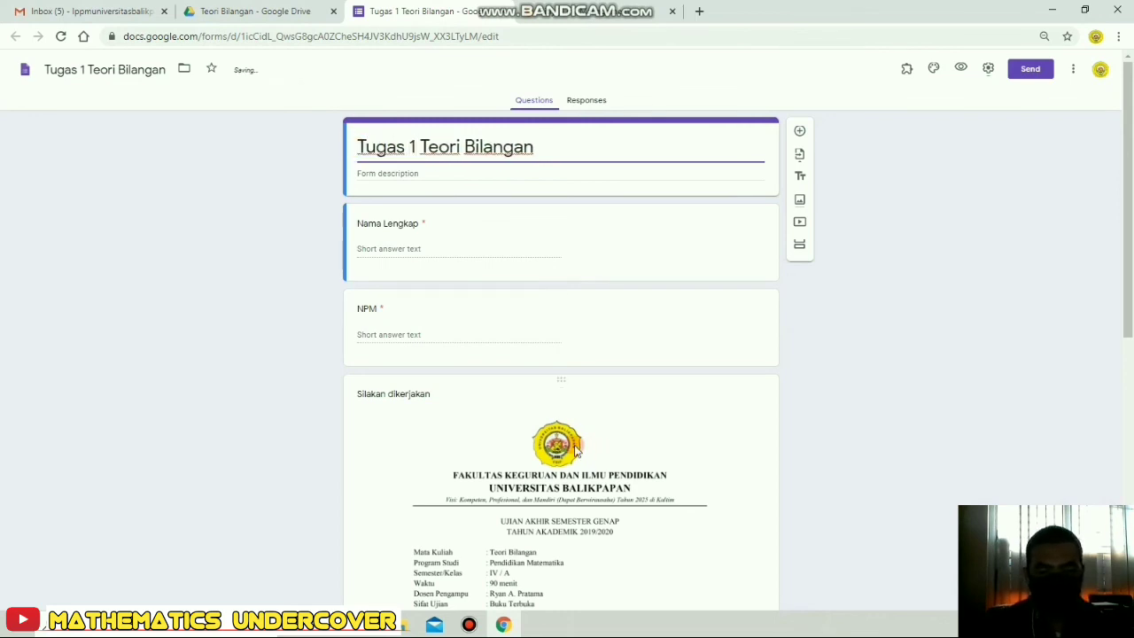
{"action": "left_click", "coordinate": [238, 328]}
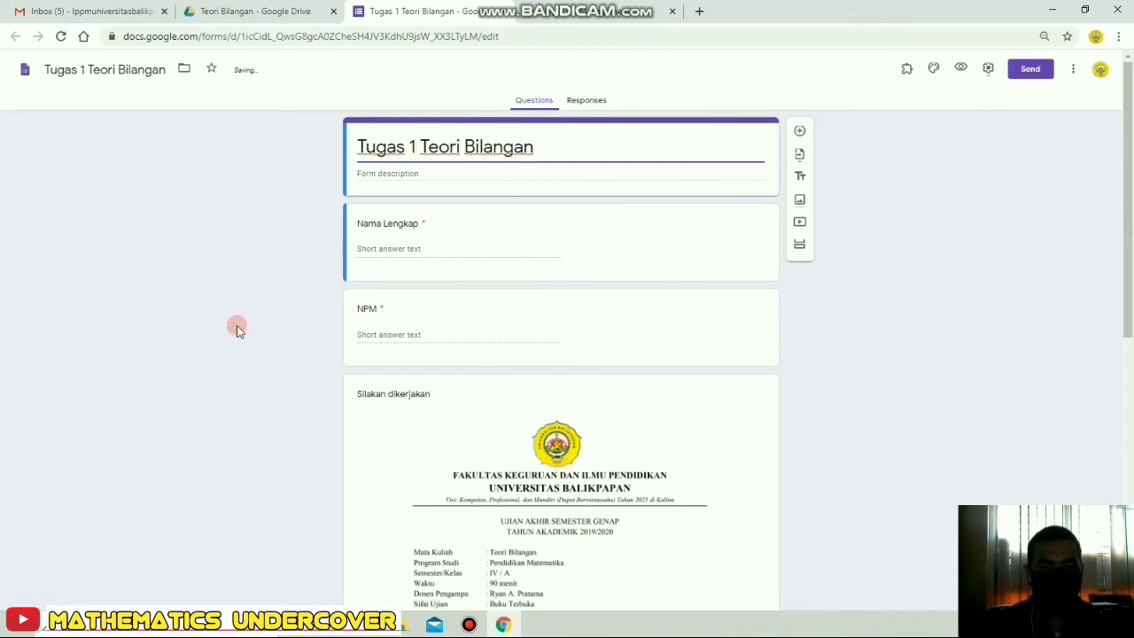
Open the remaining triple copy of "UAS Teori Bilangan" from the Drive folder and change its form title to "Tugas 2 Teori Bilangan".
{"action": "left_click", "coordinate": [296, 15]}
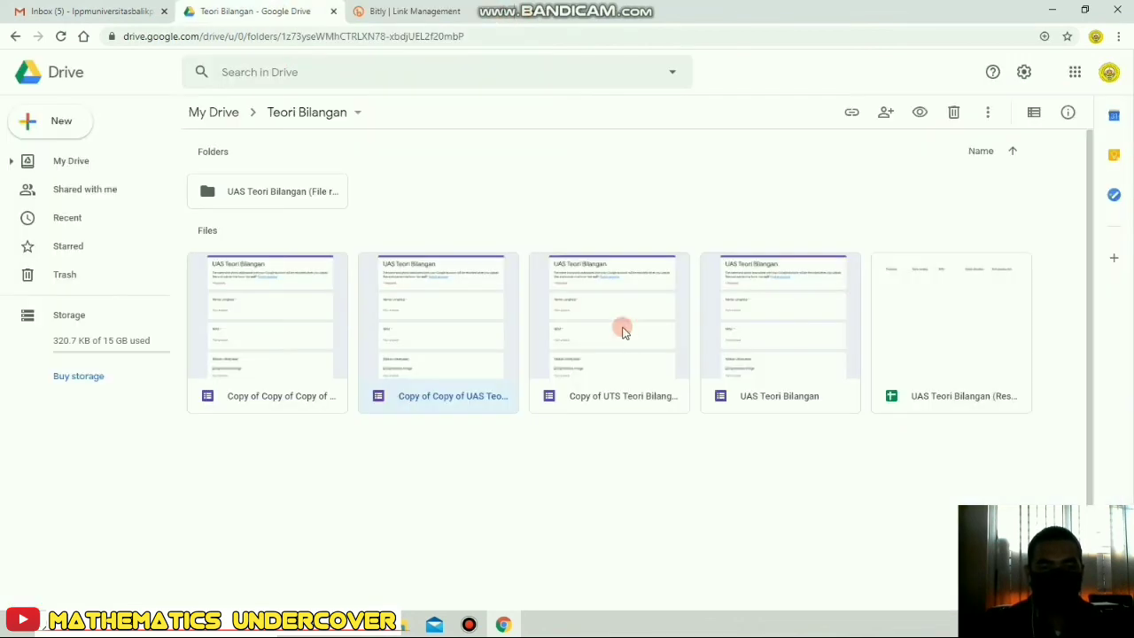
{"action": "left_click", "coordinate": [262, 402]}
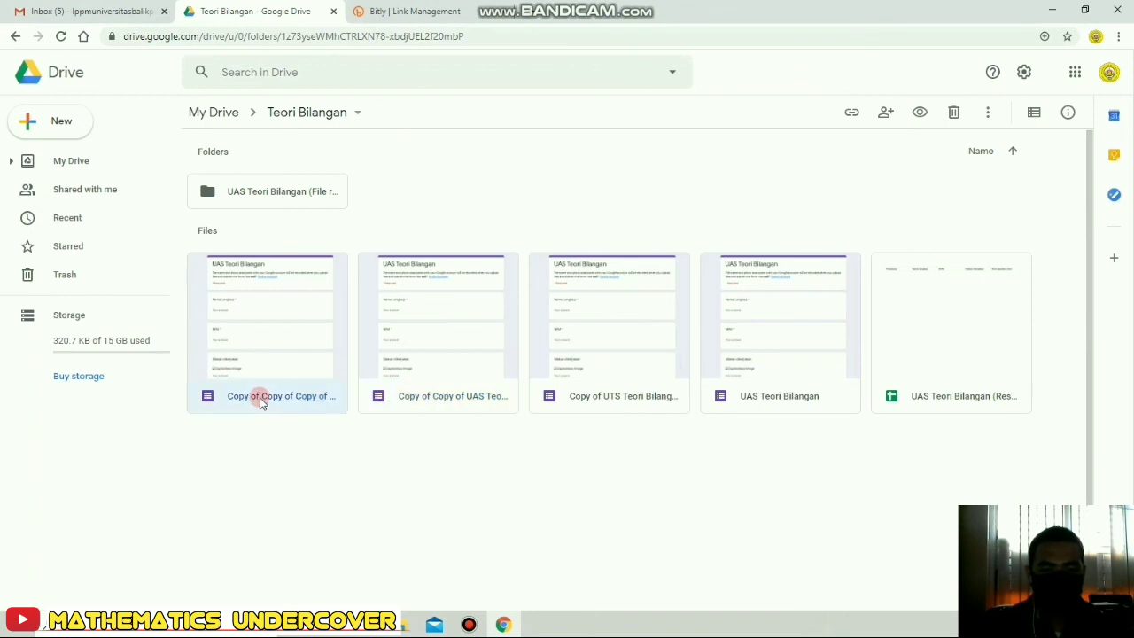
{"action": "double_click", "coordinate": [261, 402]}
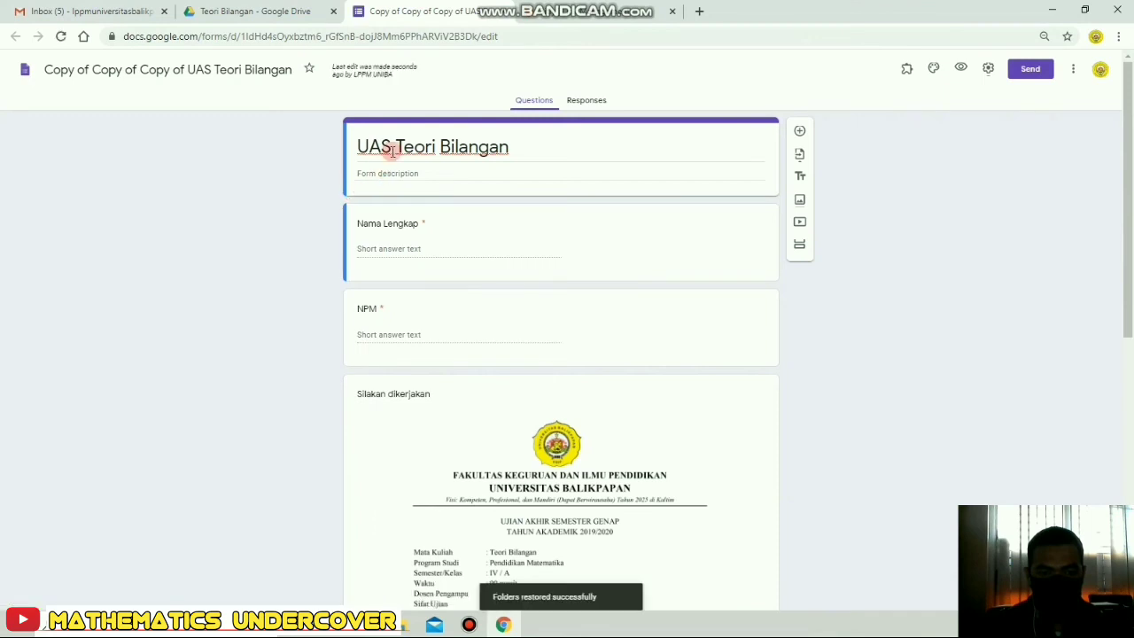
{"action": "triple_click", "coordinate": [393, 146]}
{"action": "left_click_drag", "start_coordinate": [392, 146], "coordinate": [352, 151]}
{"action": "type", "text": "Tugas"}
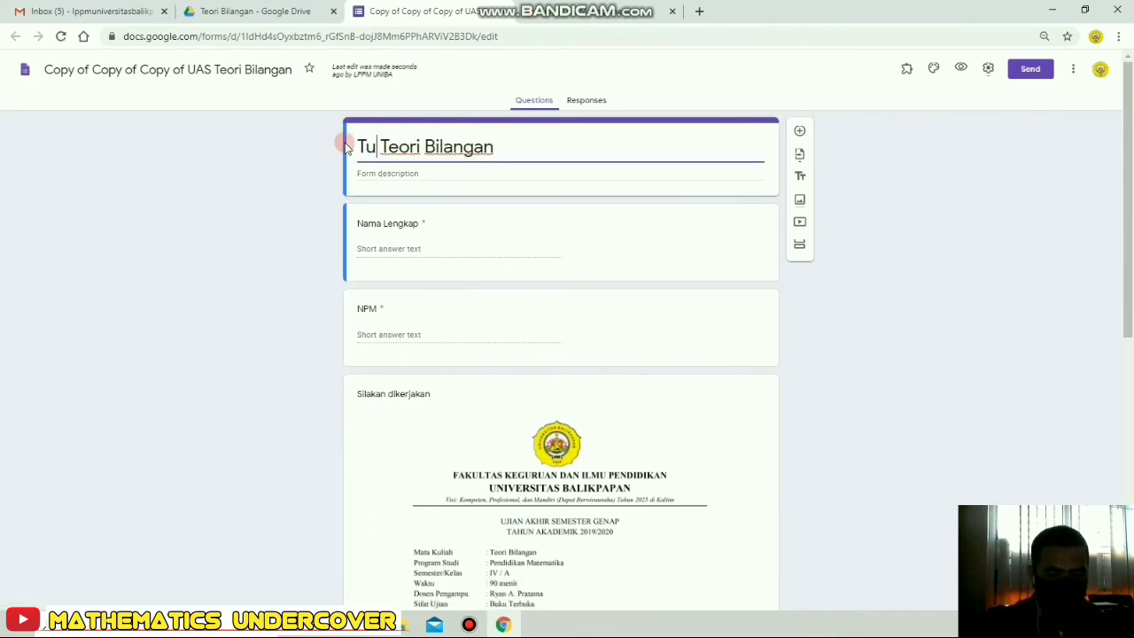
{"action": "type", "text": " 2"}
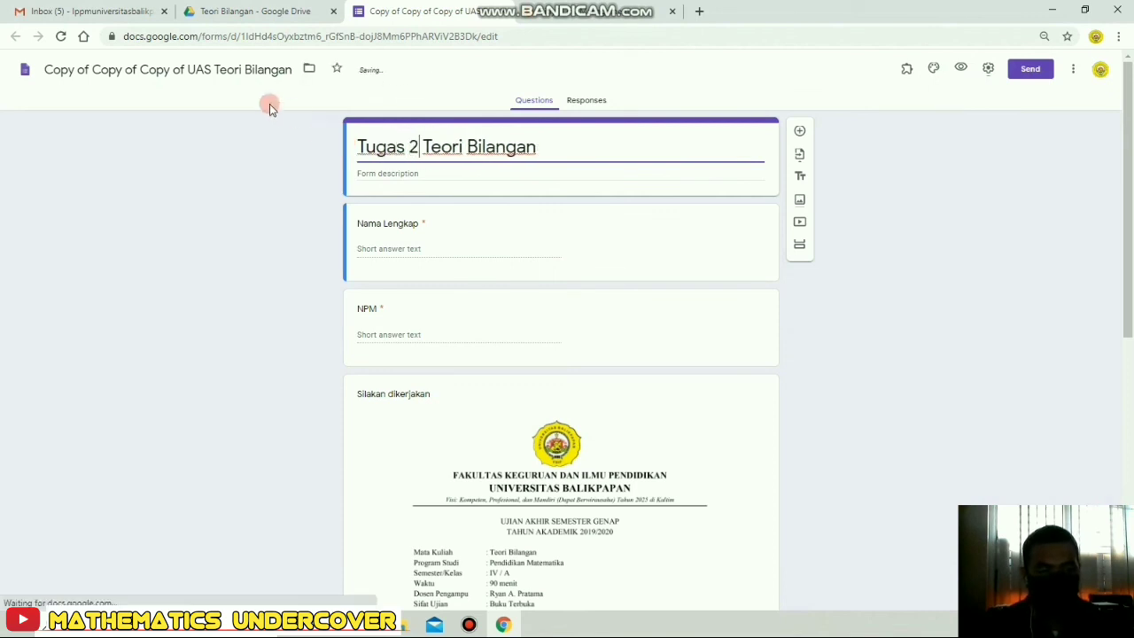
Rename this form's file to "Tugas 2 Teori Bilangan".
{"action": "left_click_drag", "start_coordinate": [184, 71], "coordinate": [25, 76]}
{"action": "type", "text": "Tuga"}
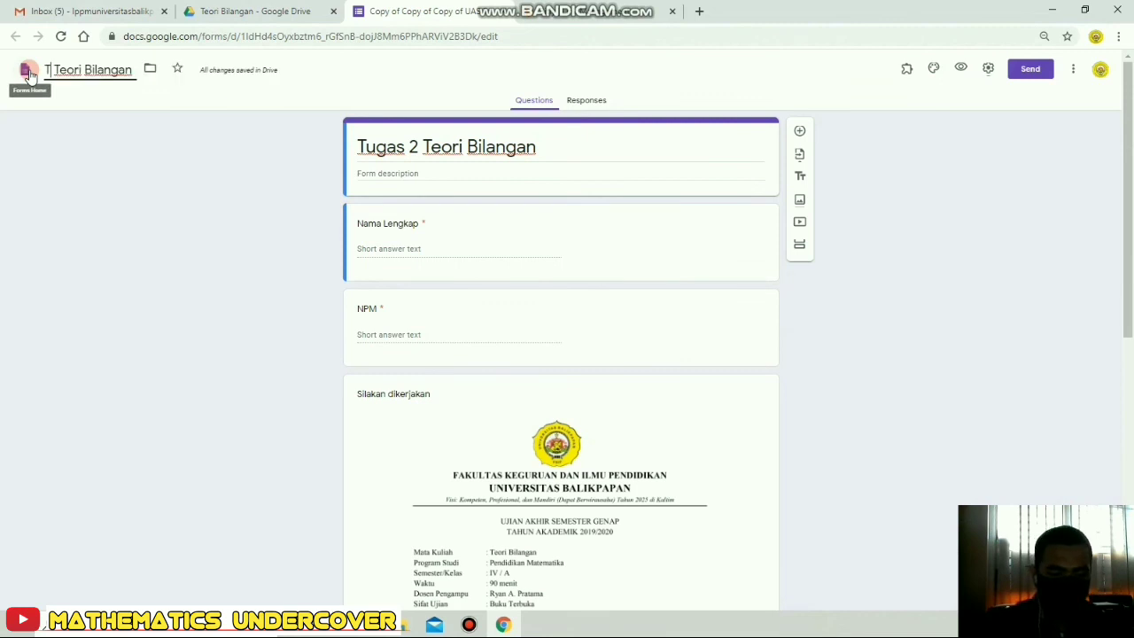
{"action": "type", "text": "s 2"}
{"action": "left_click", "coordinate": [177, 200]}
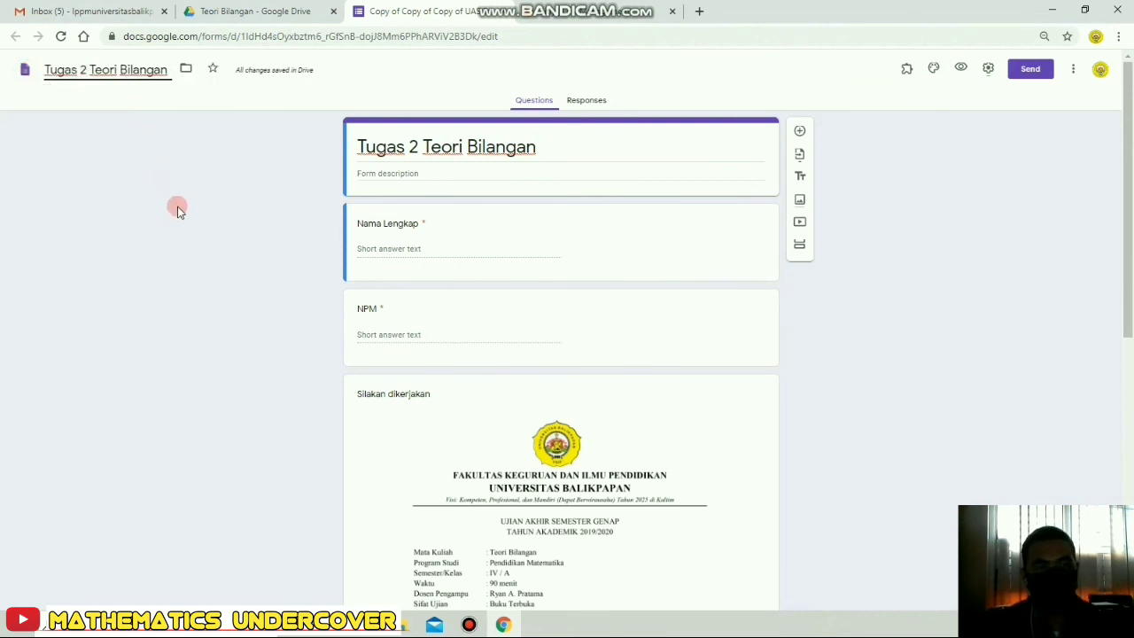
Return to the Teori Bilangan folder in Google Drive and reload it to check the renamed forms.
{"action": "left_click", "coordinate": [503, 12]}
{"action": "left_click", "coordinate": [572, 207]}
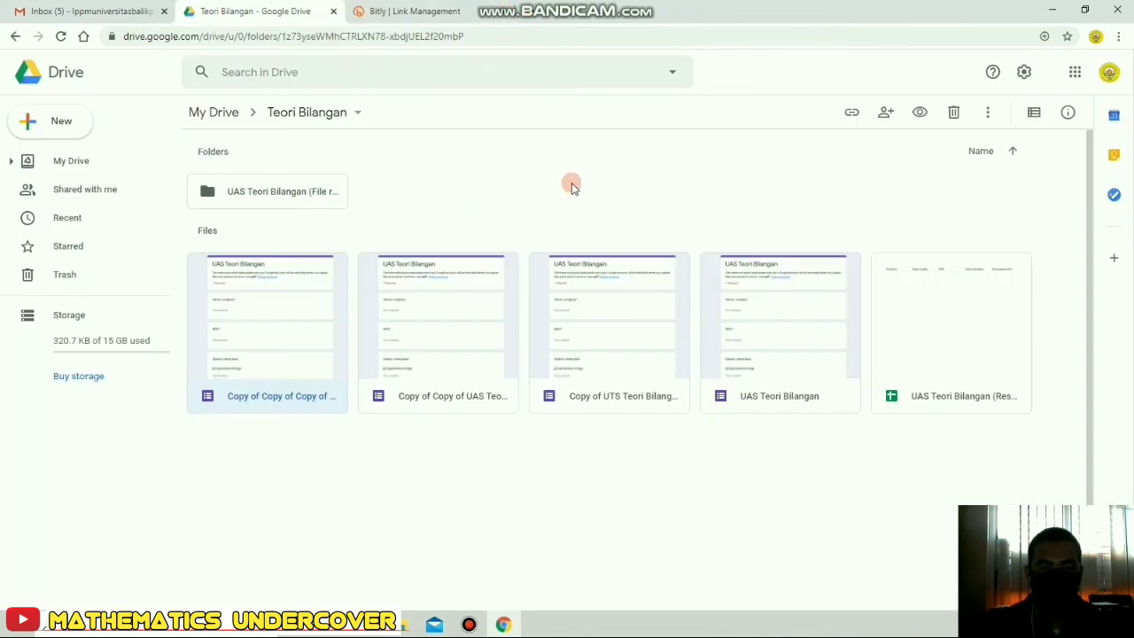
{"action": "right_click", "coordinate": [571, 184]}
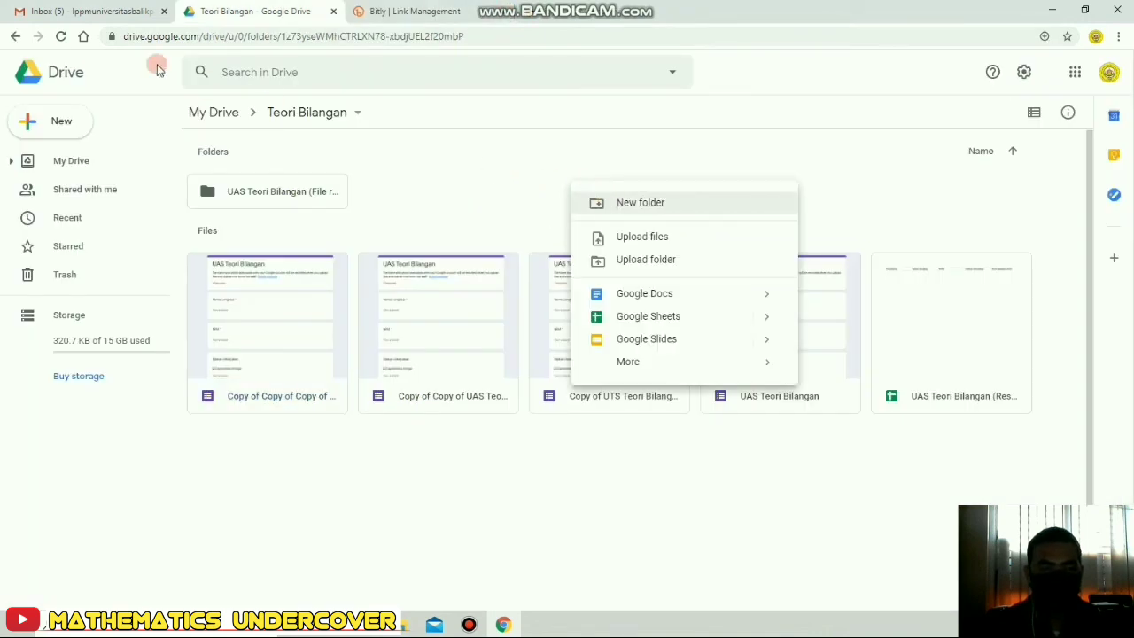
{"action": "left_click", "coordinate": [60, 36]}
{"action": "left_click", "coordinate": [678, 192]}
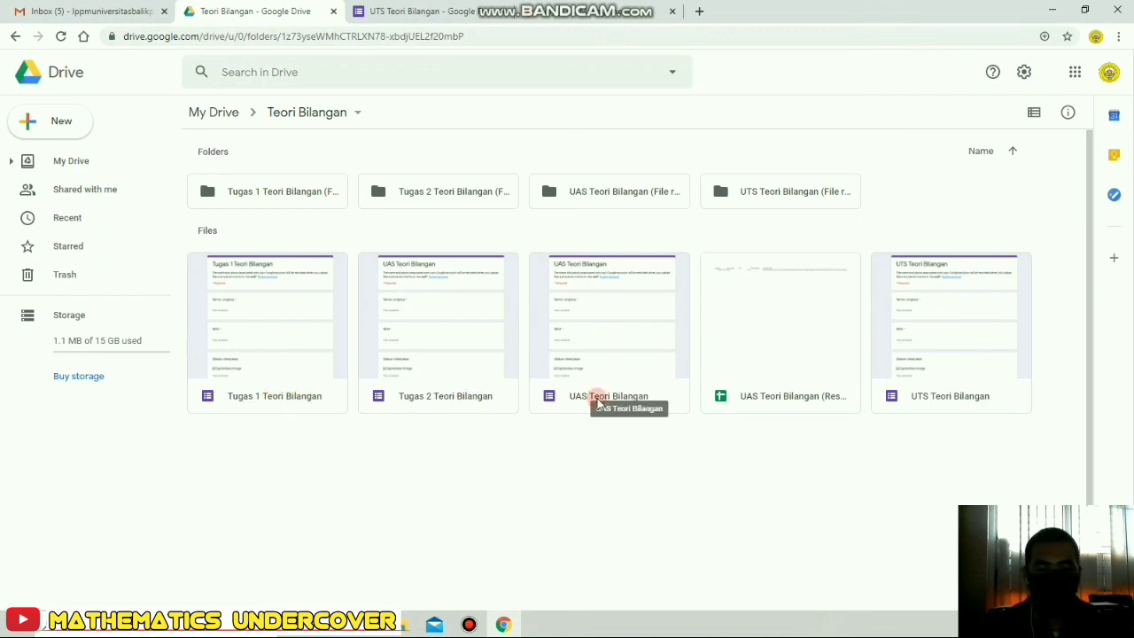
Switch to the "UTS Teori Bilangan" form and view its shareable link in the send options.
{"action": "left_click", "coordinate": [434, 16]}
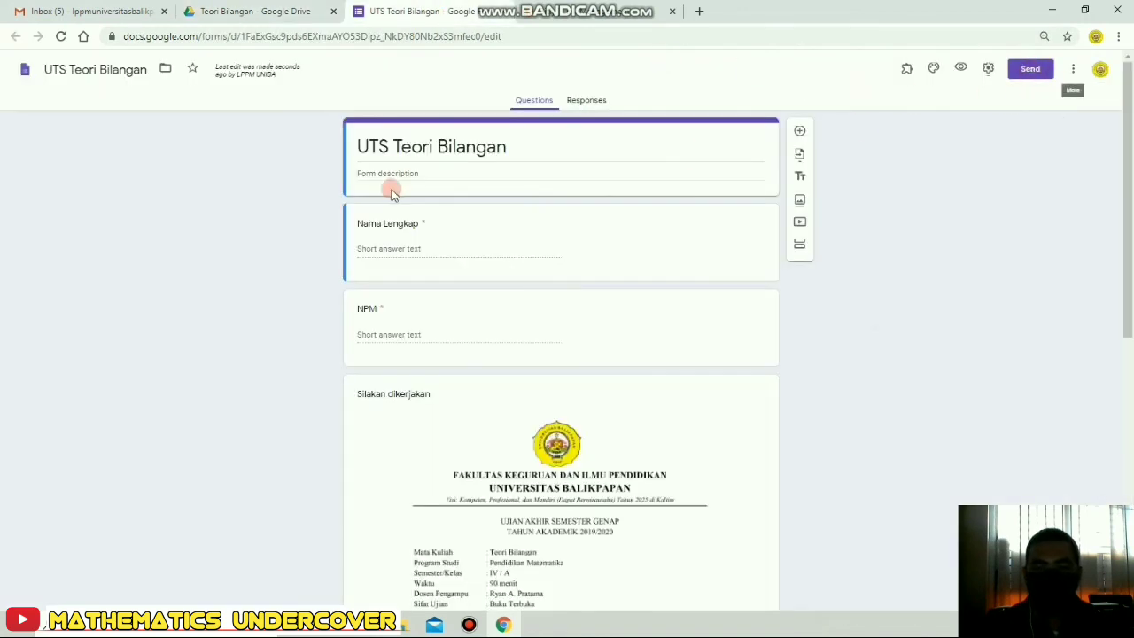
{"action": "left_click", "coordinate": [1031, 71]}
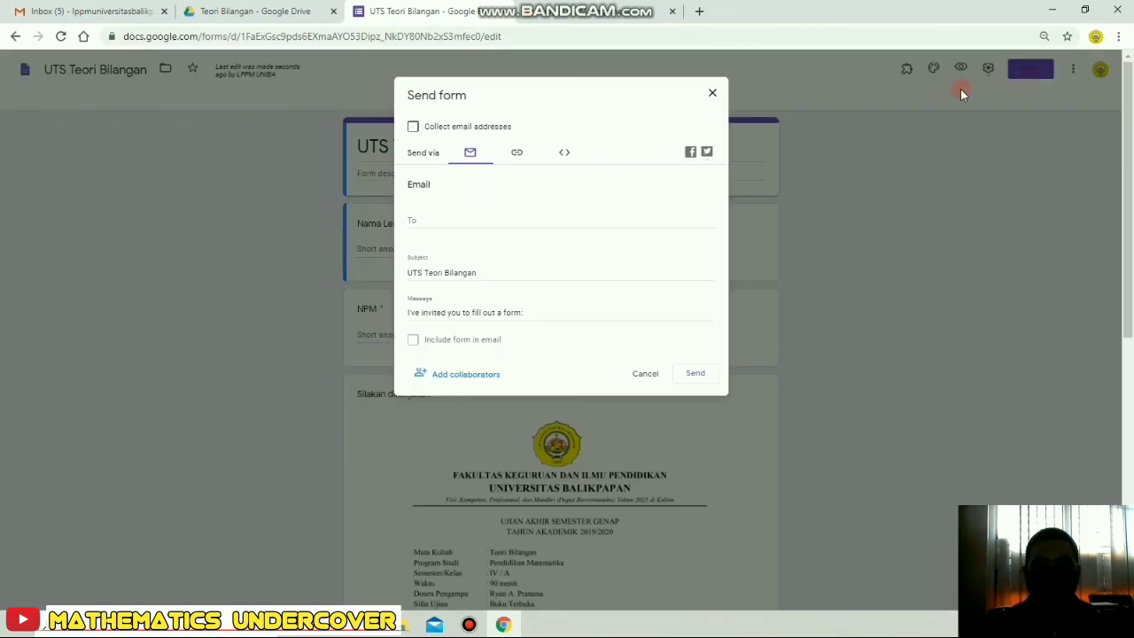
{"action": "left_click", "coordinate": [517, 152]}
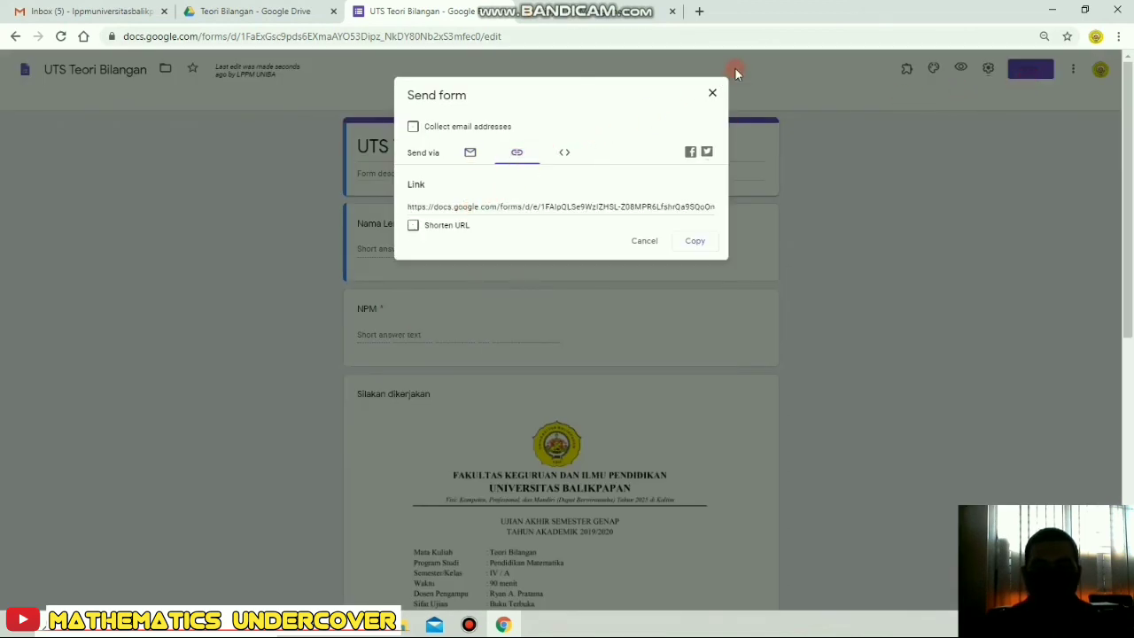
Go back to My Drive and review the "Teori Bilangan" and "Media Pembelajaran" course folders.
{"action": "left_click", "coordinate": [262, 14]}
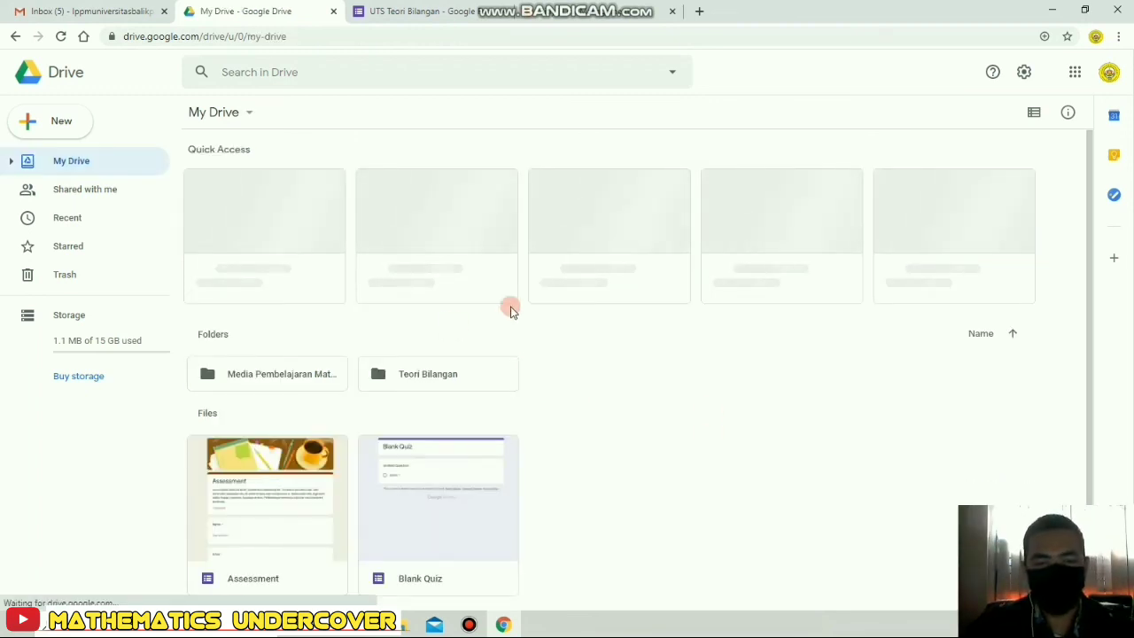
{"action": "left_click", "coordinate": [493, 376]}
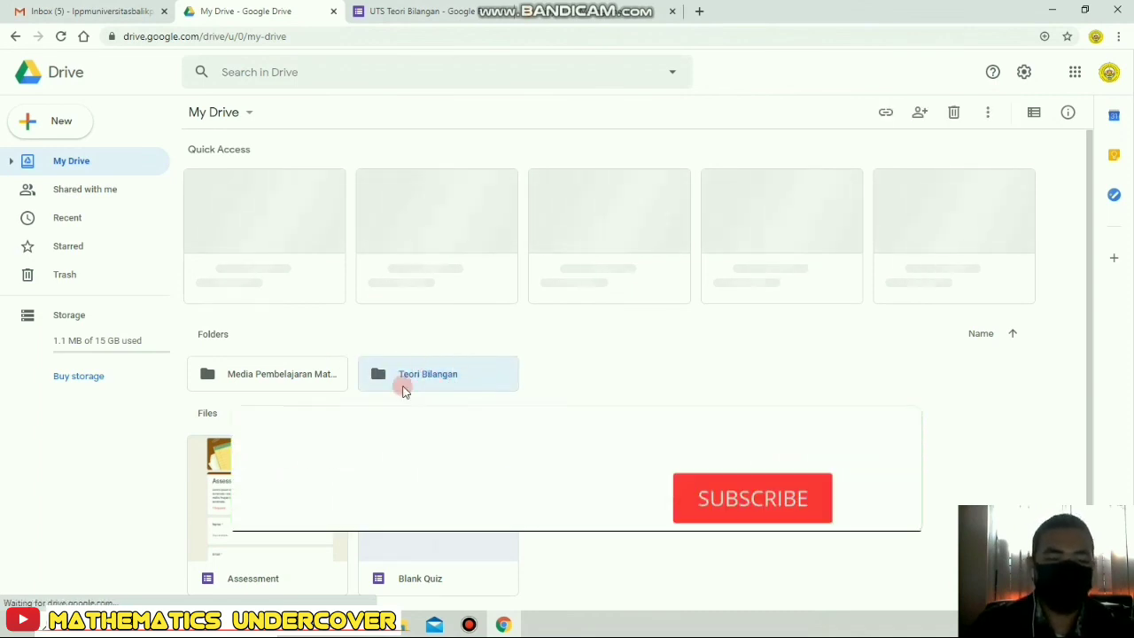
{"action": "left_click", "coordinate": [273, 380]}
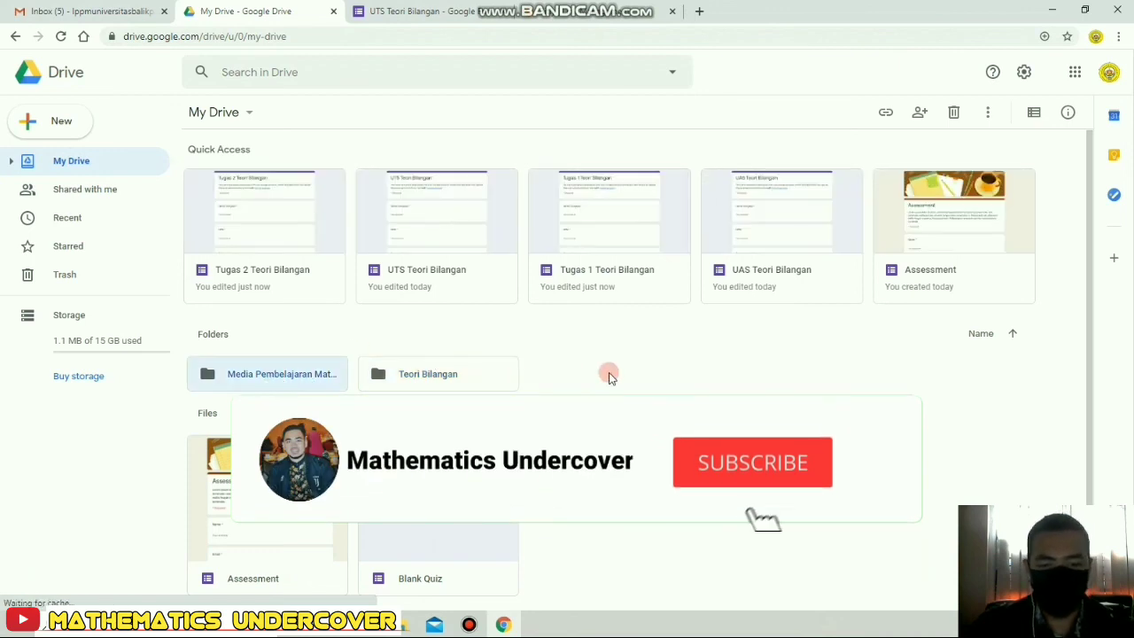
{"action": "left_click", "coordinate": [431, 374]}
{"action": "left_click", "coordinate": [304, 375]}
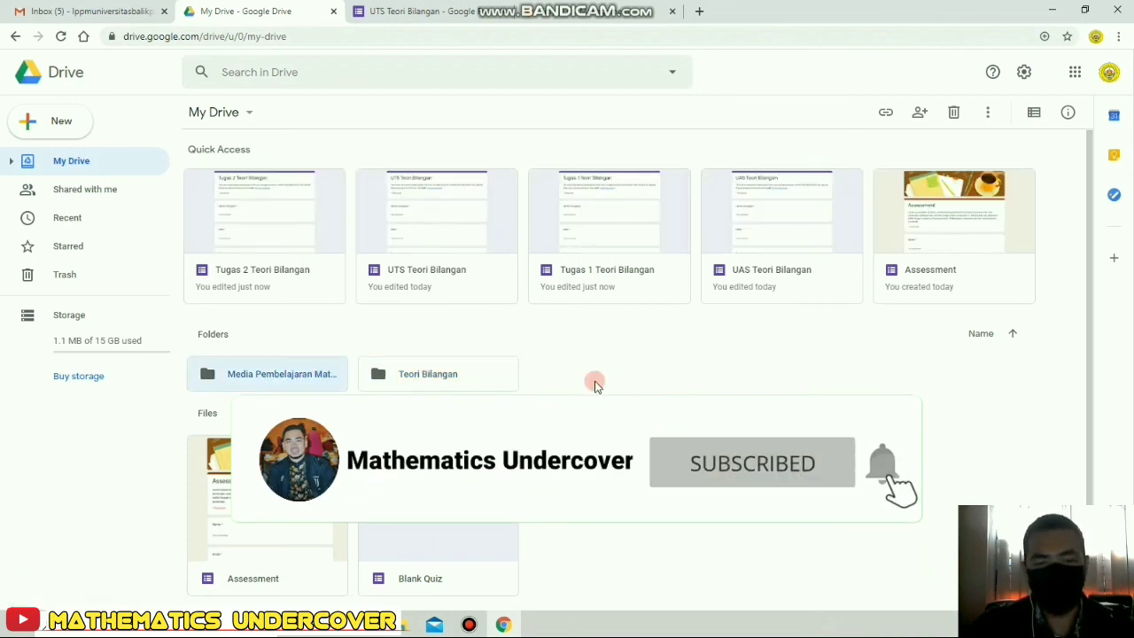